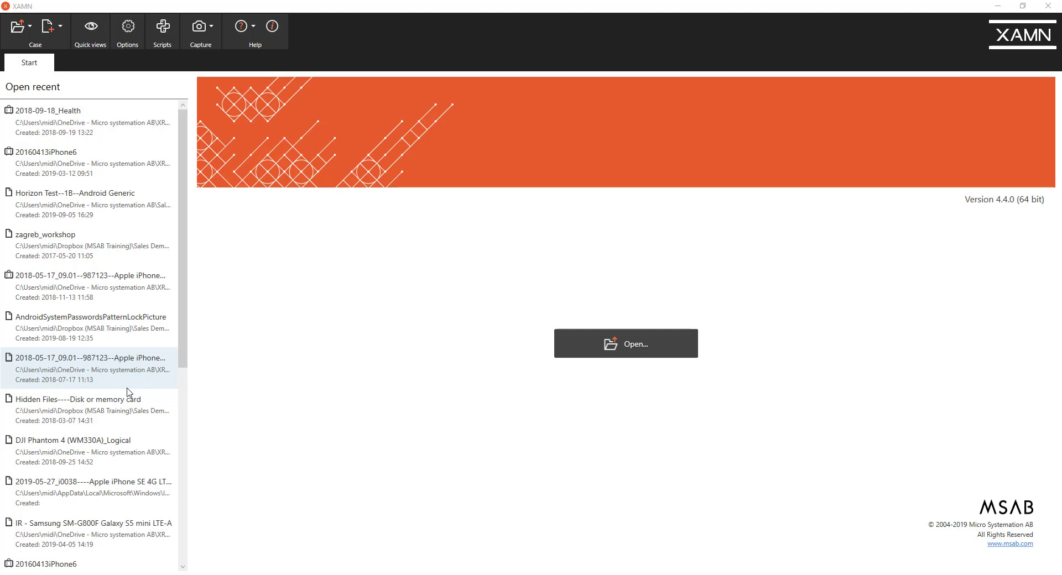
Step: Open the recent case 20160413iPhone6 and enlarge its artifact summary area
left_click(82, 170)
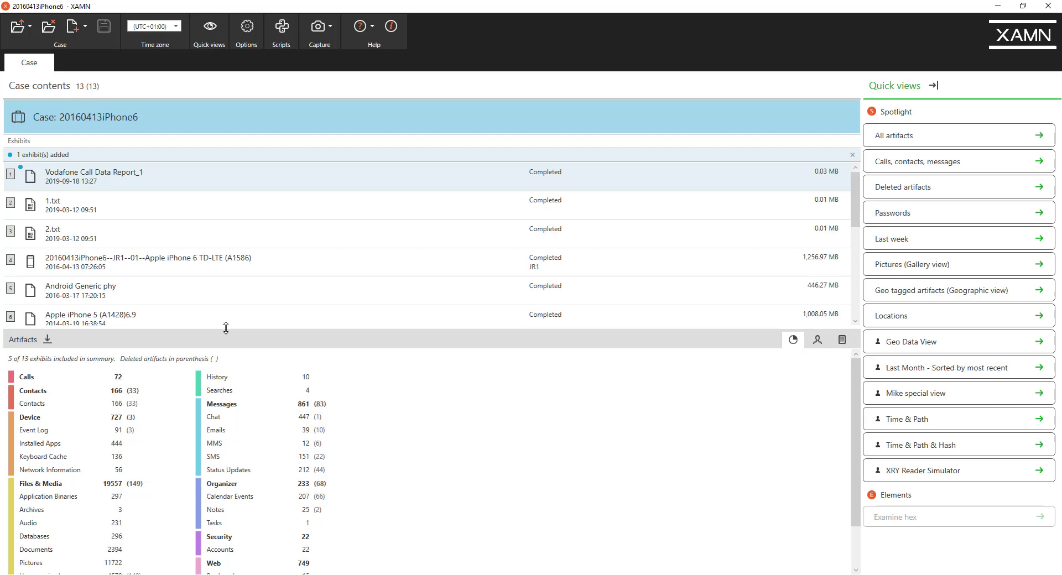
left_click_drag(226, 328, 268, 268)
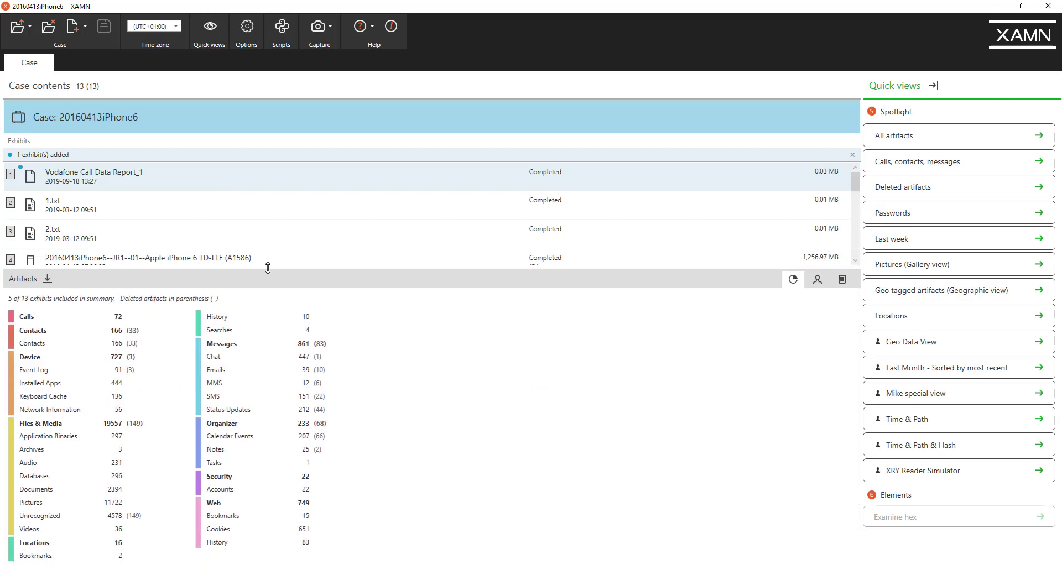
Step: Examine the list of recently opened case and extraction files, keeping the current case open
left_click(29, 28)
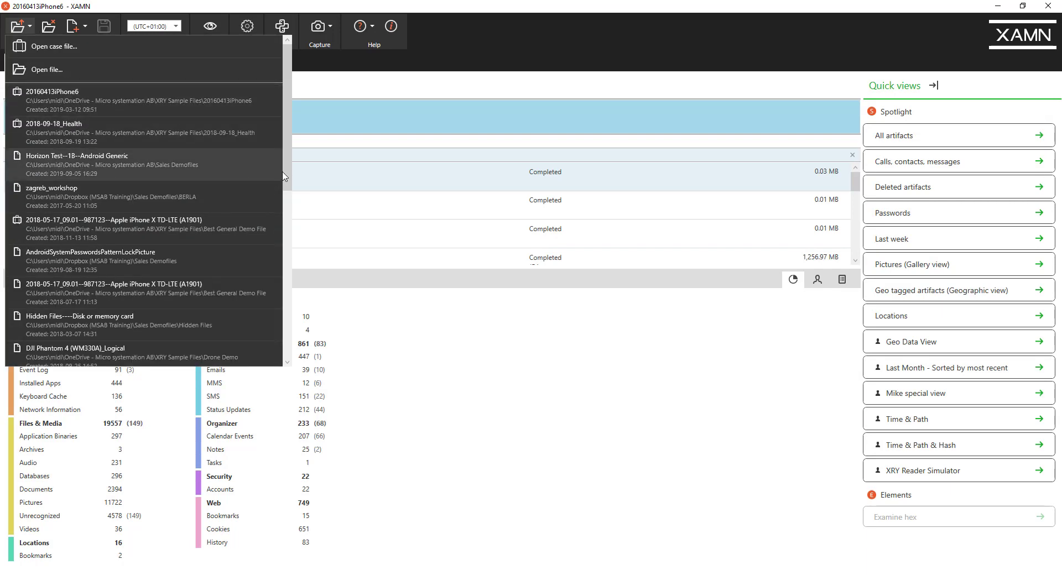
mouse_move(287, 133)
left_mouse_down()
mouse_move(287, 249)
mouse_move(282, 132)
left_mouse_up()
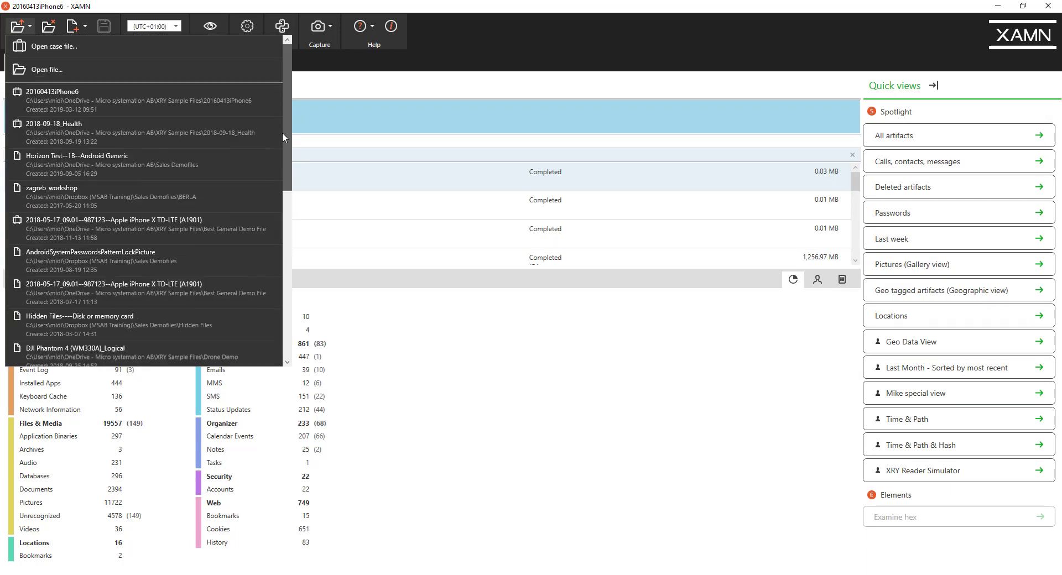
left_click(24, 28)
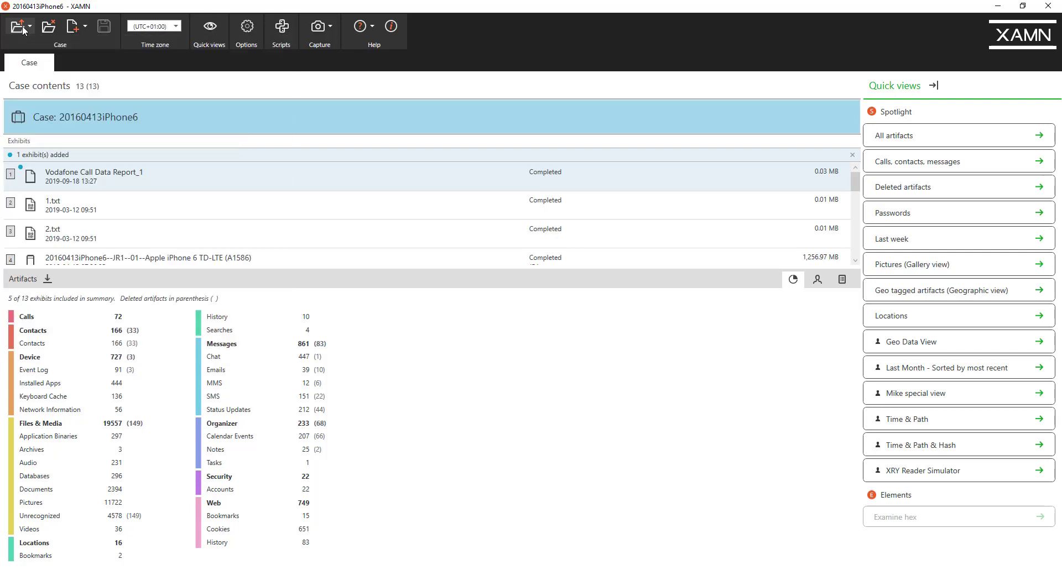
Step: Make the Classic Mode quick view visible in the case's Quick views
left_click(211, 29)
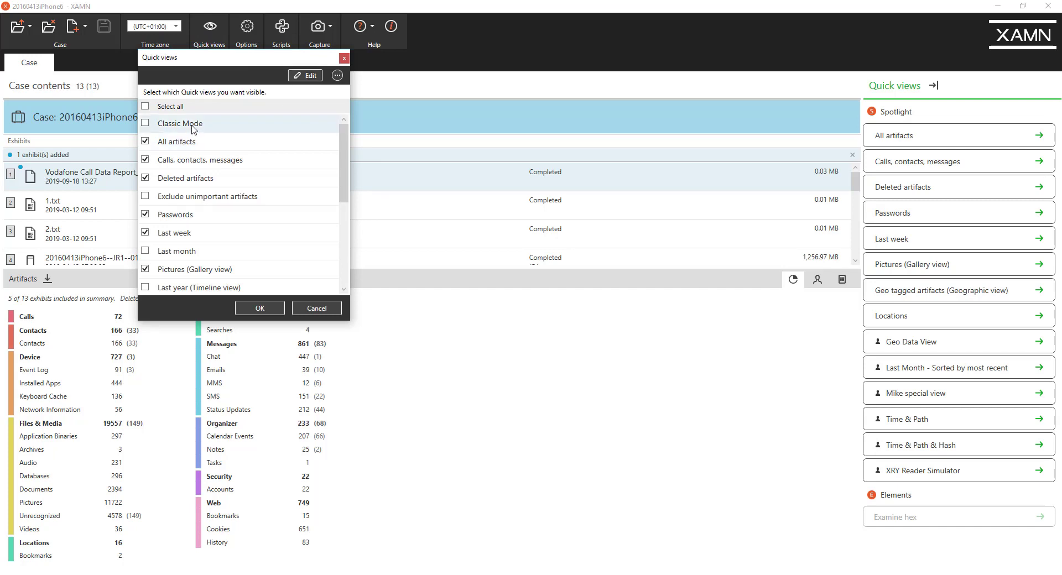
left_click(193, 129)
left_click(260, 309)
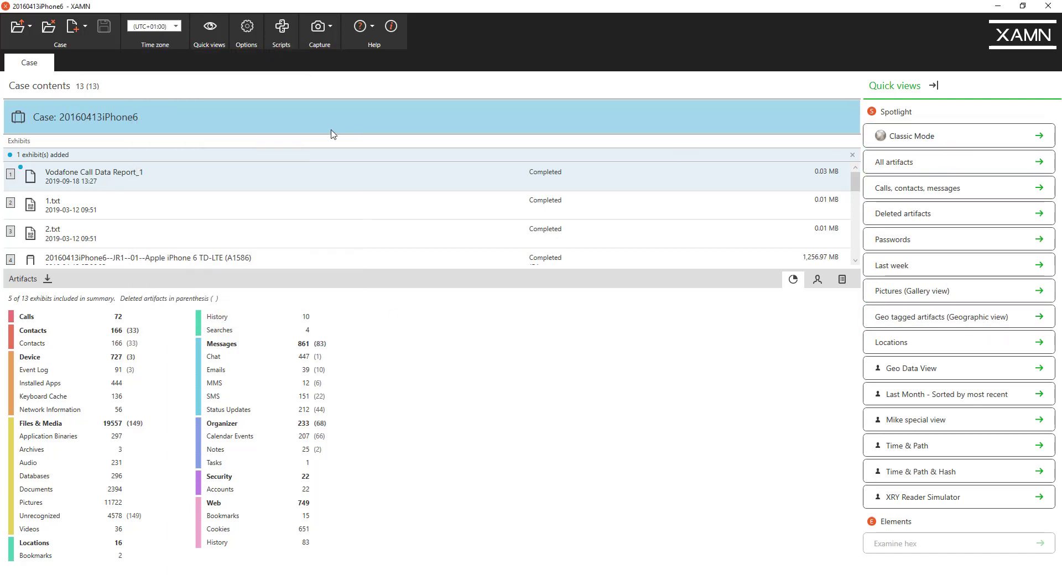
Step: Hide the Classic Mode entry from the case's Quick views again
left_click(210, 31)
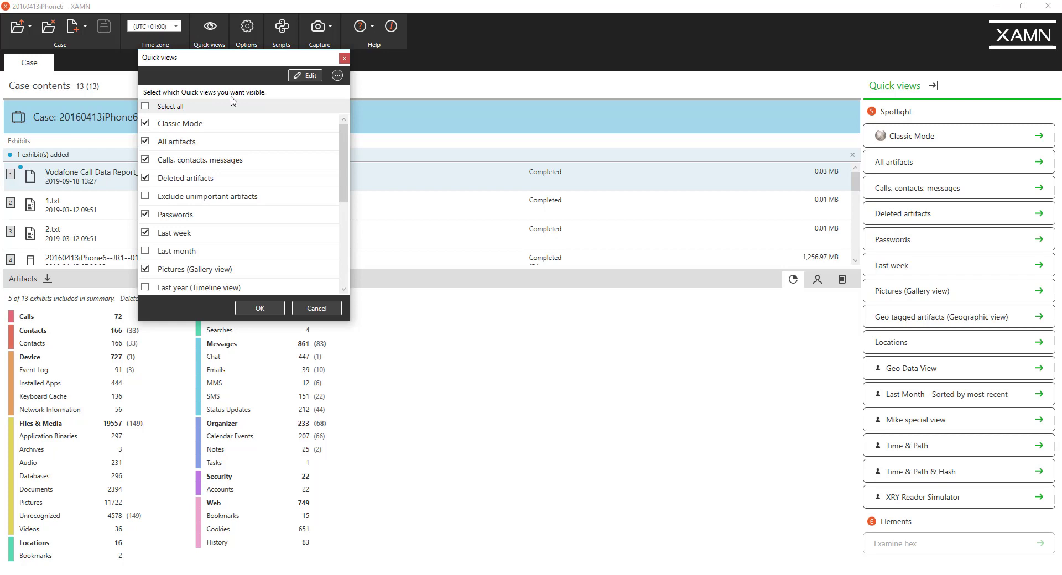
left_click(148, 124)
left_click(276, 309)
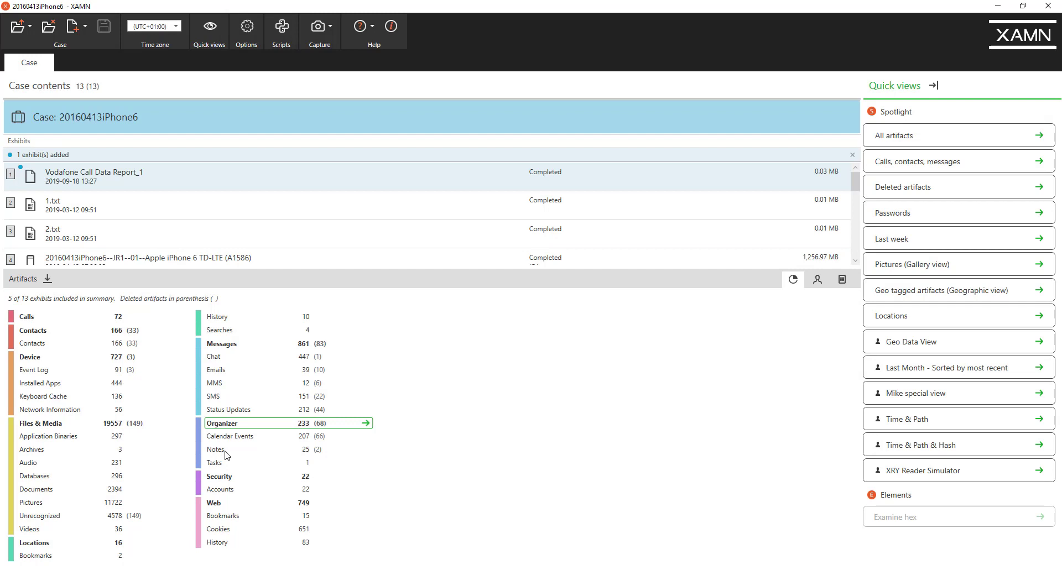
Step: Open the case's Pictures artifacts from the summary and display them as a gallery
left_click(84, 507)
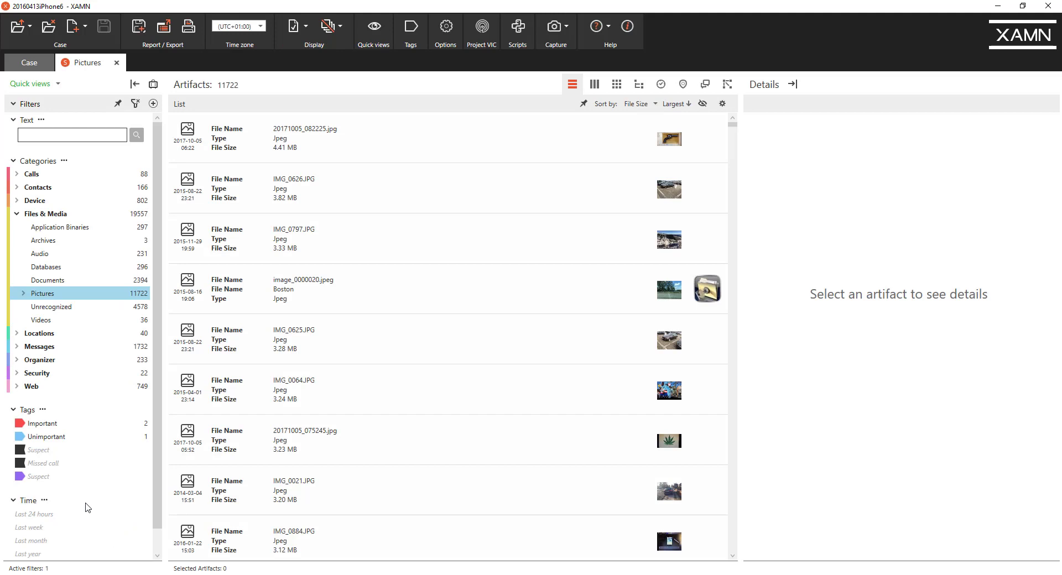
left_click(618, 86)
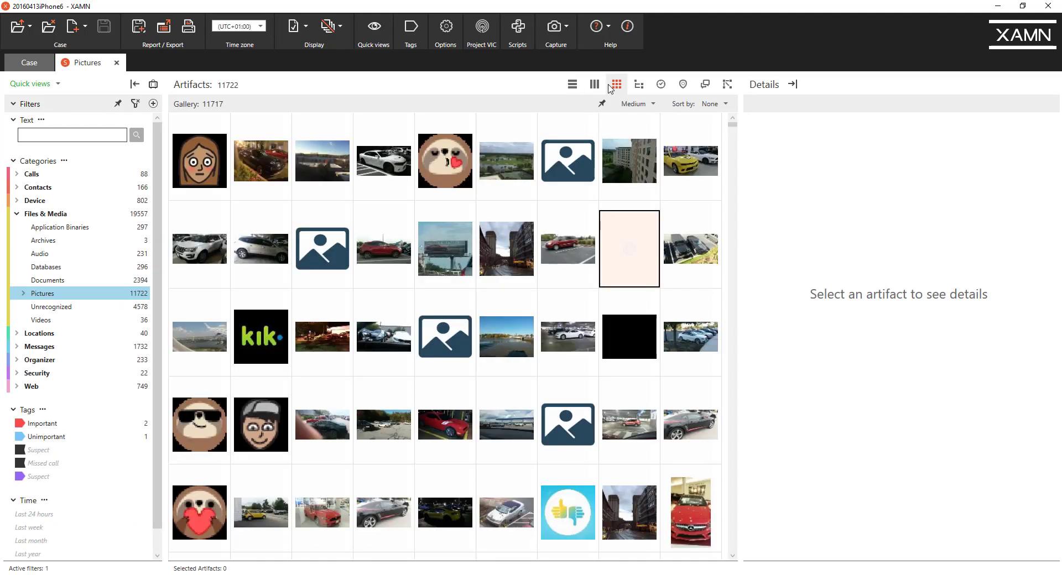
Step: View the yellow convertible, the parked black Jeep and the red-striped black car in separate Picture Viewer windows
left_click(683, 171)
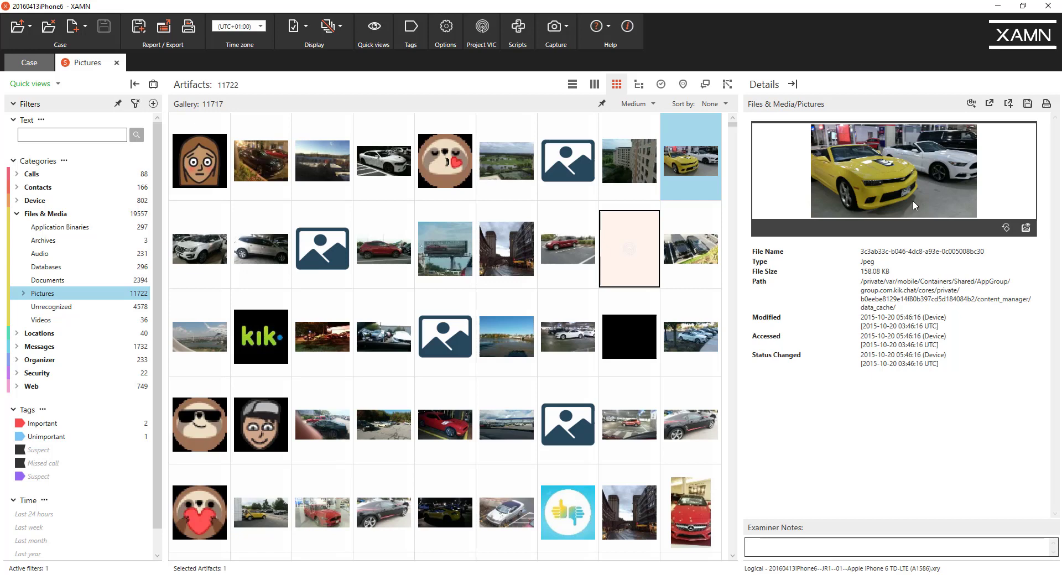
left_click(1026, 229)
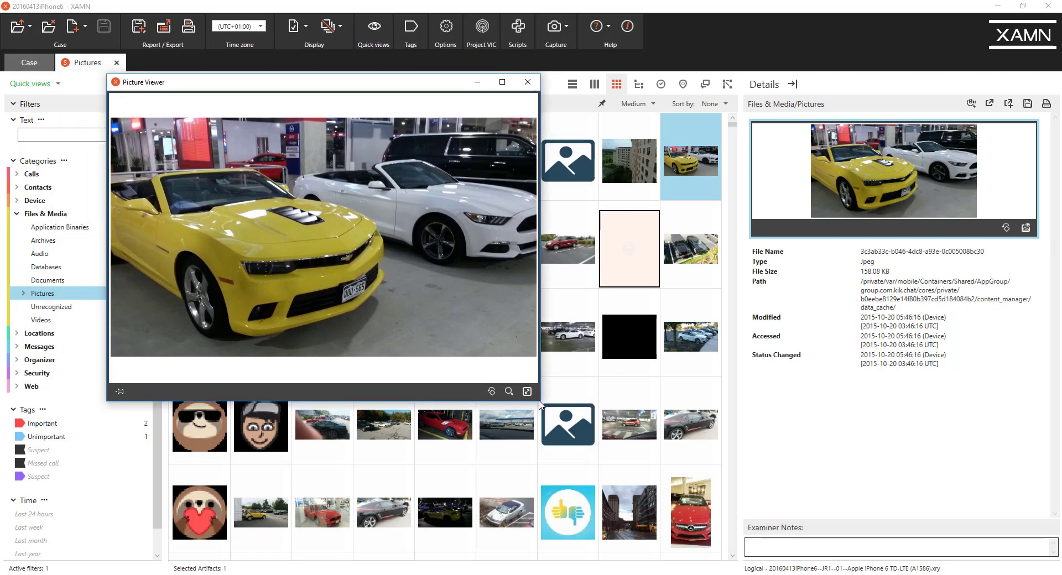
left_click(691, 259)
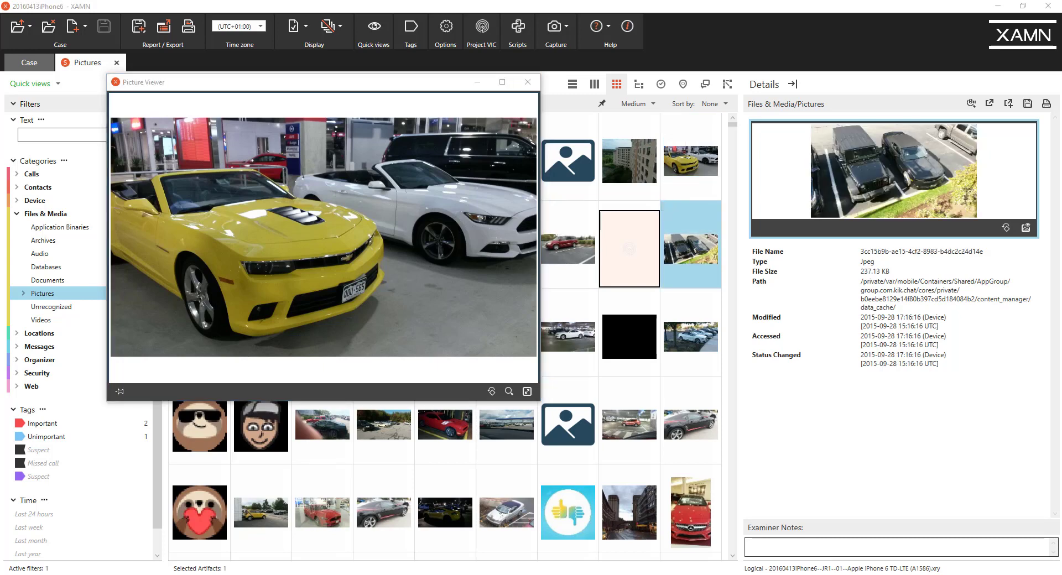
double_click(691, 259)
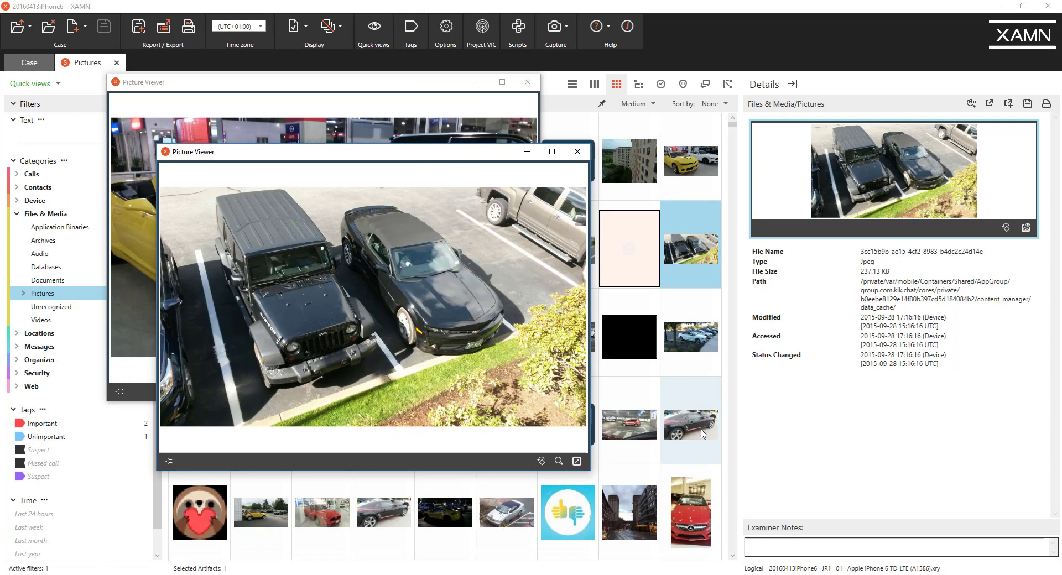
double_click(702, 435)
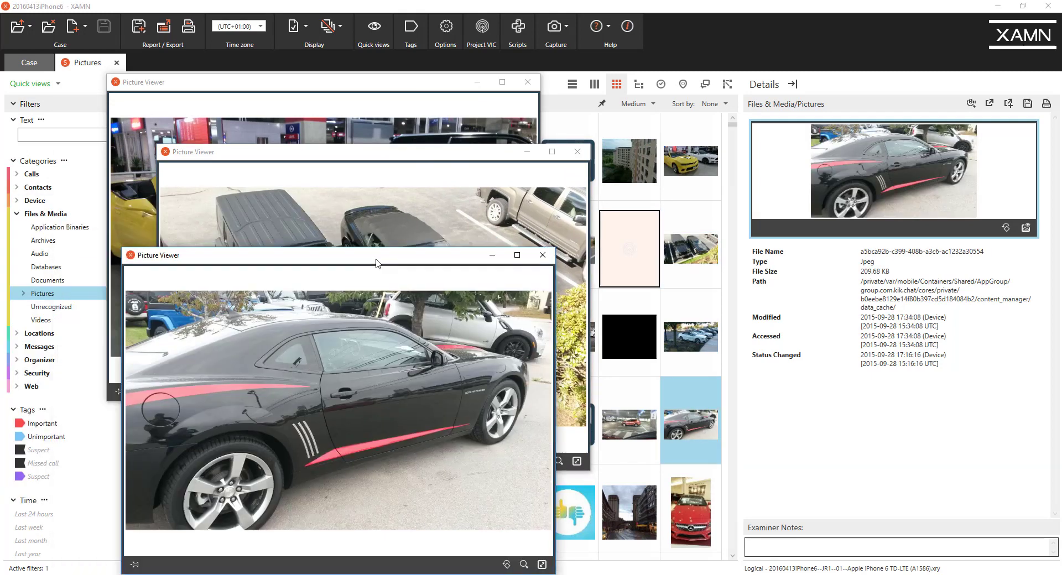
Step: Move the striped car's viewer aside, and close it and the Jeep's viewer, keeping the yellow convertible's window
left_click_drag(376, 263, 508, 234)
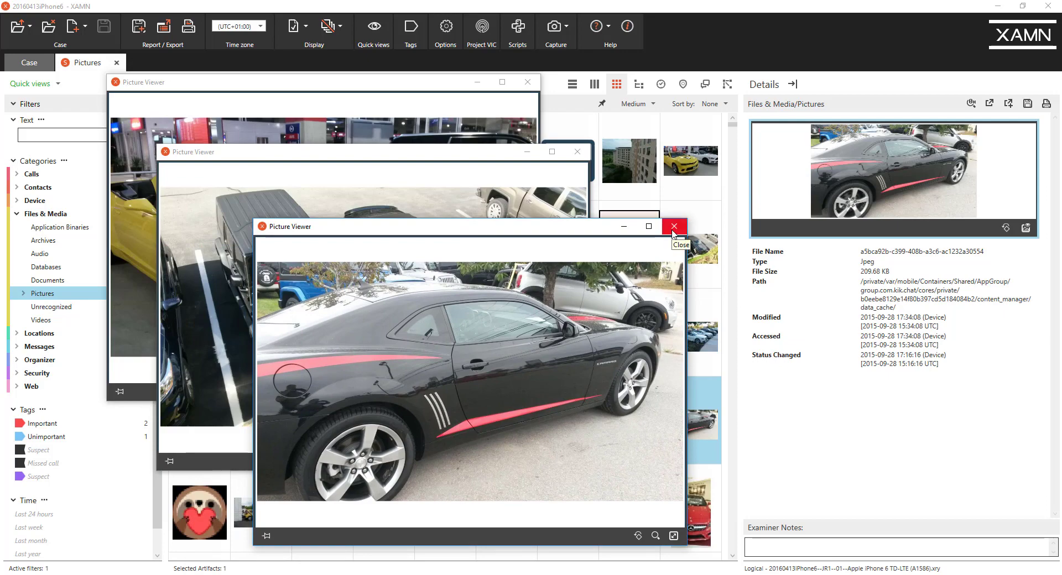
left_click(674, 227)
left_click(577, 151)
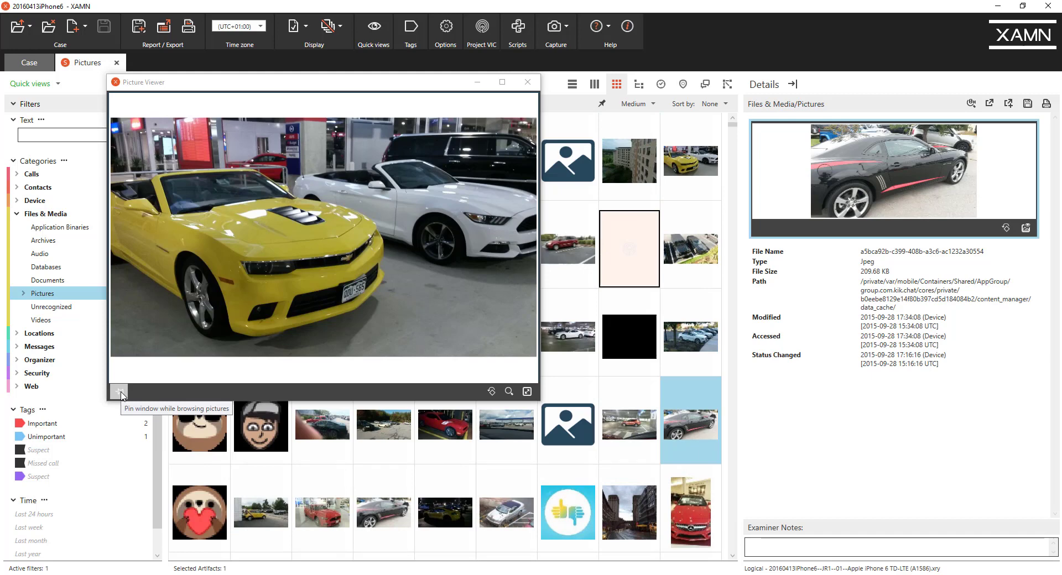
Step: Pin the Picture Viewer and browse several gallery pictures in that same window, ending with the parked black Jeep
left_click(120, 393)
left_click(331, 437)
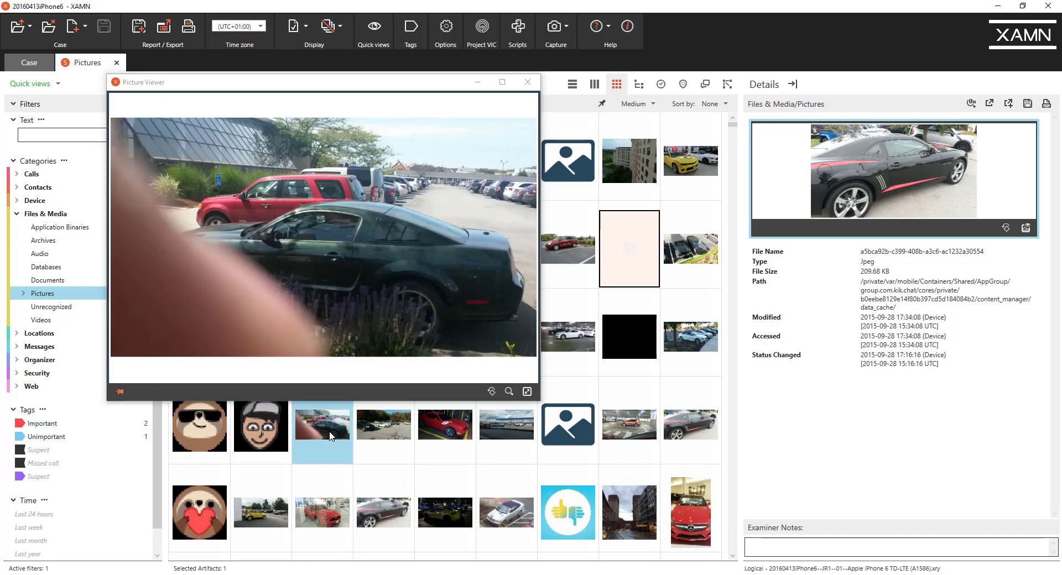
left_click(384, 436)
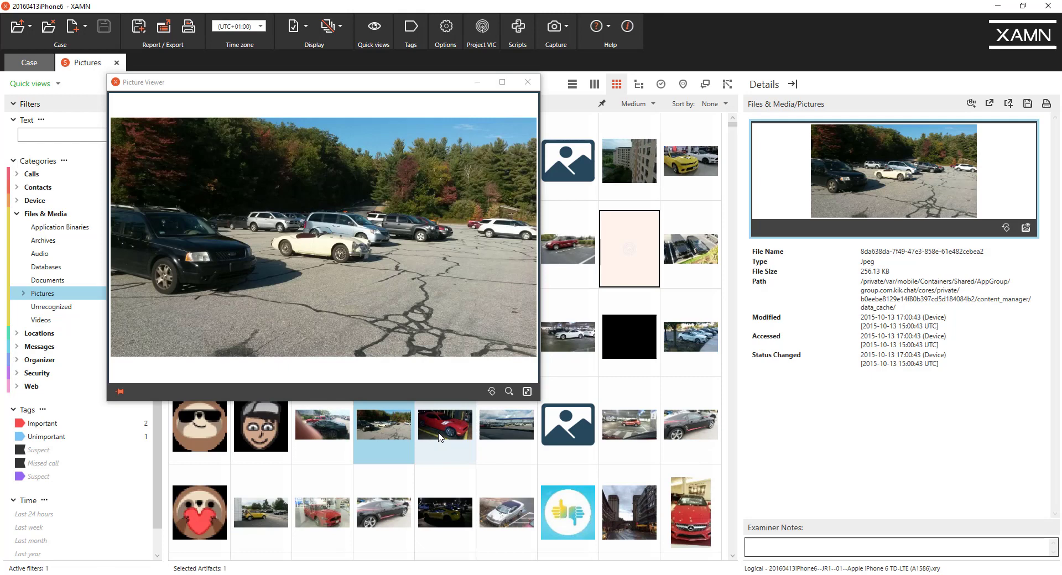
left_click(439, 437)
left_click(487, 438)
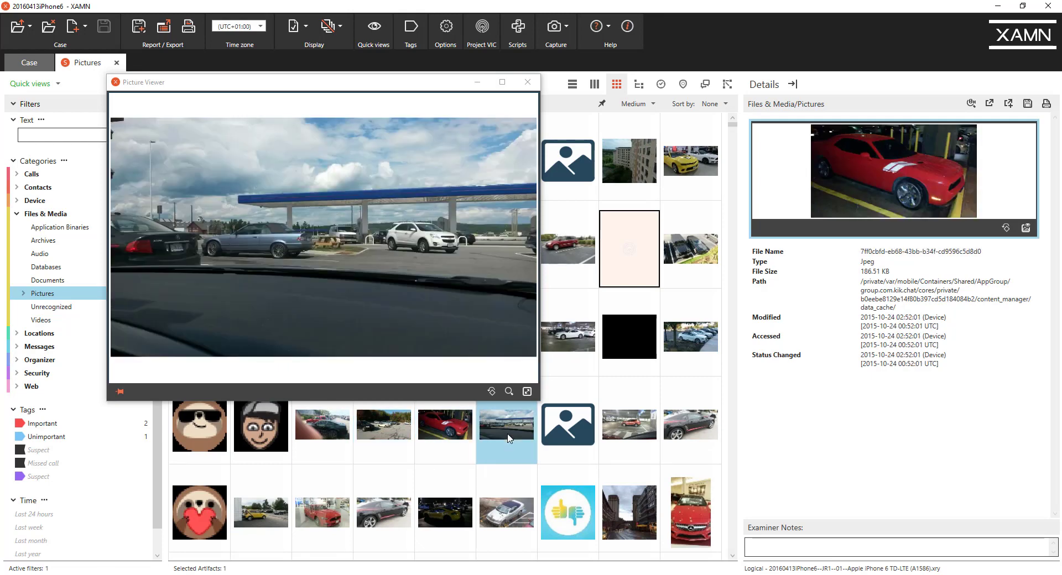
left_click(562, 439)
left_click(630, 438)
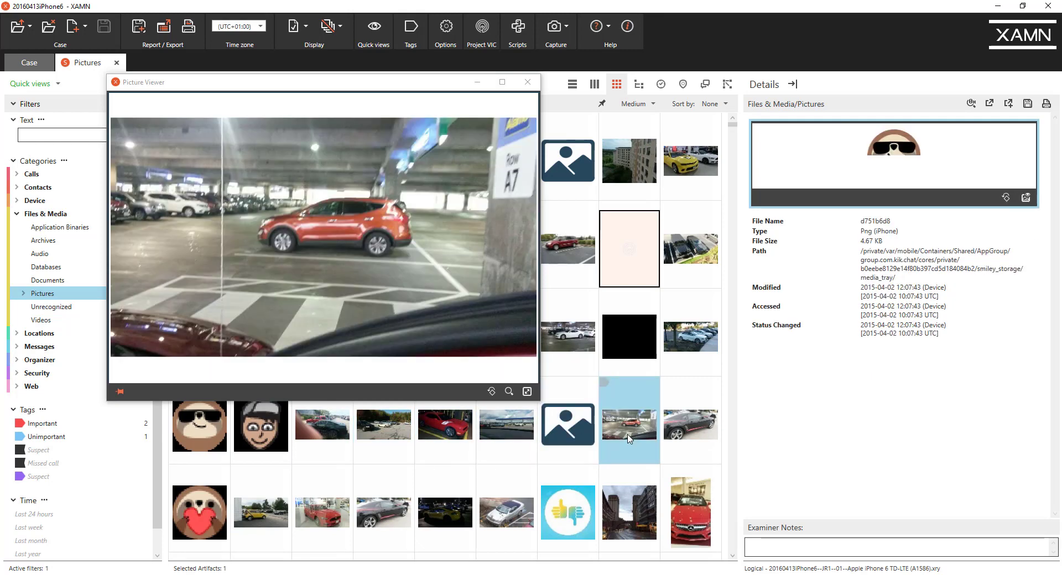
left_click(696, 435)
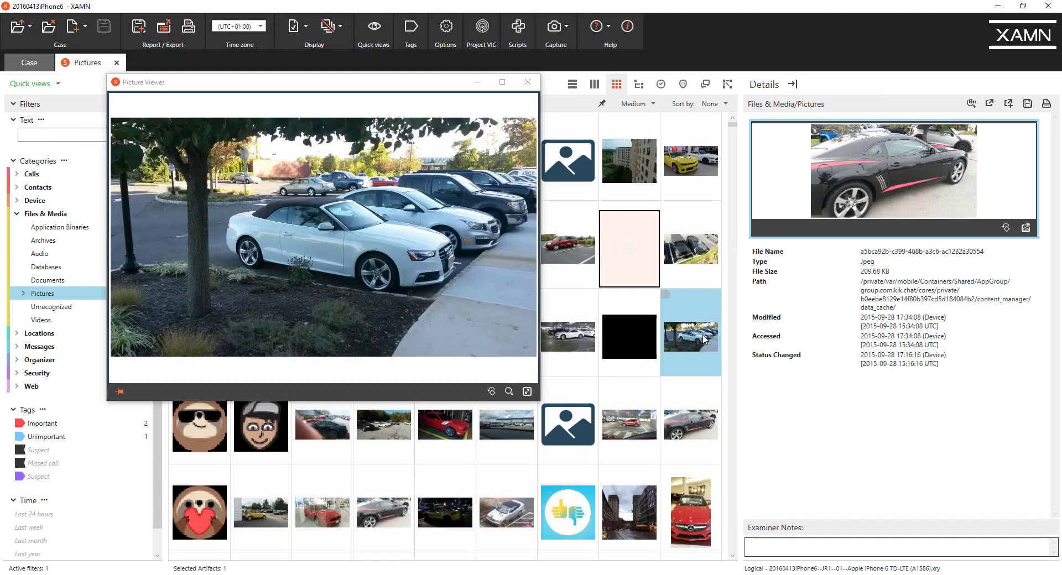
left_click(700, 256)
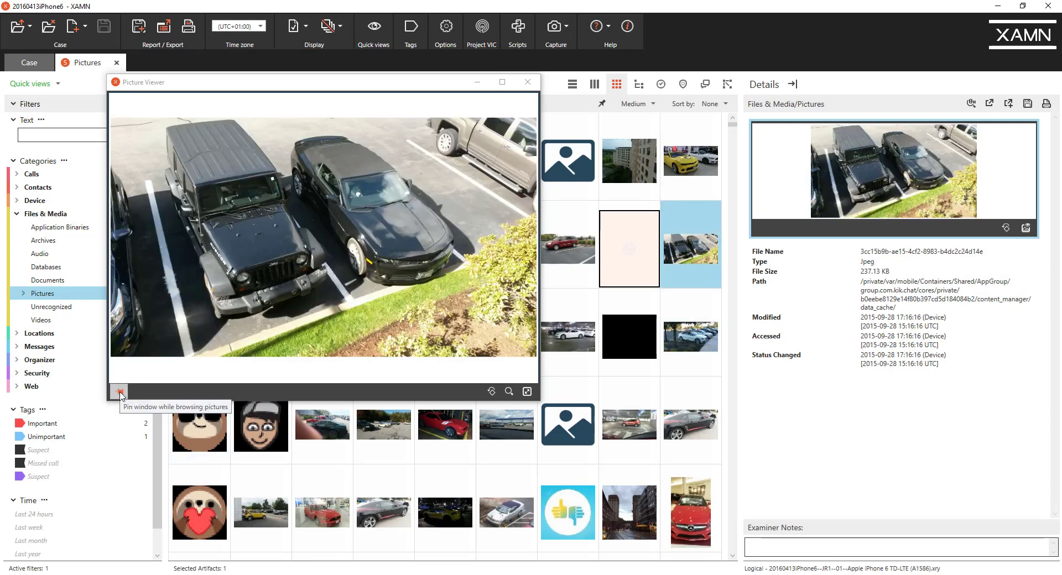
Step: Unpin the Picture Viewer and open the picture of the blue-roofed station in a separate viewer window
left_click(120, 392)
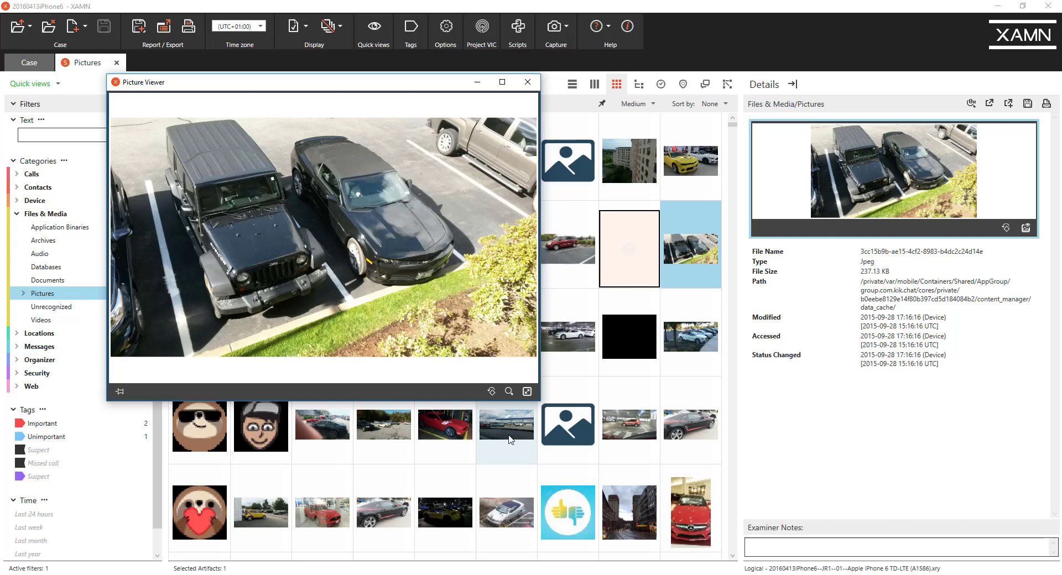
left_click(510, 440)
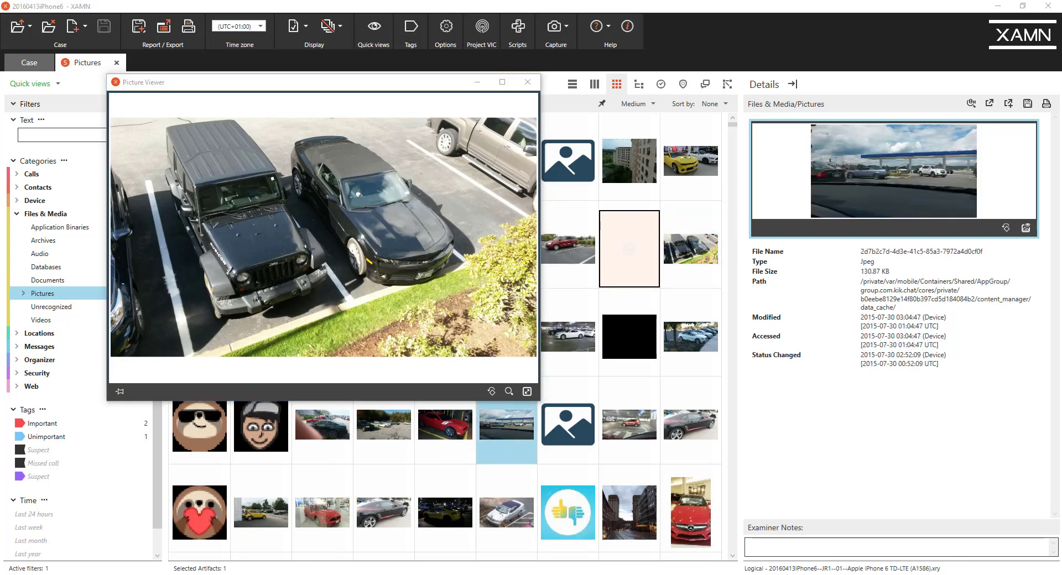
double_click(510, 439)
Step: Move the newest viewer window aside and close both open Picture Viewer windows
left_click_drag(296, 122, 473, 147)
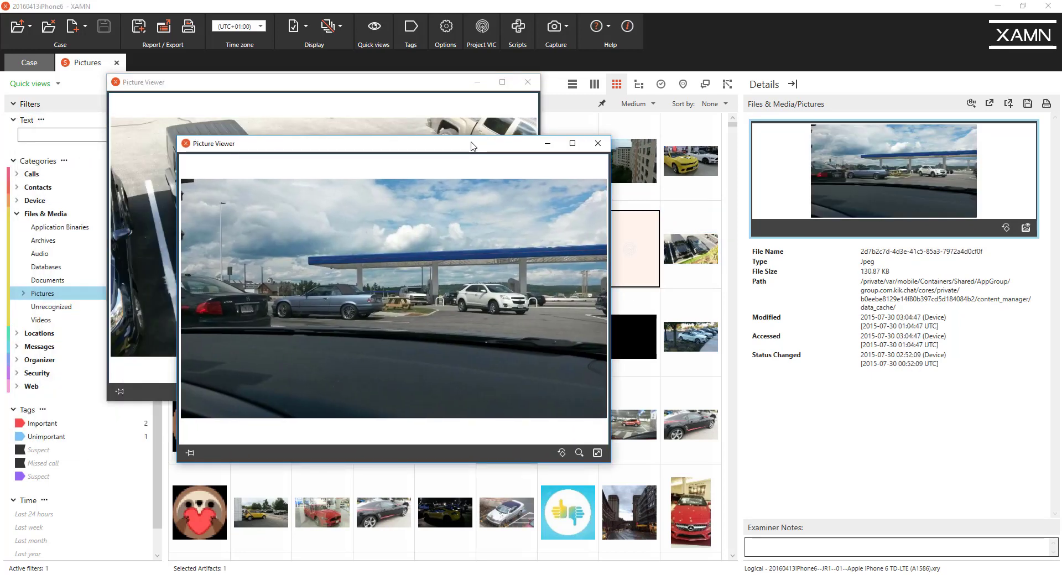
left_click(598, 144)
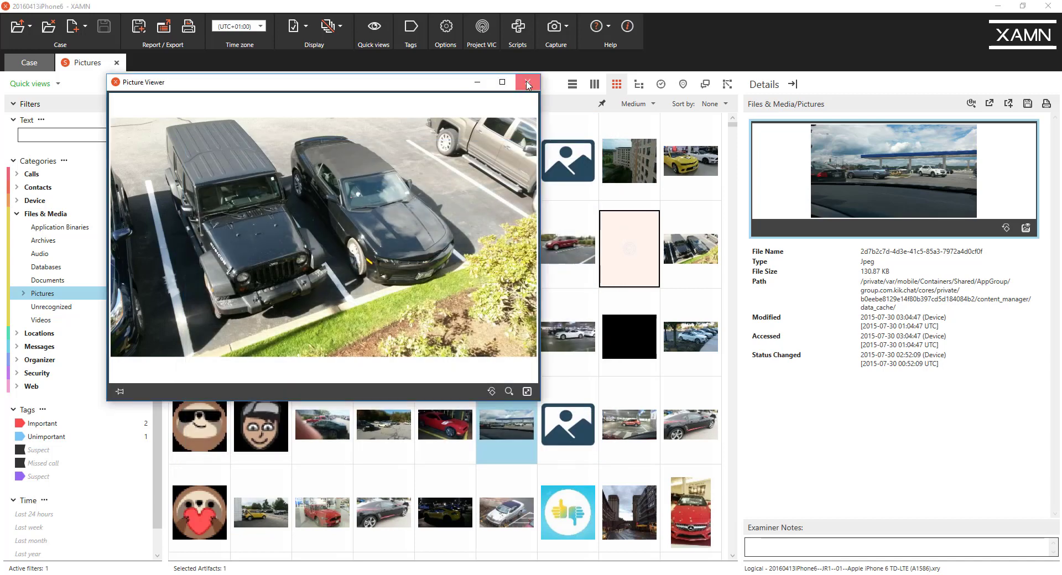
left_click(528, 82)
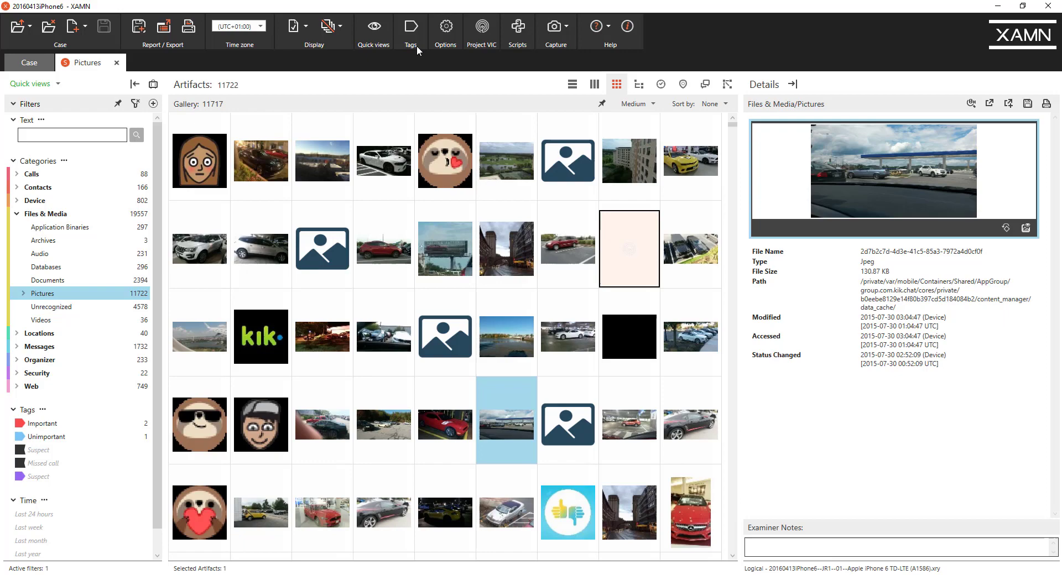
Step: Try the detail panel option that prevents animated gif files from playing automatically, turn it off again and cancel the options
left_click(446, 33)
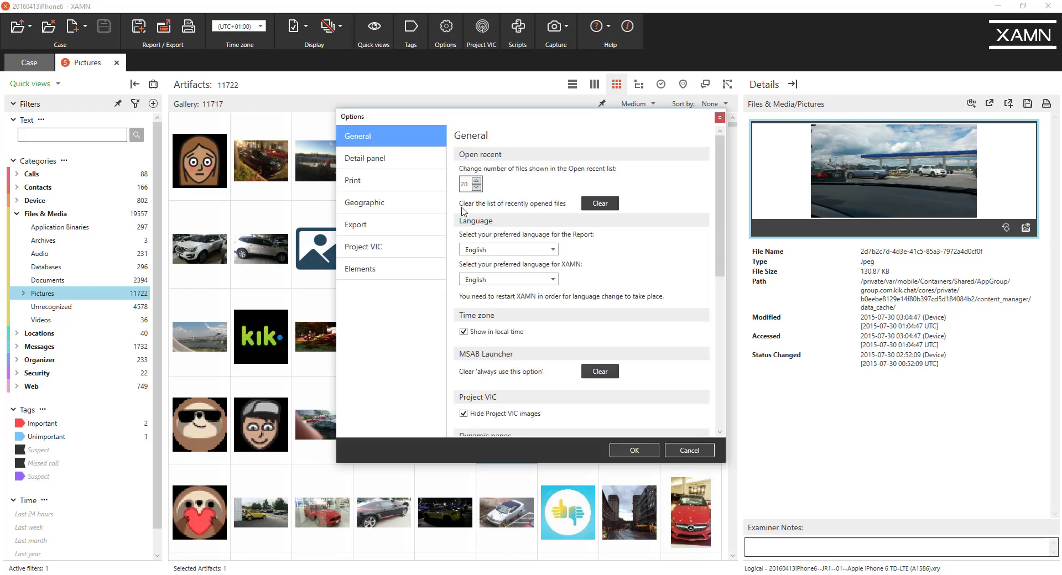
left_click(395, 161)
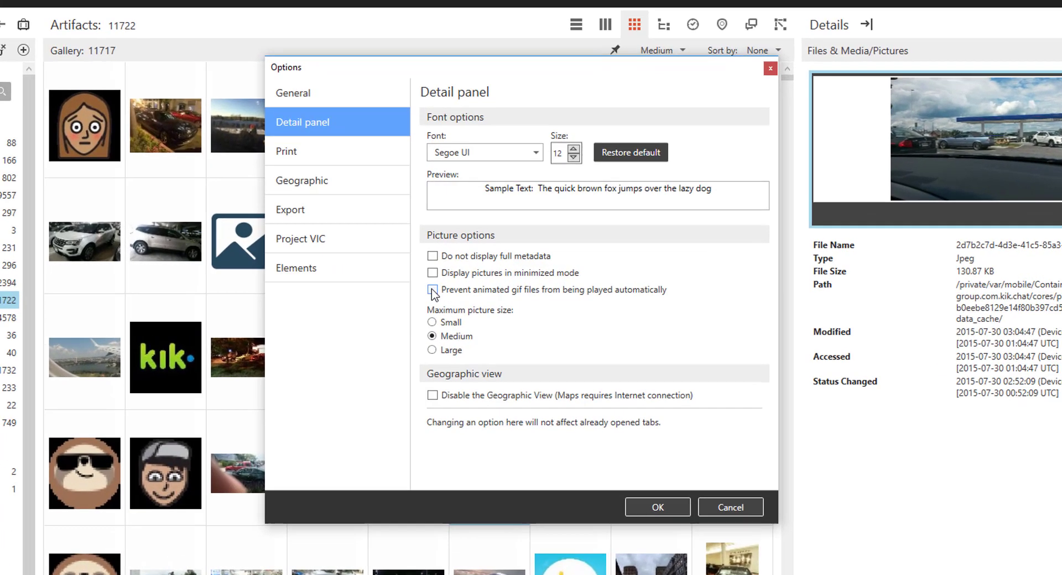
left_click(464, 285)
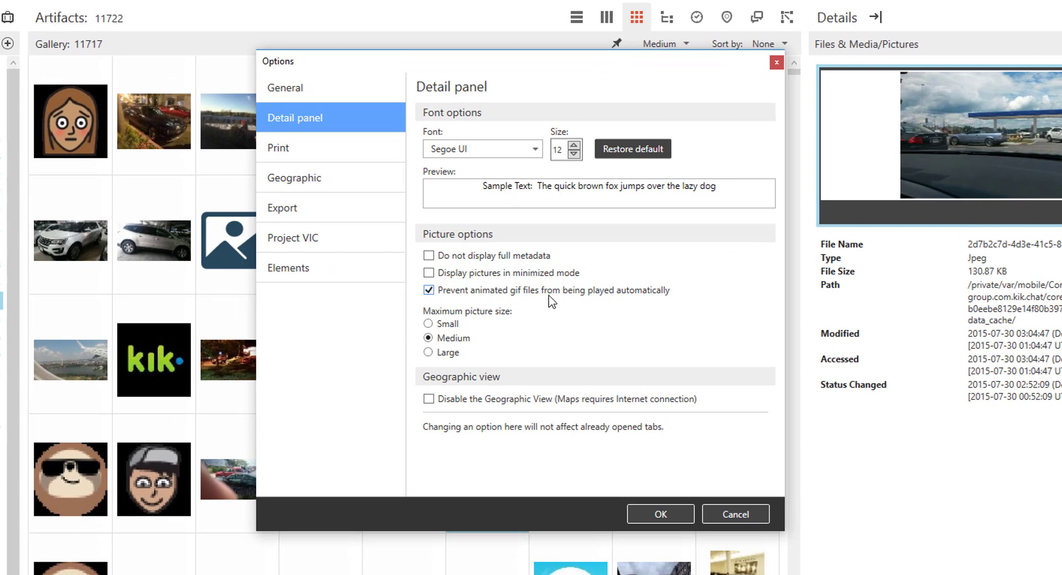
left_click(430, 291)
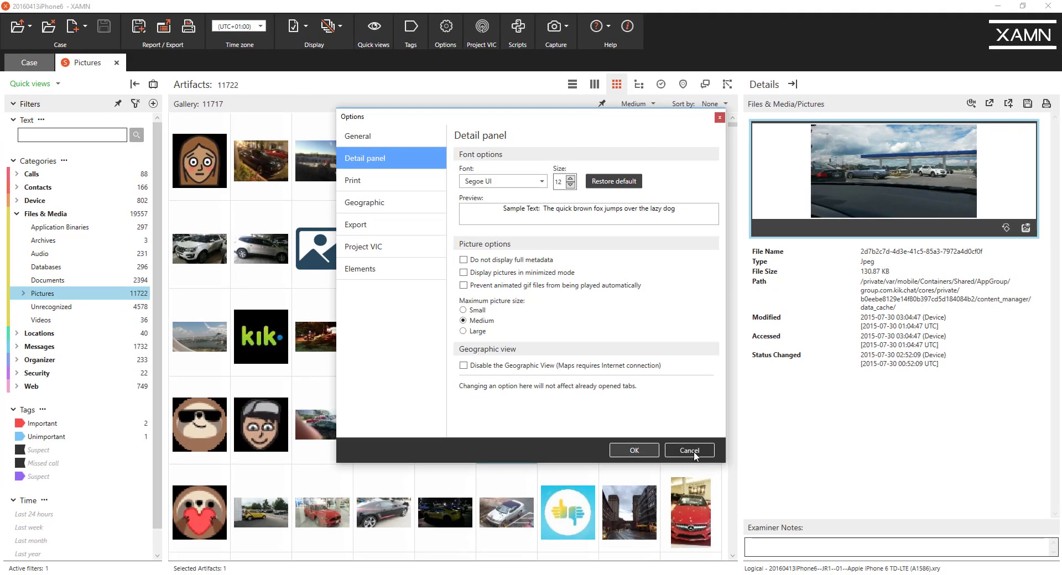
left_click(692, 453)
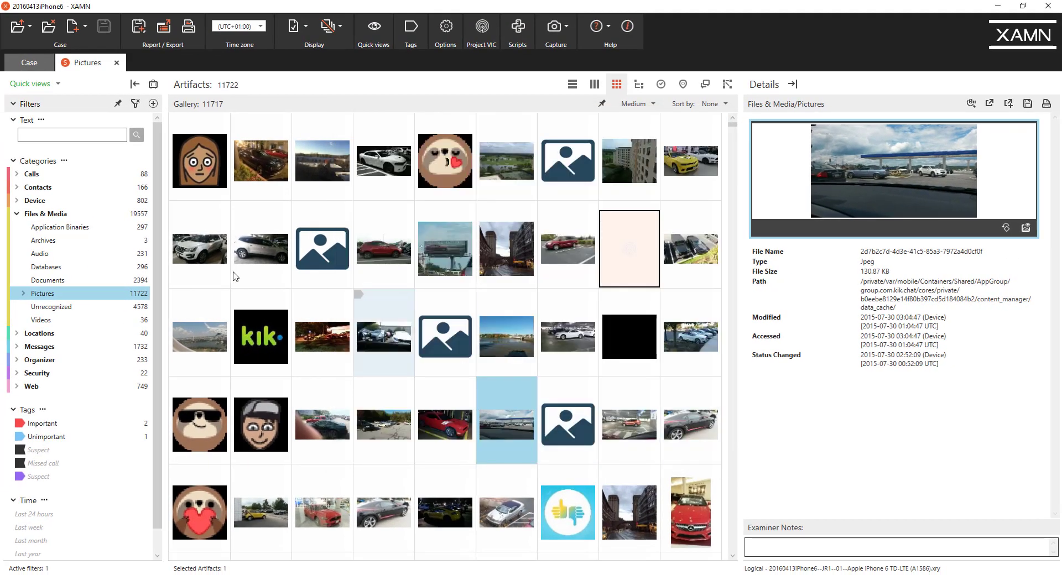
Step: Filter the pictures by the text "gif" and show the details of the loading spinner animation
left_click(56, 134)
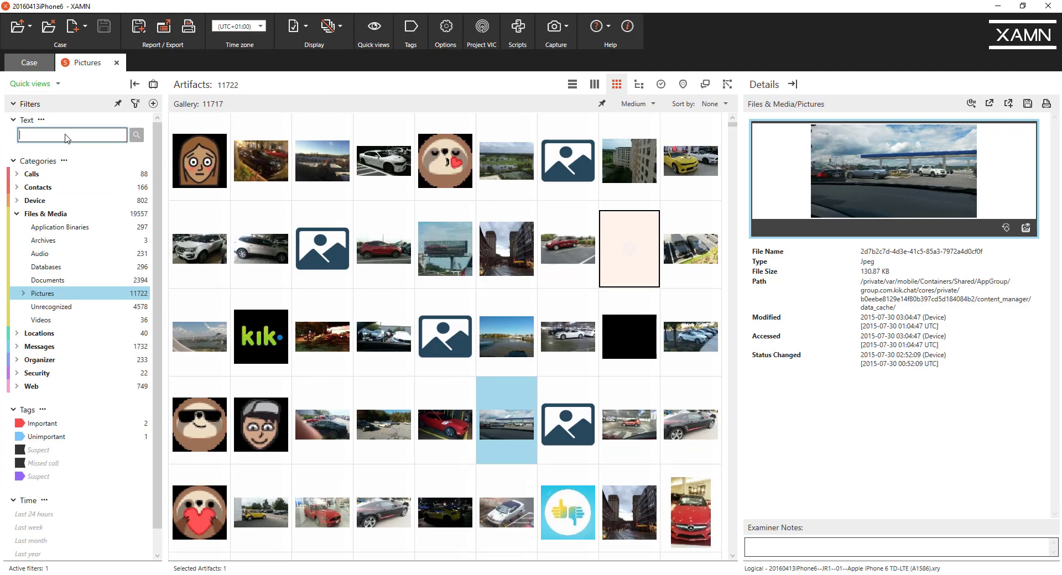
type("gif")
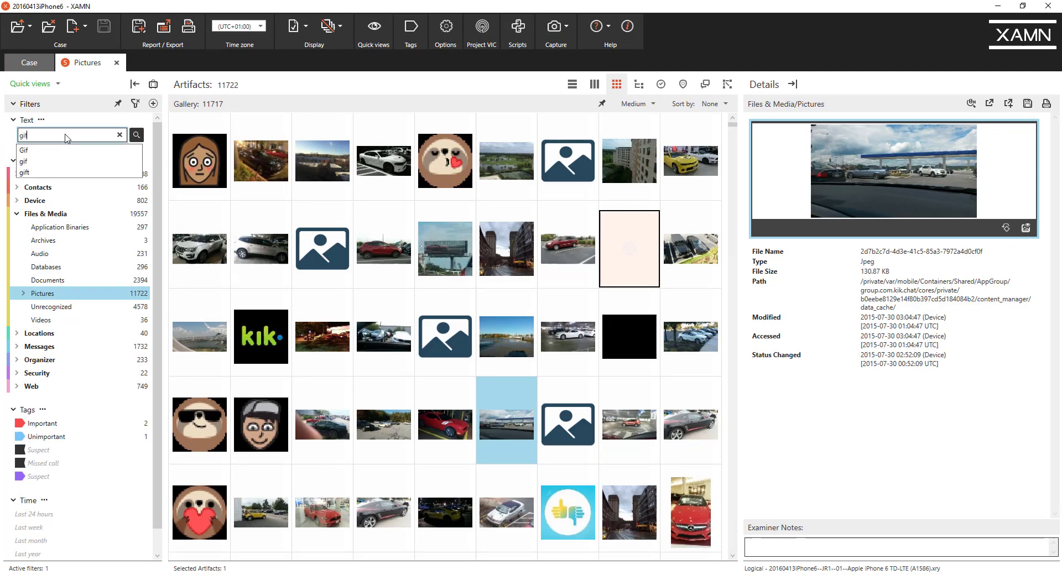
key("Return")
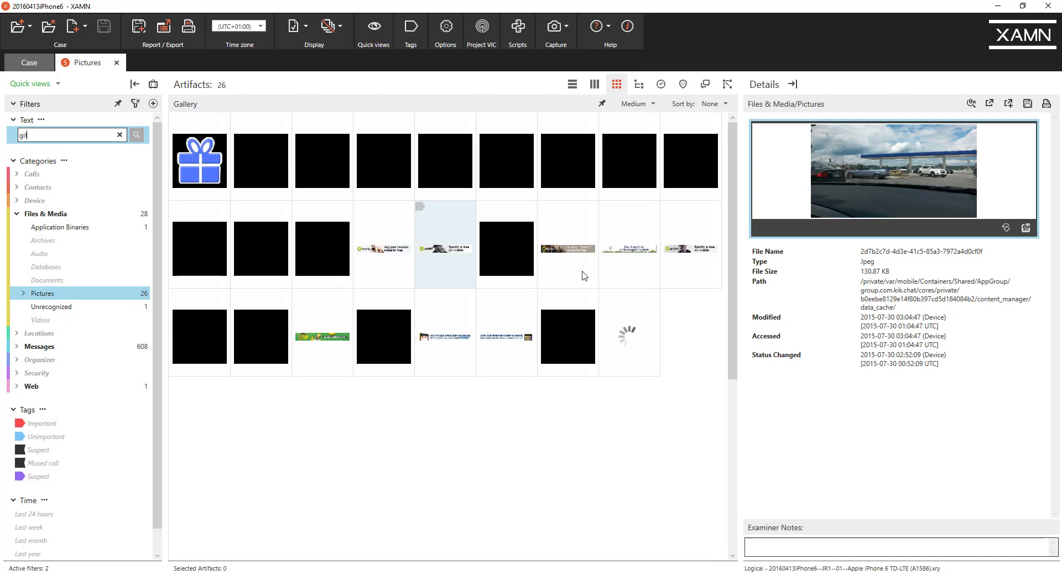
left_click(619, 359)
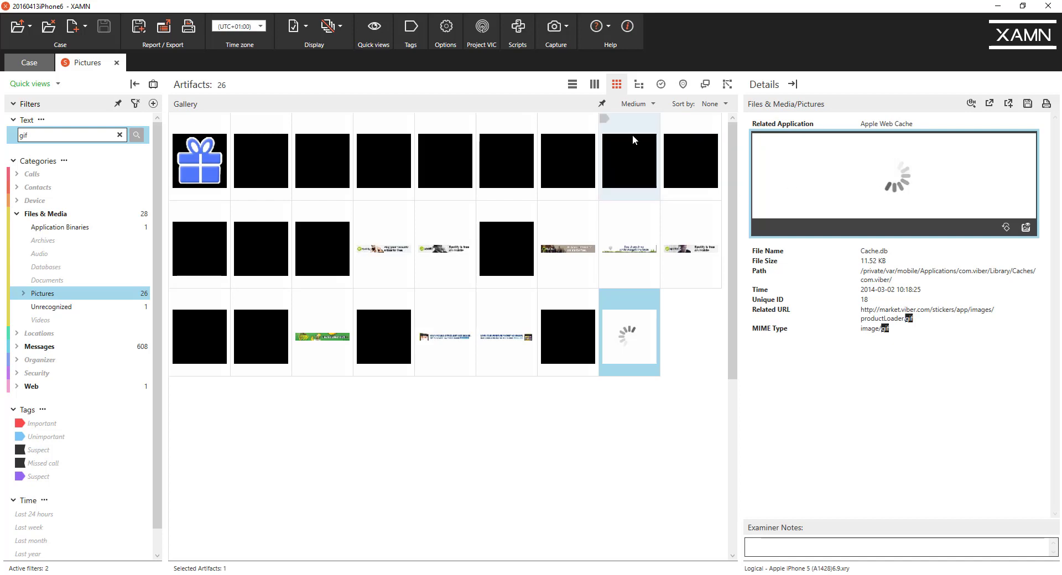
Step: Set the detail panel options to prevent animated gif files from being played automatically
left_click(447, 35)
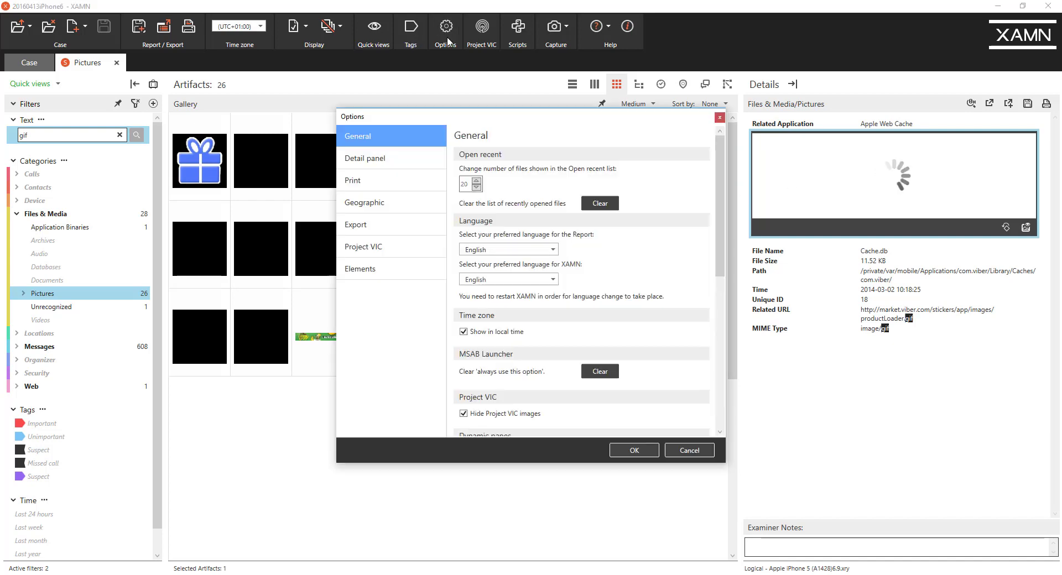
left_click(383, 163)
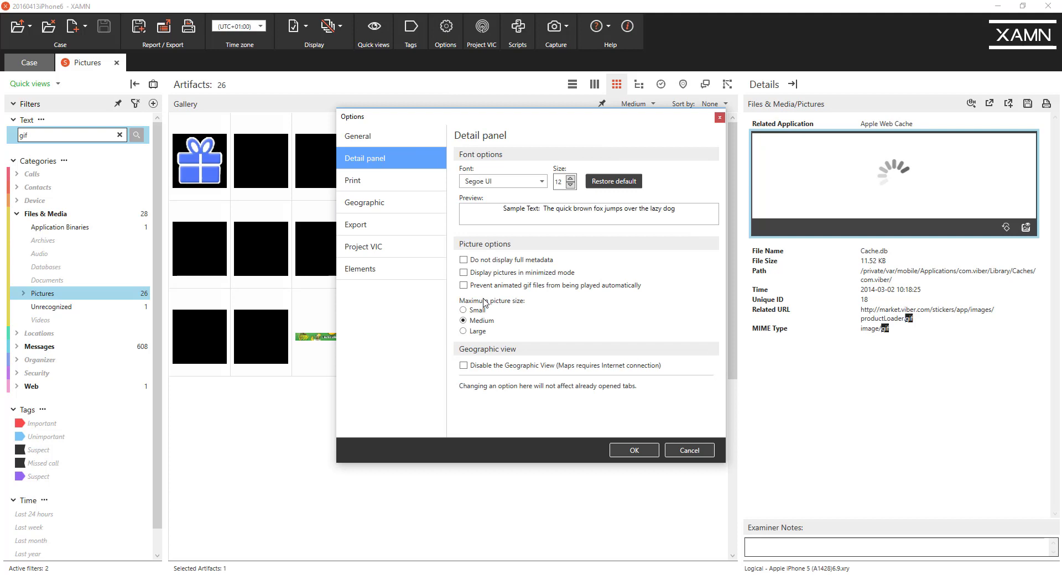
left_click(464, 286)
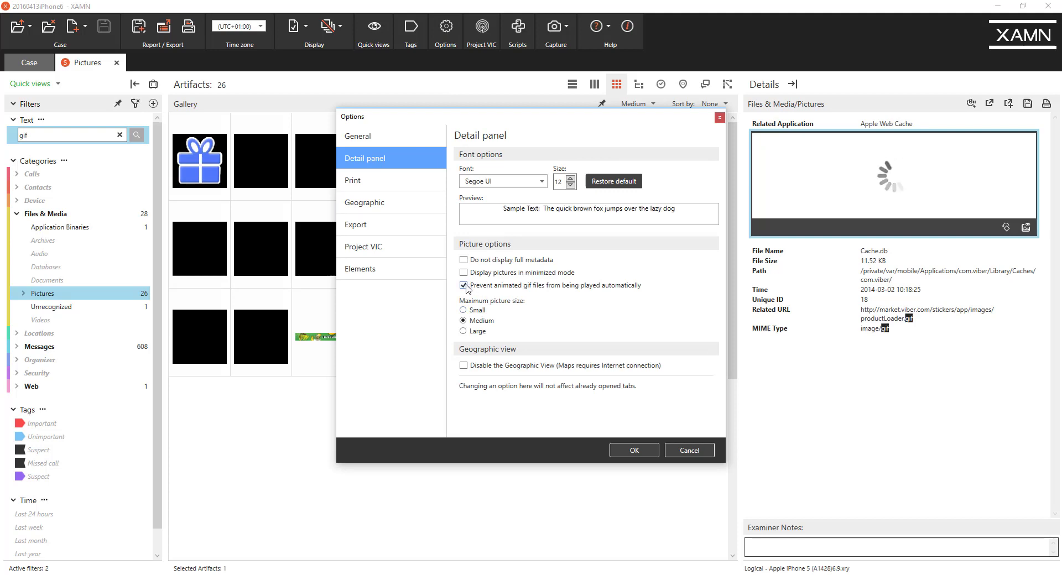
left_click(635, 450)
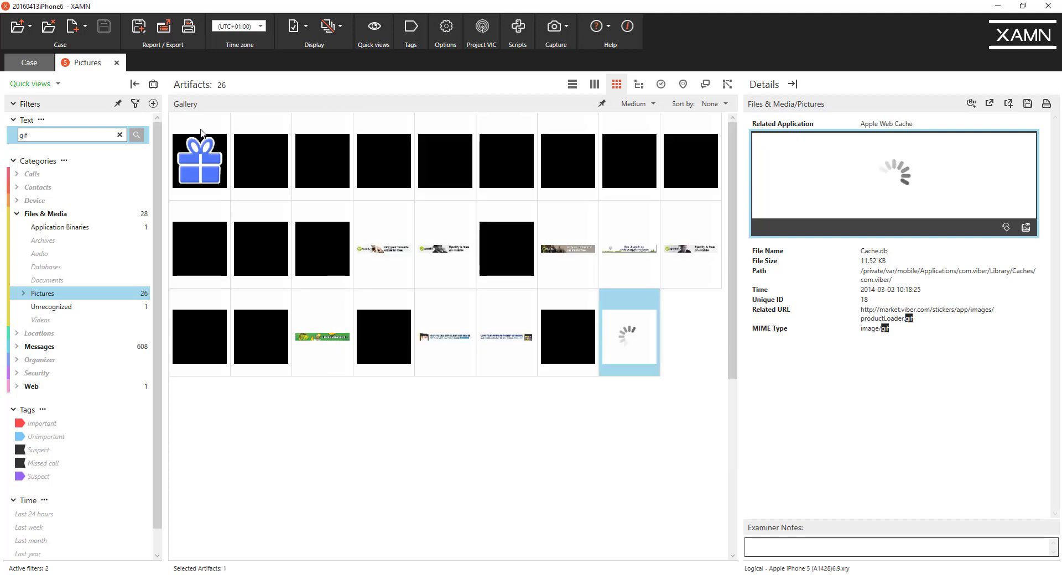
Step: Reopen the case's Pictures artifacts in a fresh tab and select the spinner animation in the gallery, filtered by the text "Gif"
left_click(117, 62)
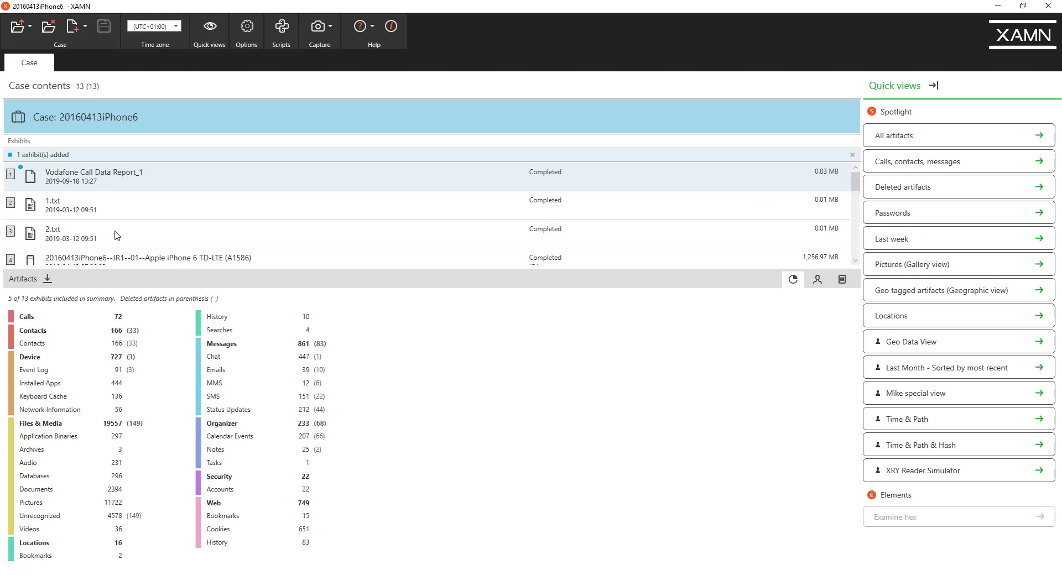
left_click(56, 503)
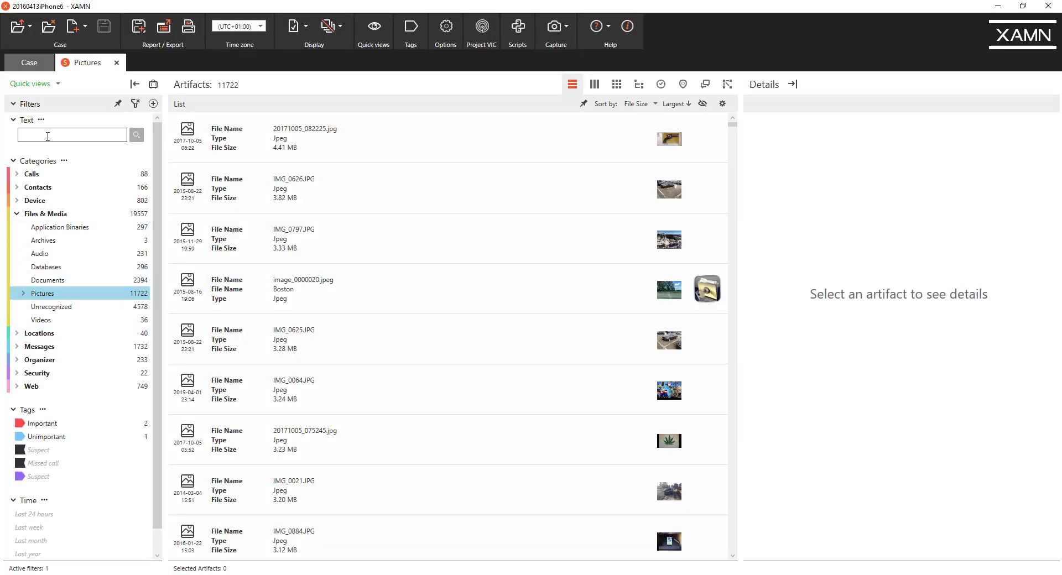
left_click(48, 136)
type("Gif")
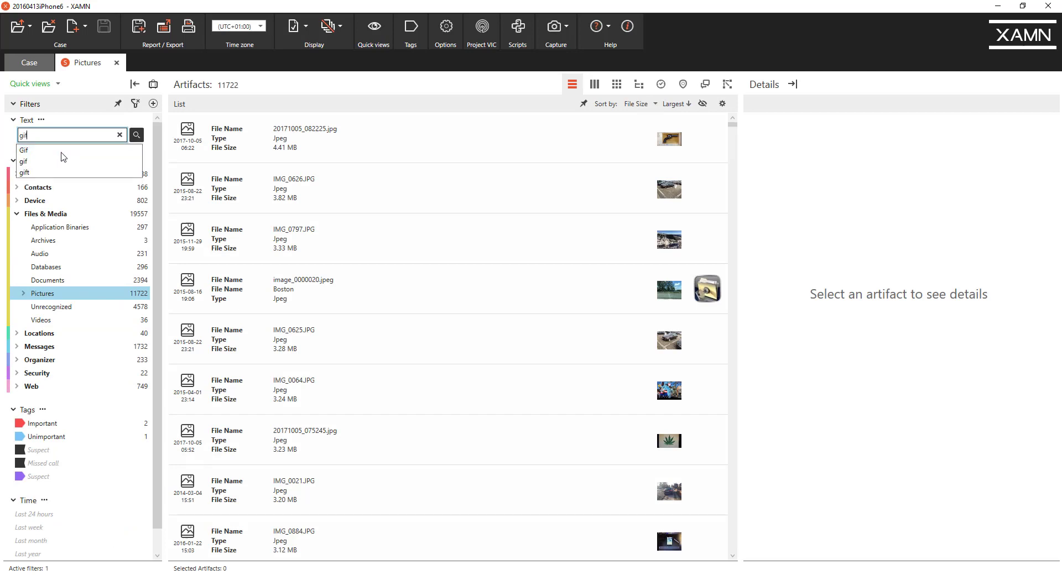
key("Return")
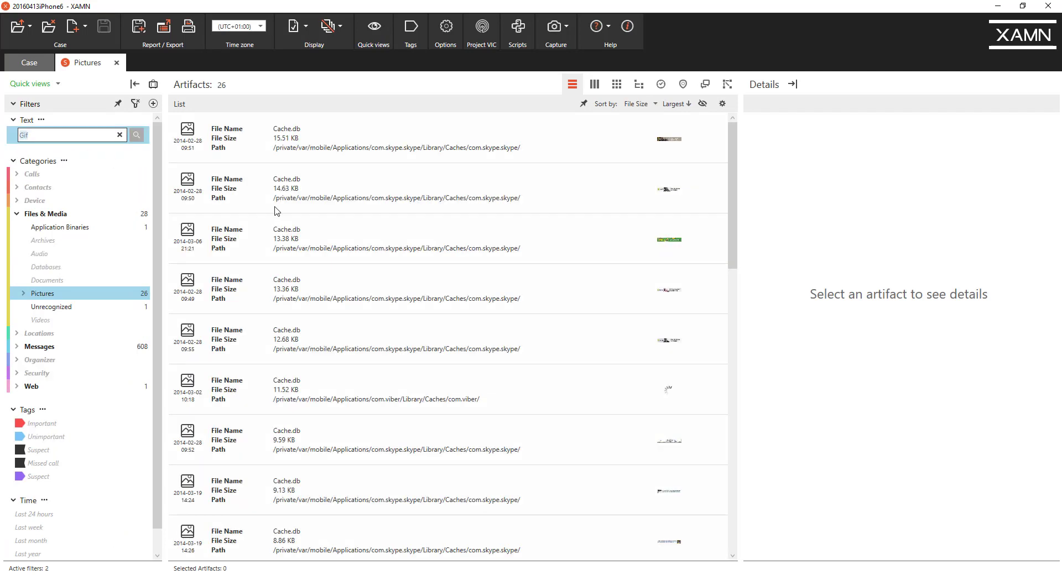
left_click(617, 84)
left_click(625, 343)
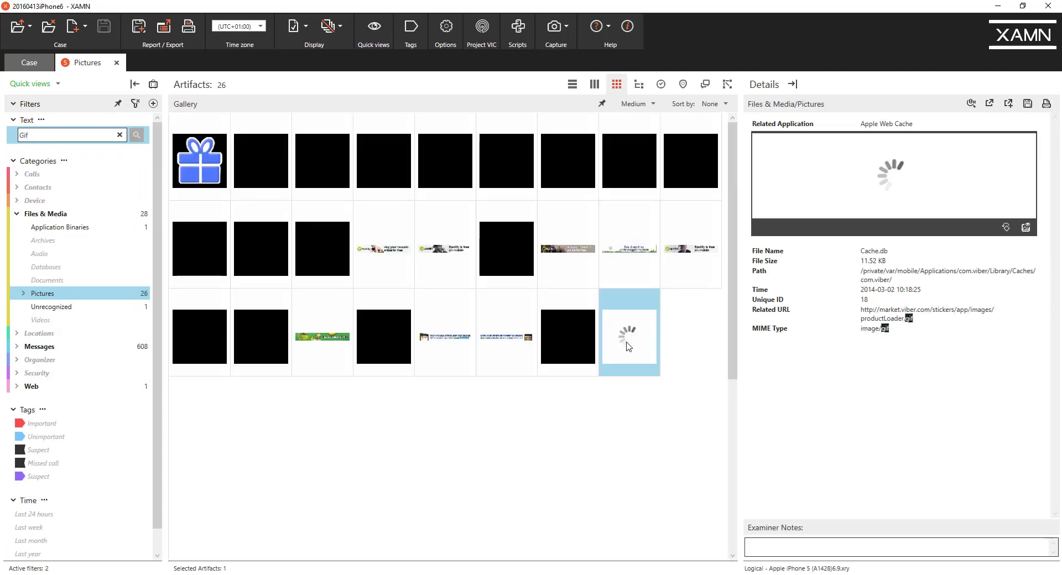
Step: Run a Project VIC check on the filtered artifacts against the ImporterVICS.db database and dismiss the result
left_click(484, 34)
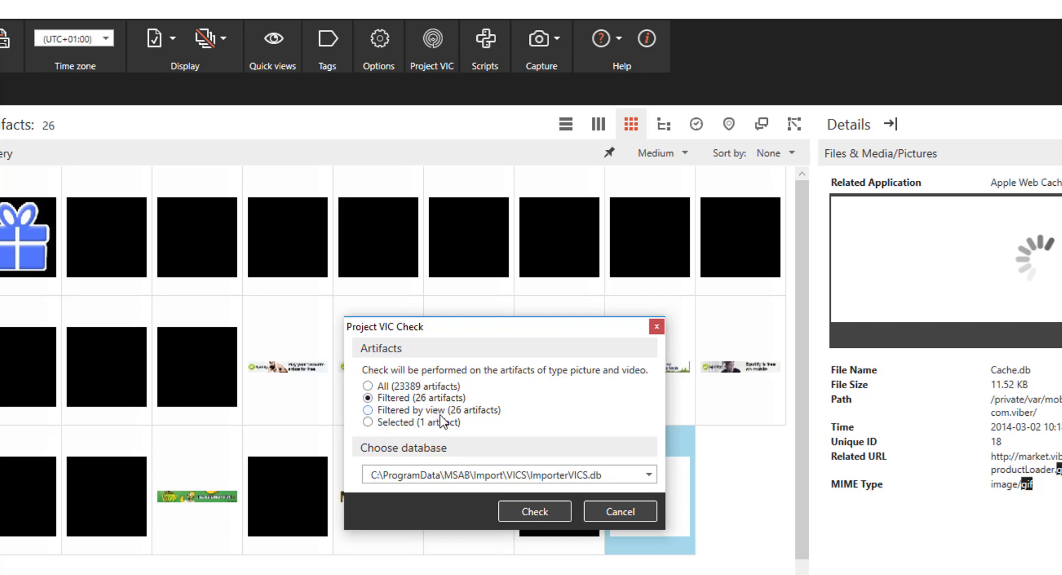
left_click(550, 510)
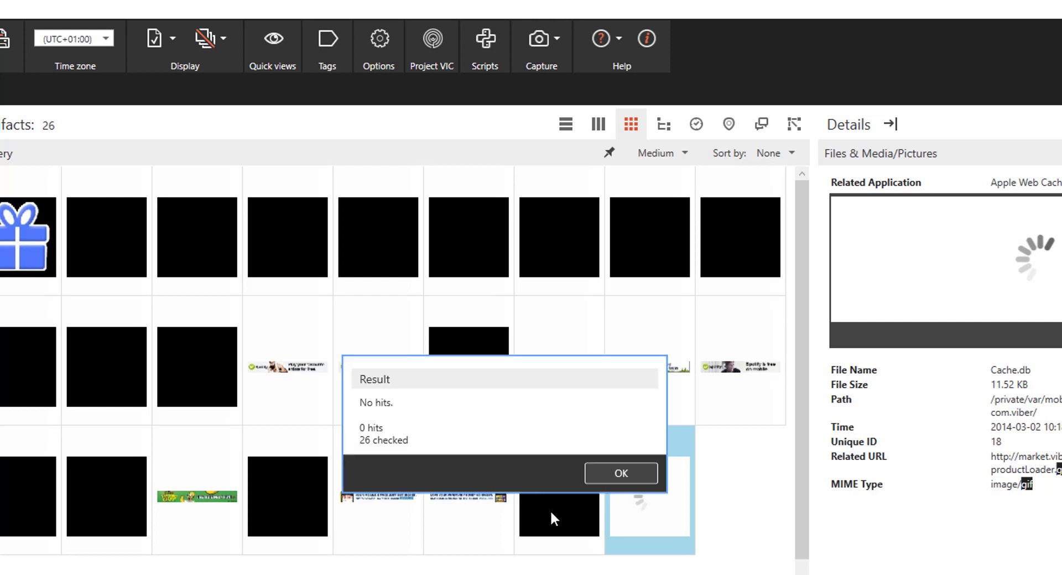
left_click(621, 476)
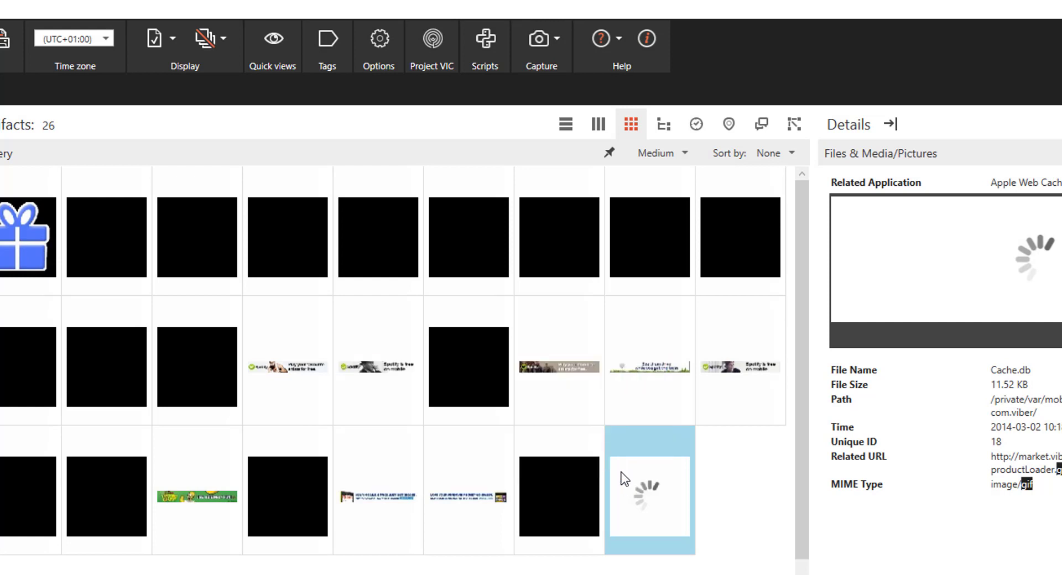
Step: Run the Project VIC check on all artifacts with the ImporterVICS.db database and accept the hits as a Project VIC filter
left_click(434, 47)
left_click(393, 386)
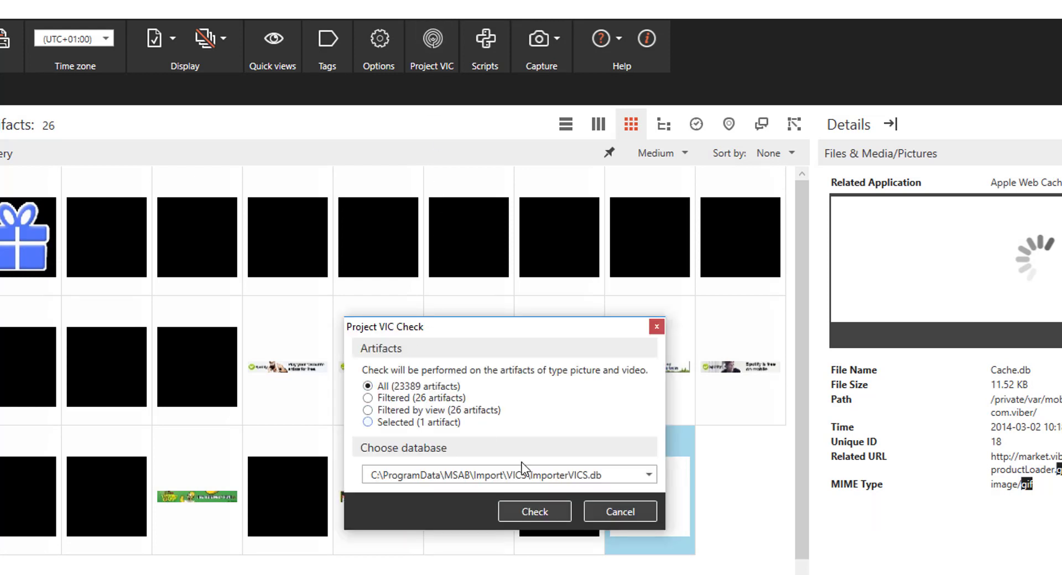
left_click(553, 512)
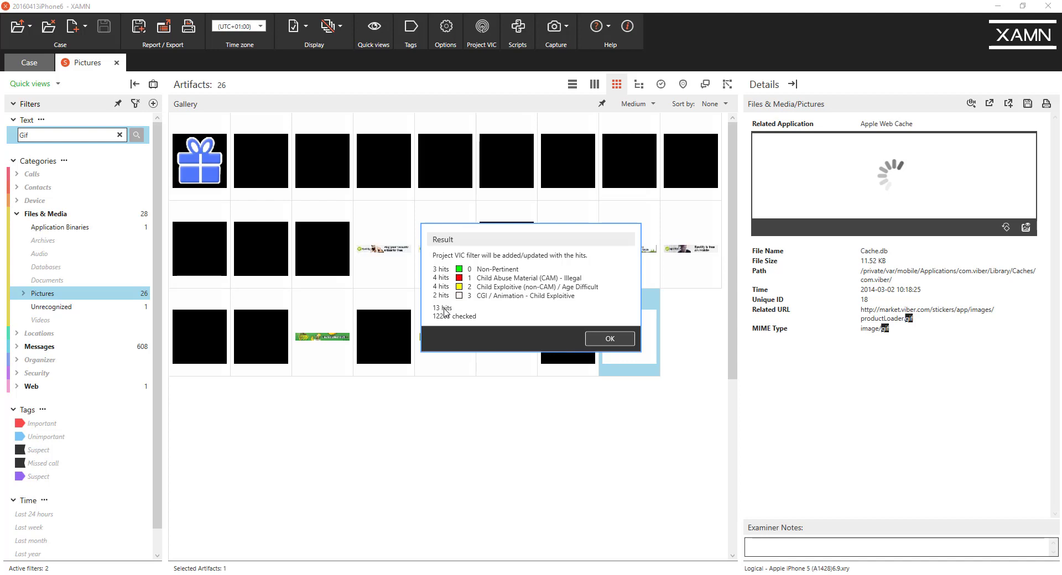
left_click(611, 339)
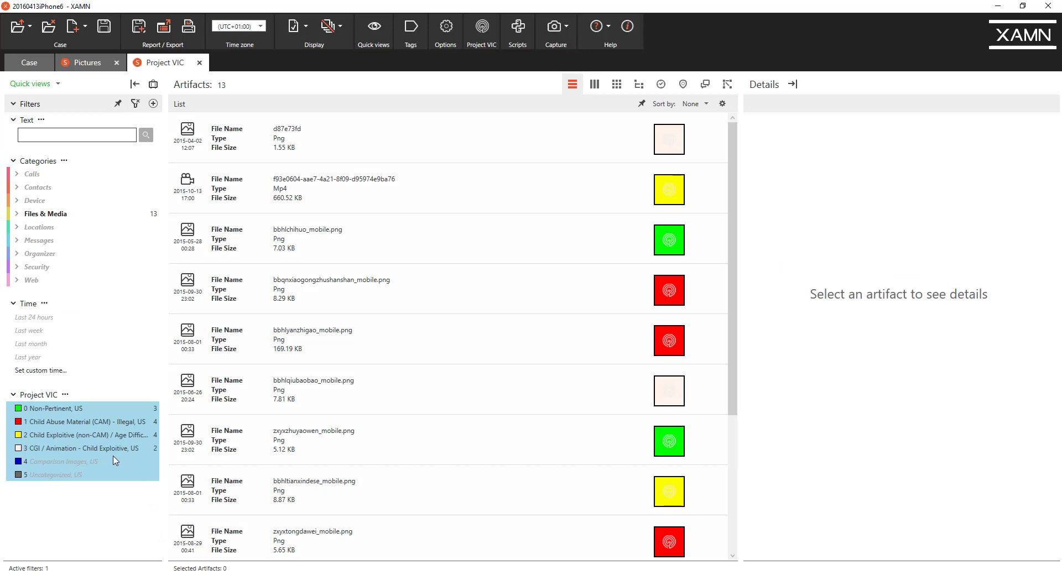
Step: View the green Non-Pertinent hit bbhlchihuo_mobile.png in the Picture Viewer and close the viewer
left_click(576, 249)
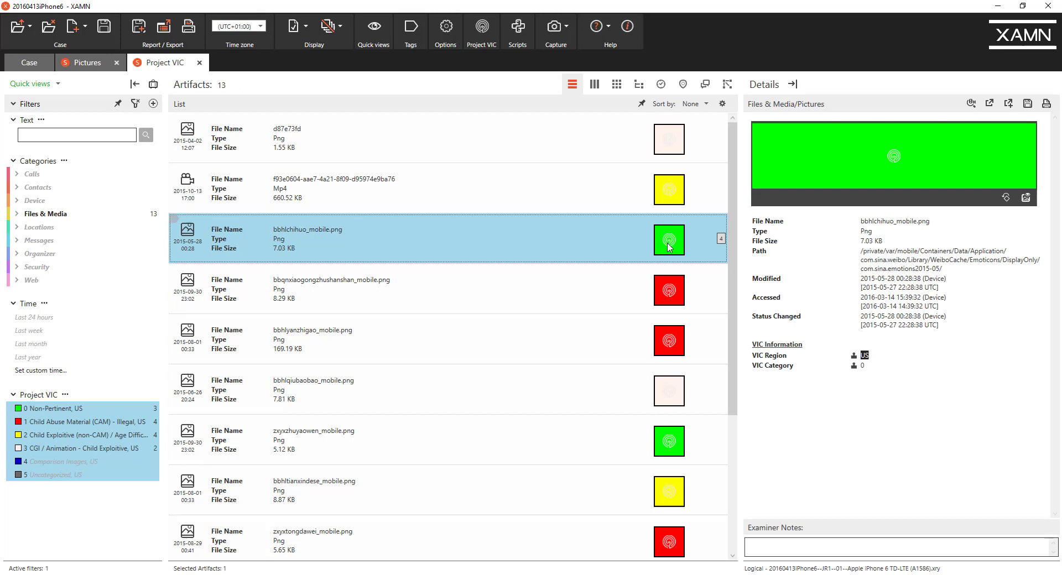
left_click(1026, 198)
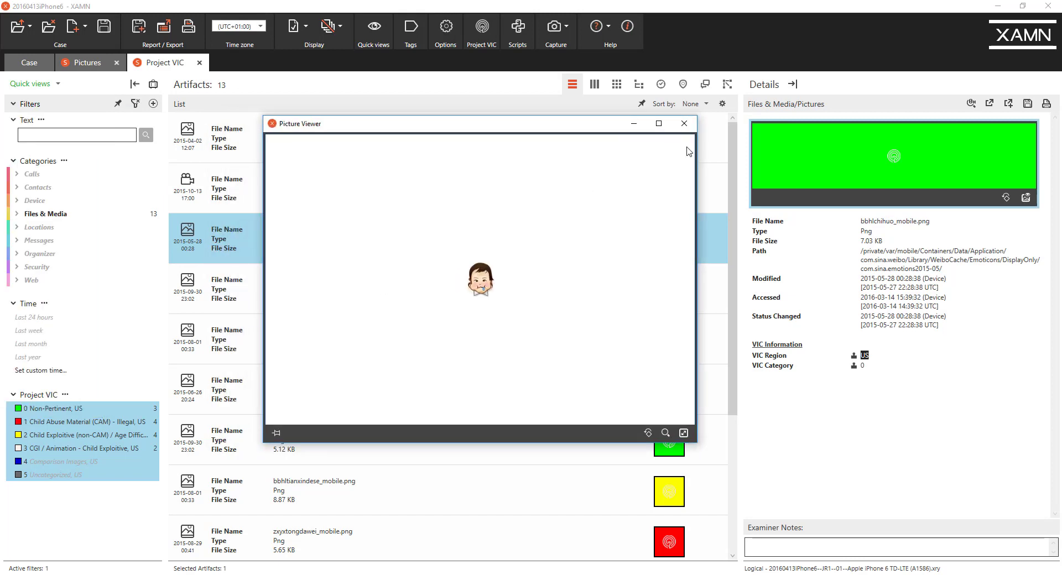
left_click(691, 125)
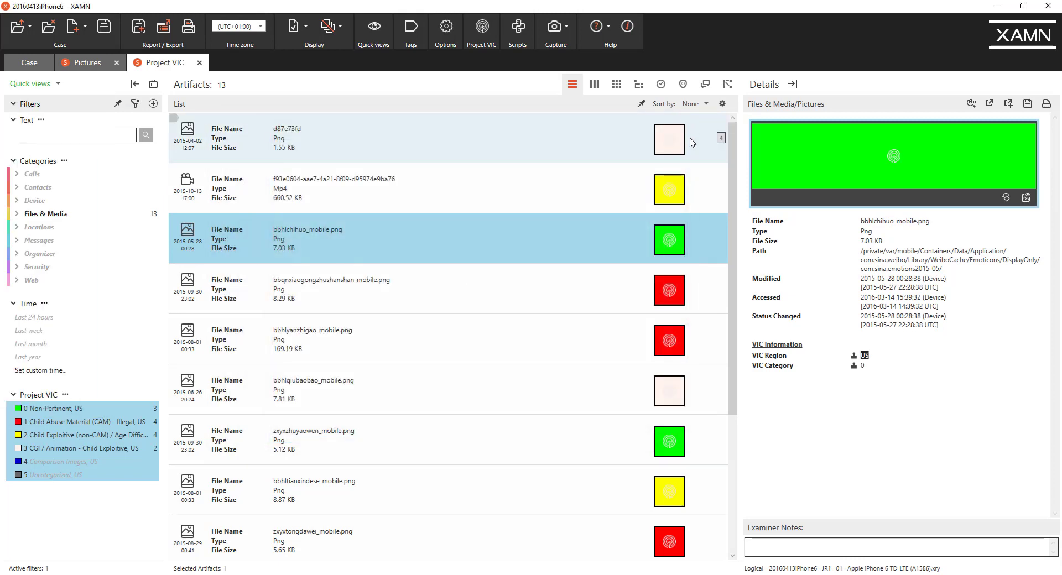
Step: Display the Project VIC hits as a gallery and select the red hit bbqnxiaogongzhushanshan_mobile.png
left_click(617, 84)
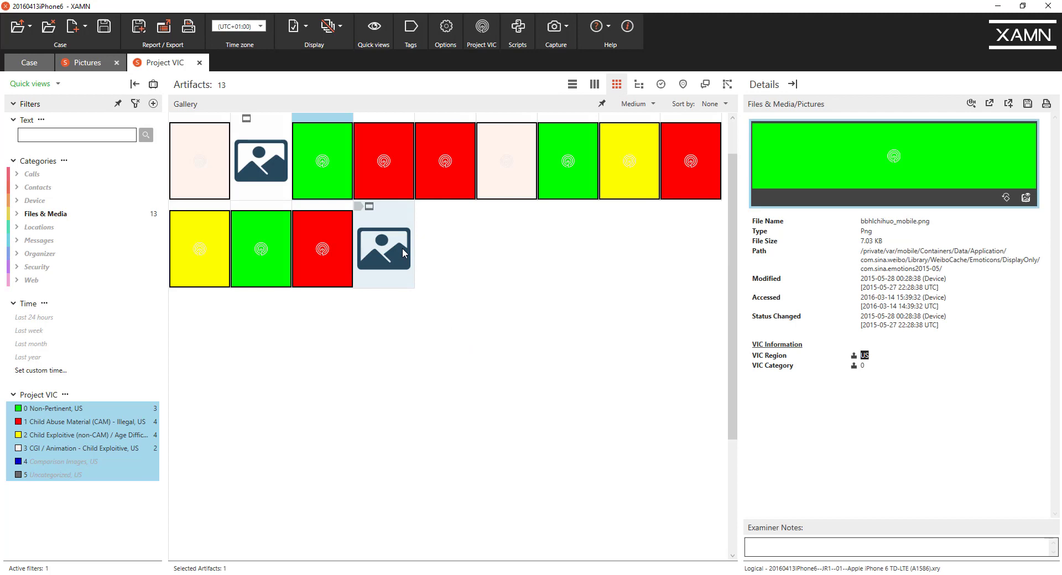
left_click(384, 174)
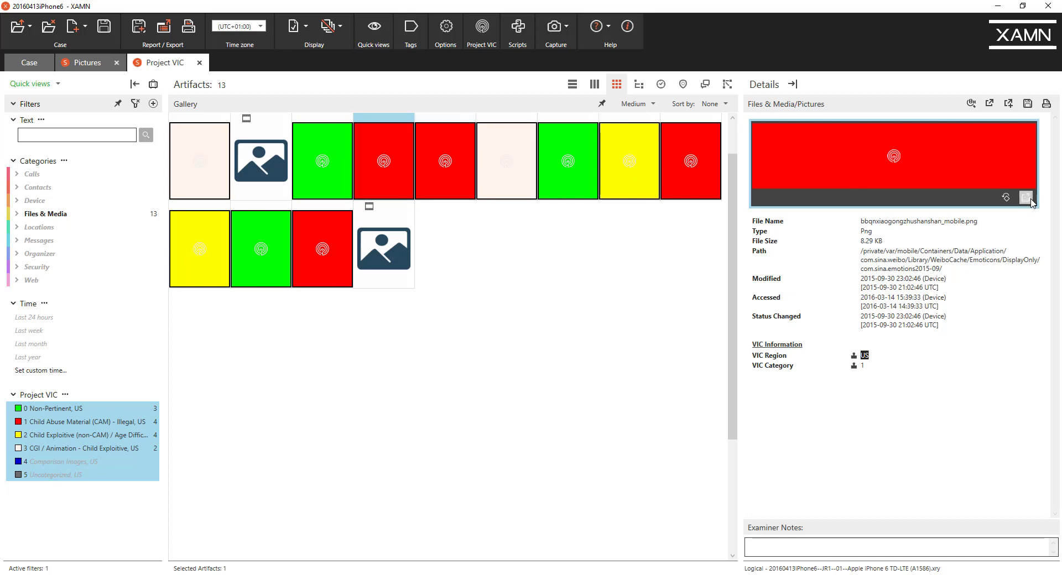
Step: Review the regional profiles available in the Project VIC options, keep US - Standard and close the options
left_click(445, 28)
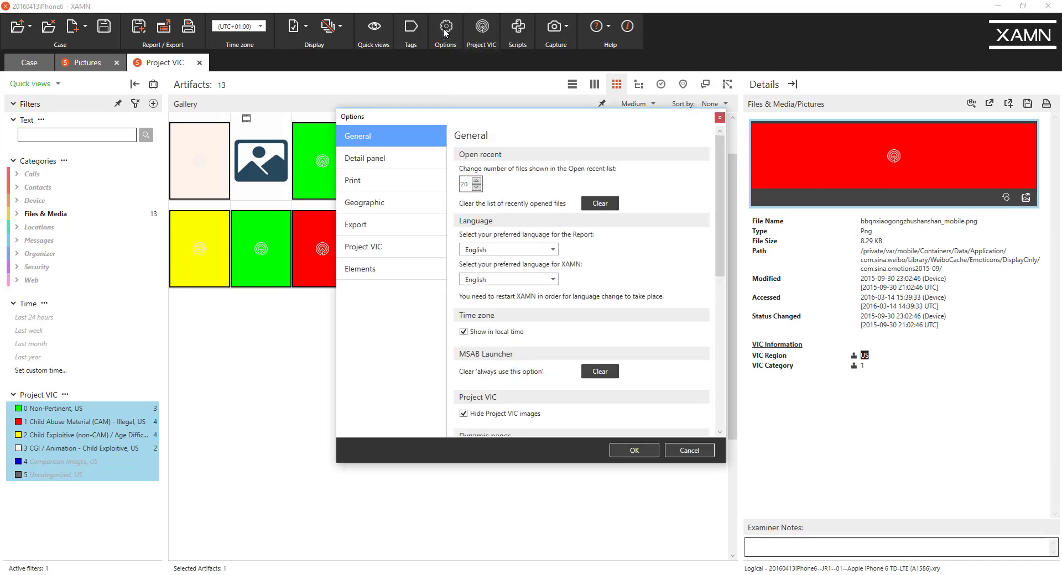
left_click(420, 255)
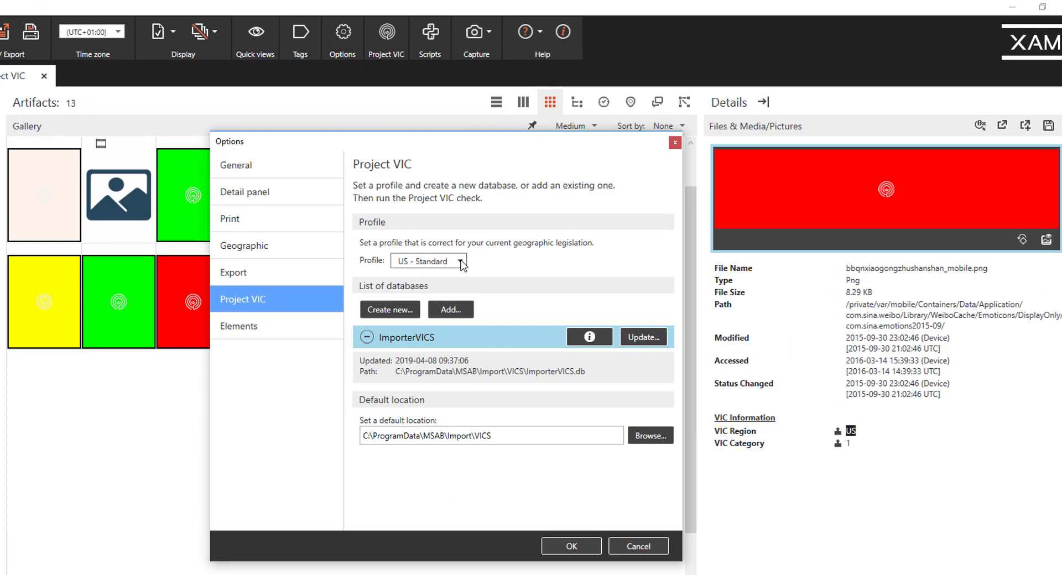
left_click(462, 262)
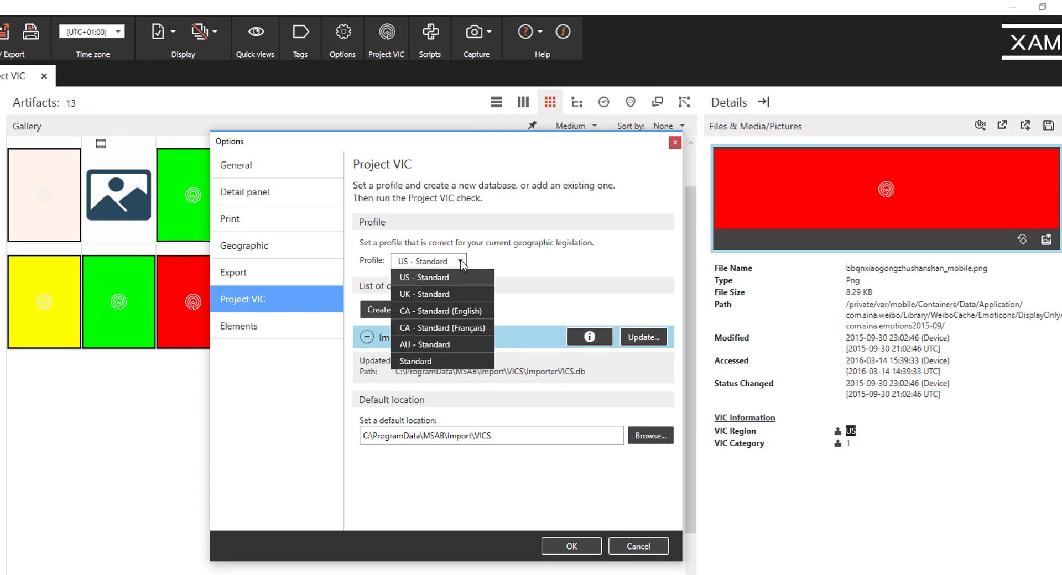
left_click(462, 263)
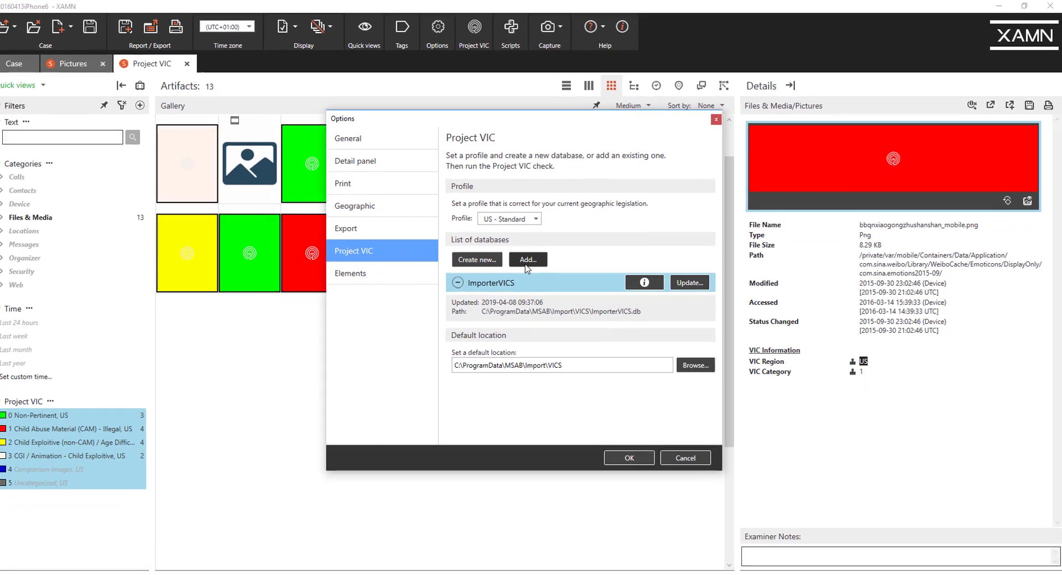
left_click(582, 529)
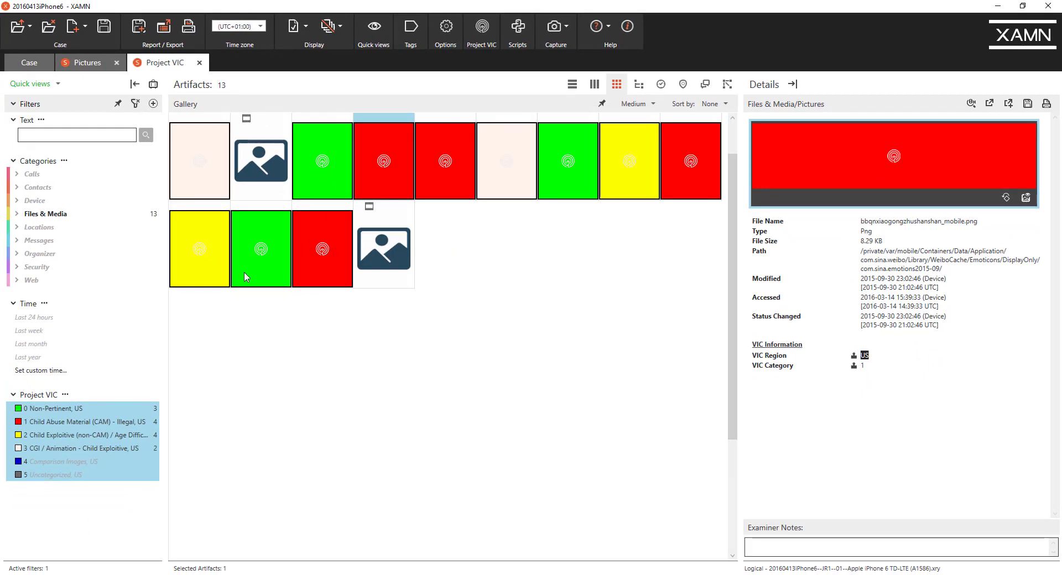
left_click(136, 104)
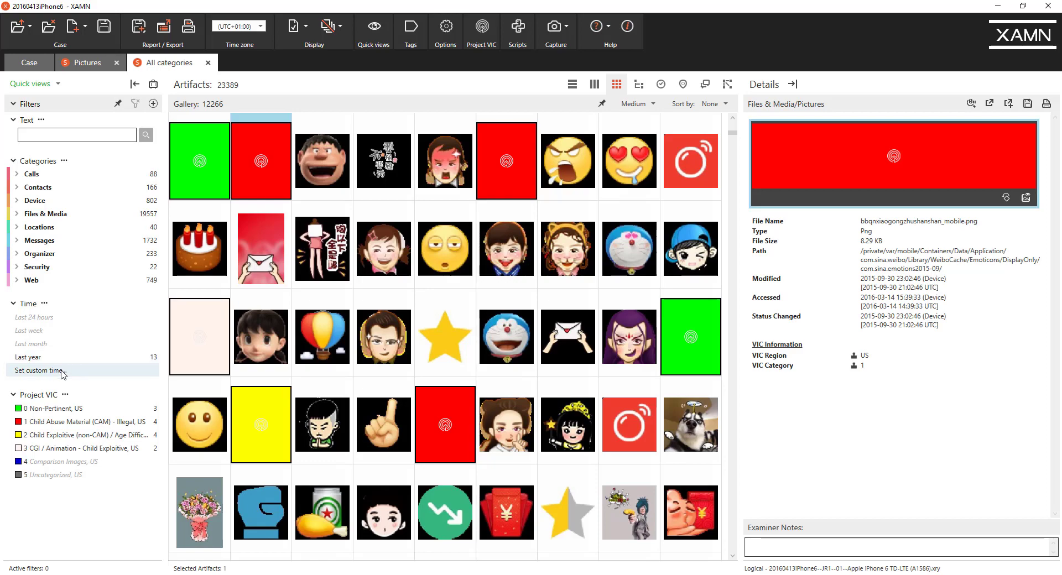
left_click(61, 371)
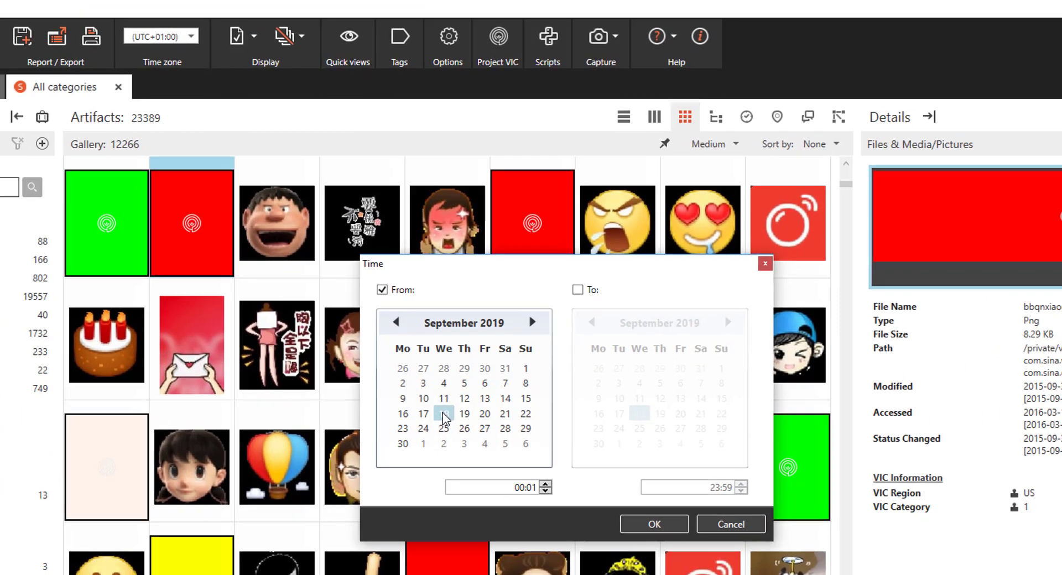
left_click(579, 290)
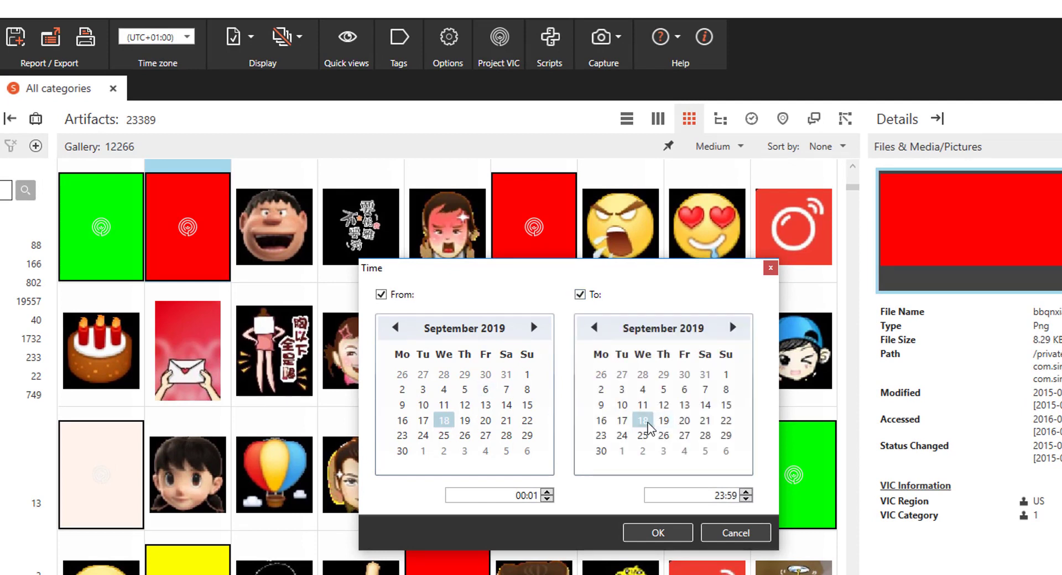
left_click(670, 534)
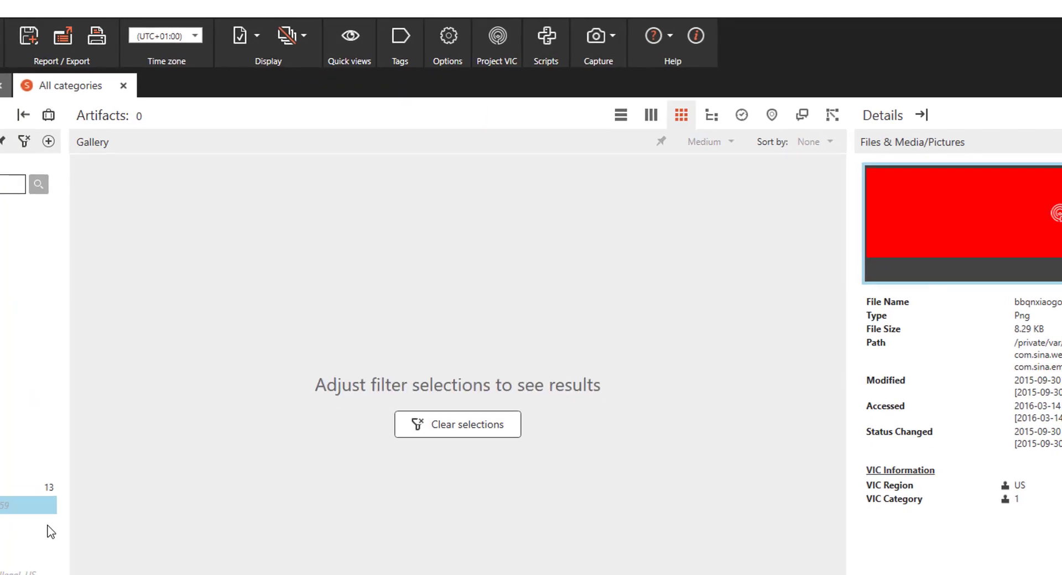
Step: Clear the filter selections and open the 42-message Kik conversation in the chat view
left_click(458, 425)
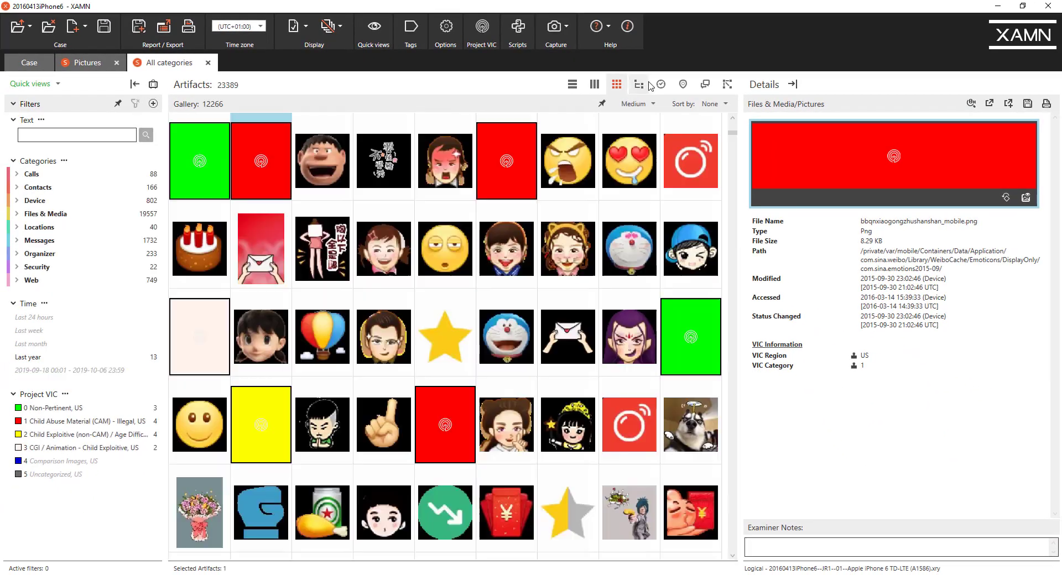
left_click(704, 84)
left_click(264, 191)
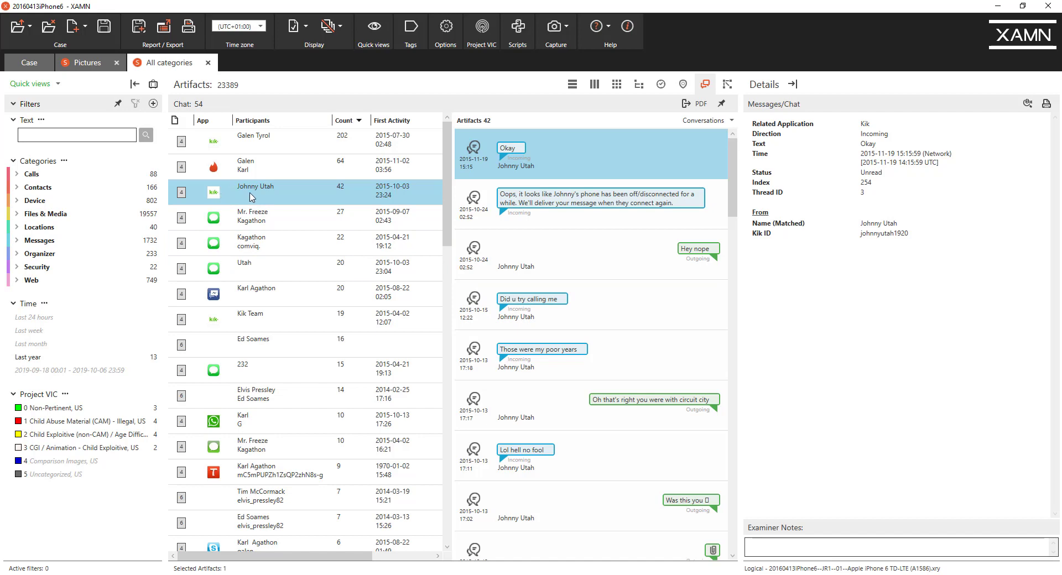
Step: Select the outgoing "Hey nope" message and look through the source exhibit numbers in the chat list
left_click(632, 225)
left_click(626, 260)
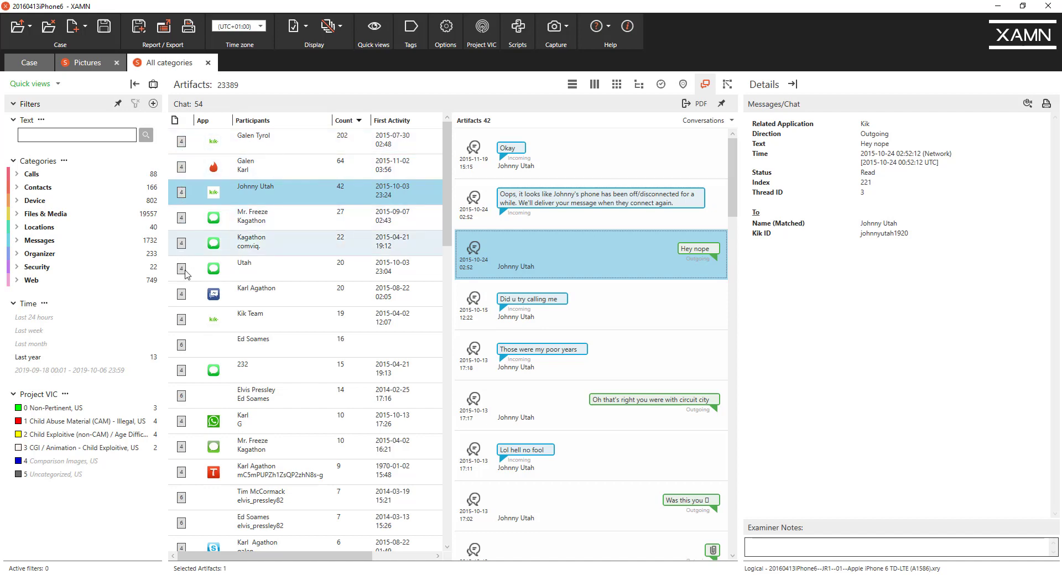
scroll(191, 373, "down", 3)
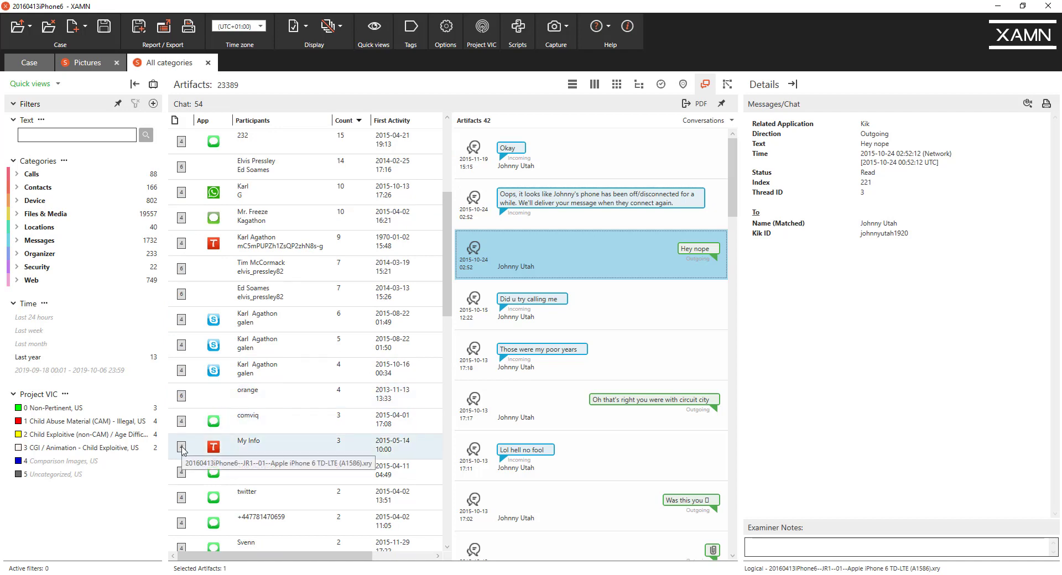
Step: Review the numbered exhibits in the case contents with the exhibit list enlarged, and return to the chat view
left_click(32, 68)
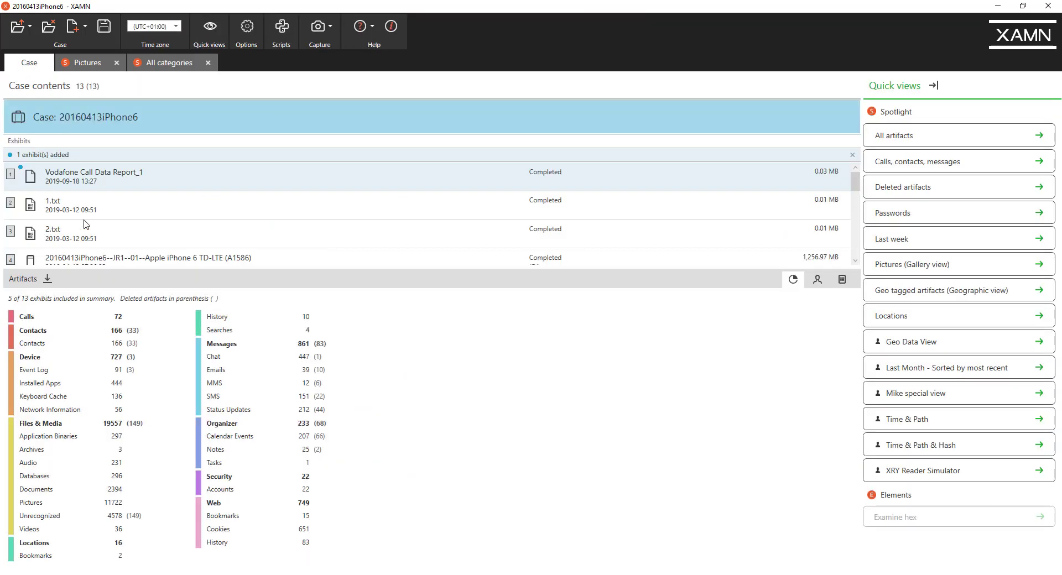
left_click_drag(119, 278, 135, 310)
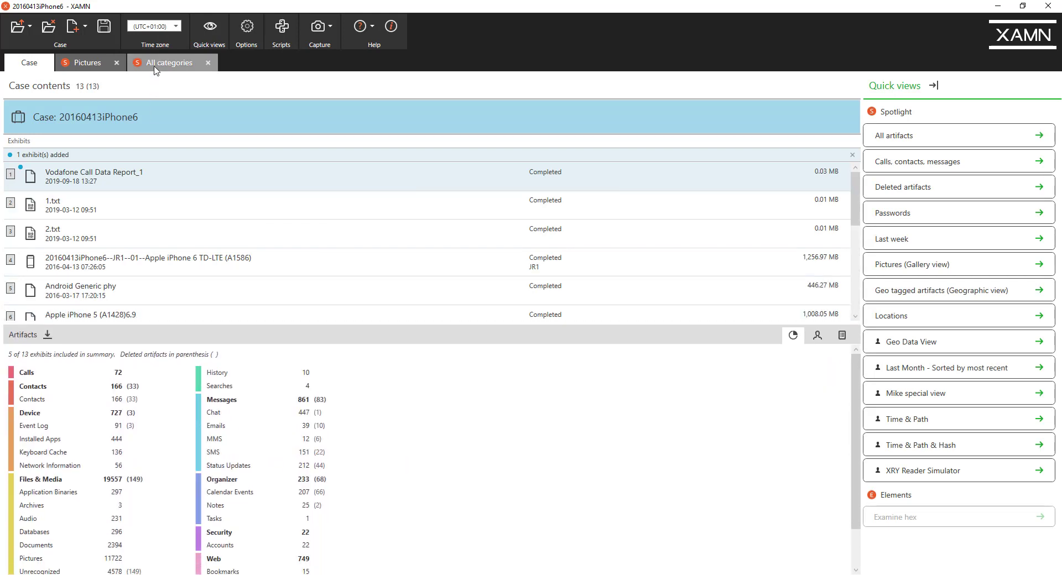
left_click(156, 67)
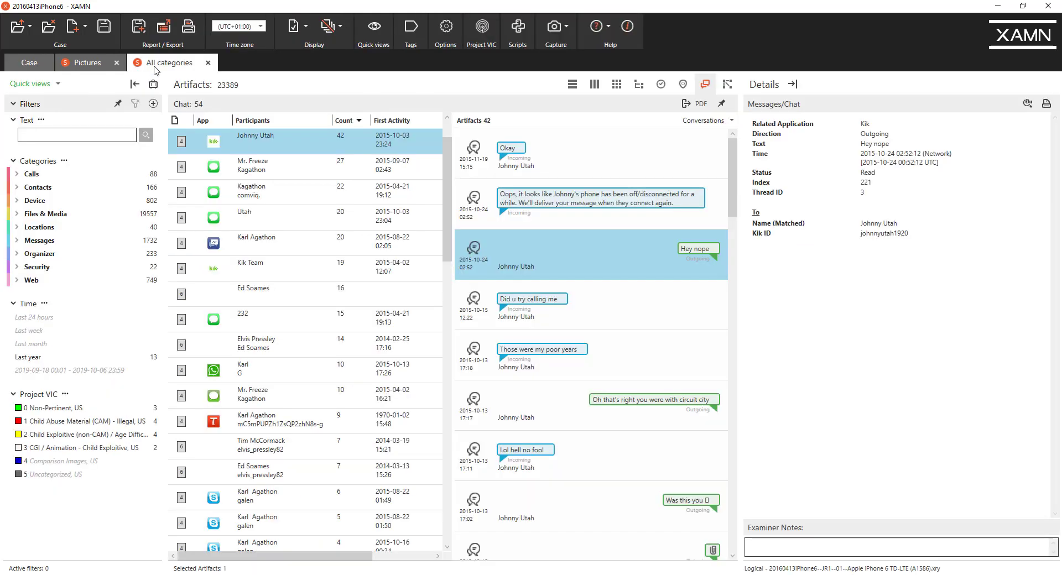
Step: Export the selected 42-artifact Kik chat as a PDF report named 20160413iPhone6 on the desktop, replacing the existing export
left_click(696, 109)
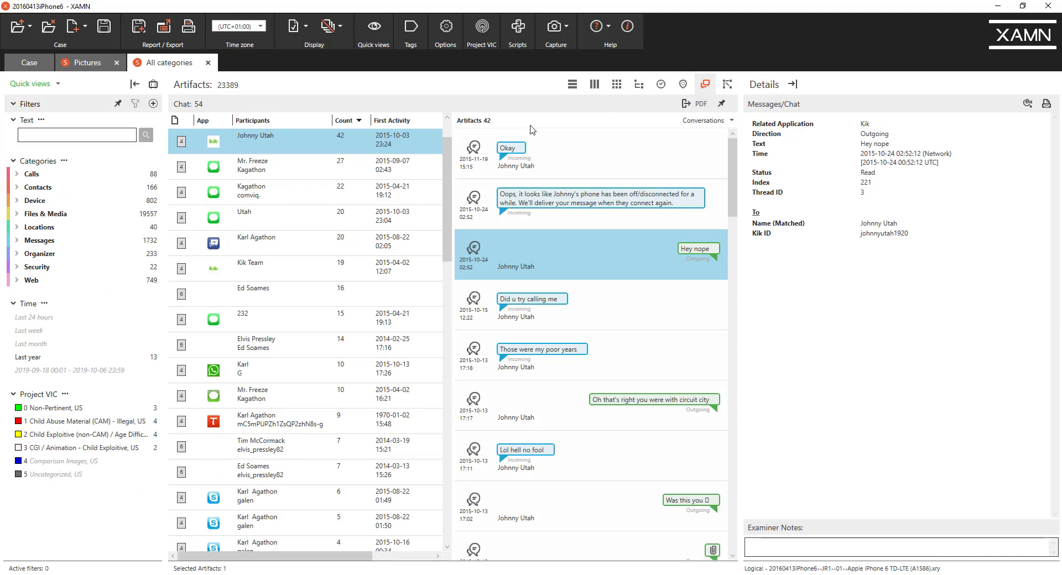
left_click(696, 109)
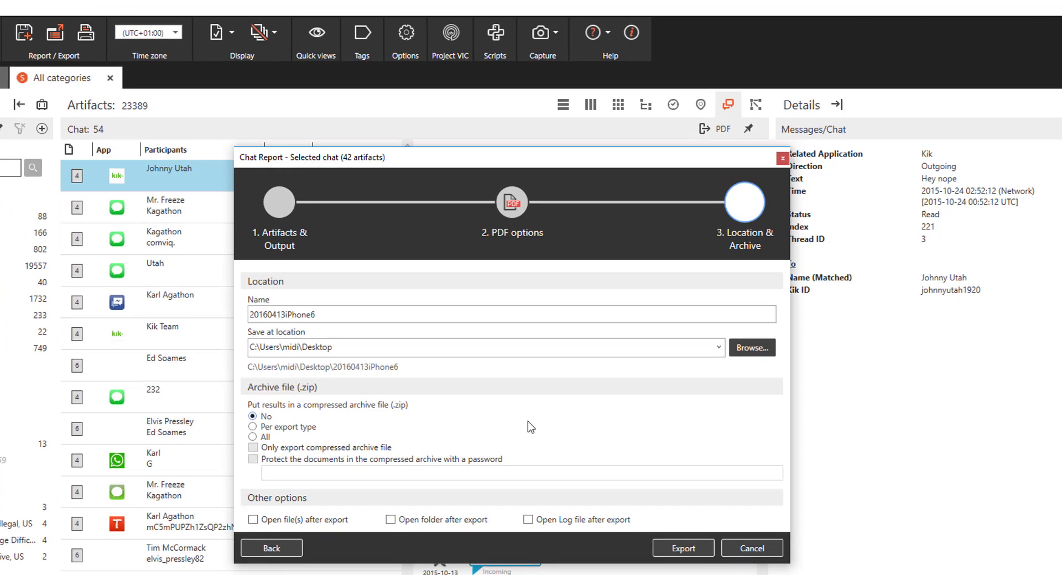
left_click(684, 549)
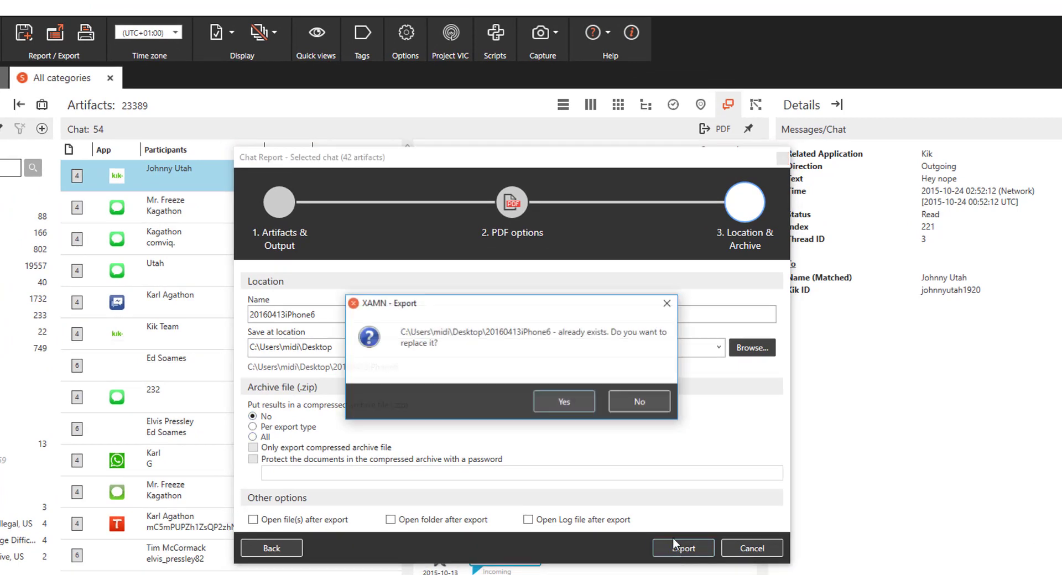
left_click(582, 407)
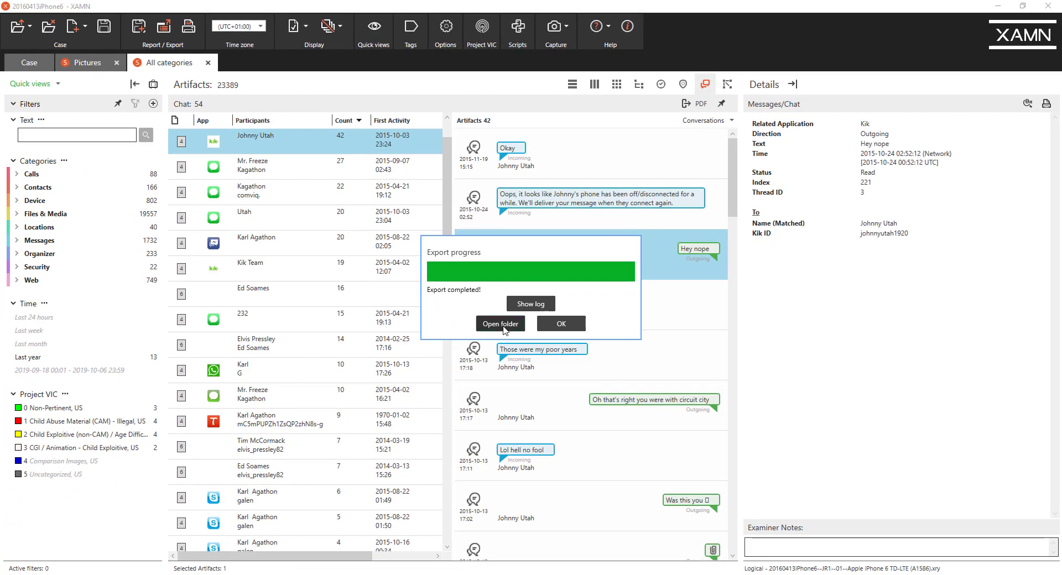
Step: Open the export folder and the PDF chat report inside its Pdf folder
left_click(503, 327)
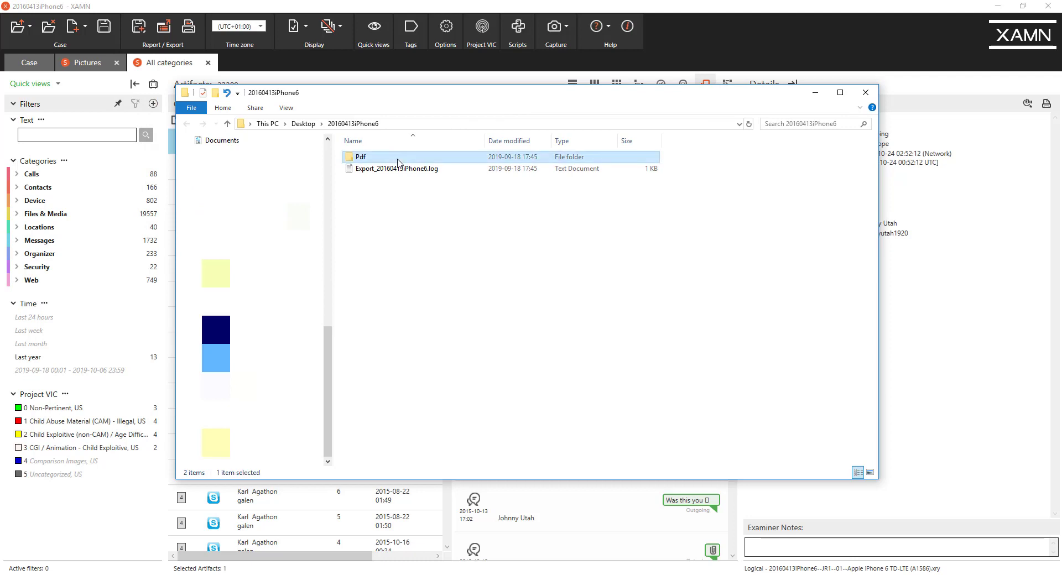
double_click(387, 157)
double_click(387, 158)
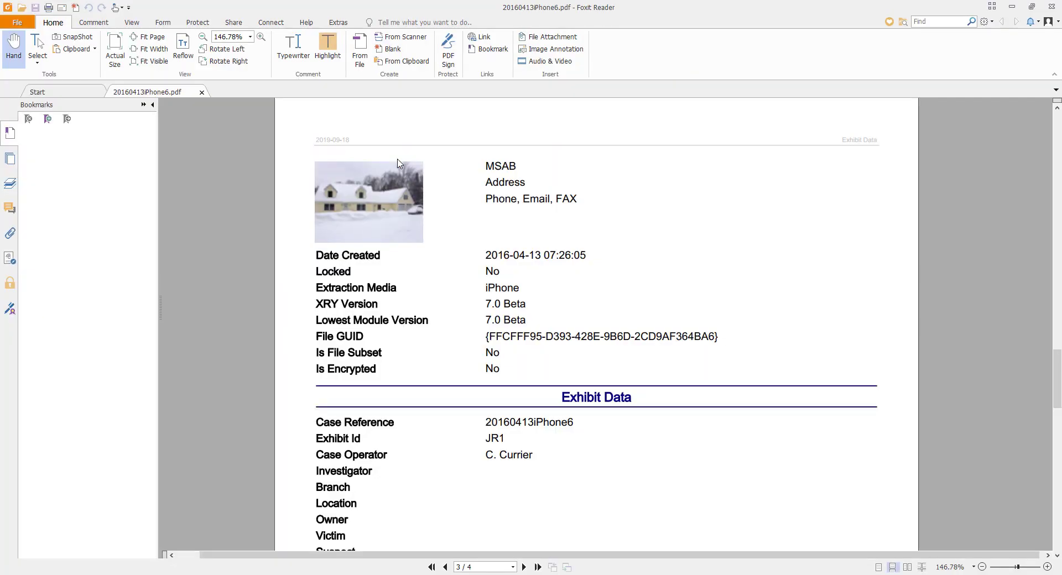
Step: Examine how the active chat view is reproduced on the report's Chat page, and close the report and its folder
scroll(697, 332, "down", 10)
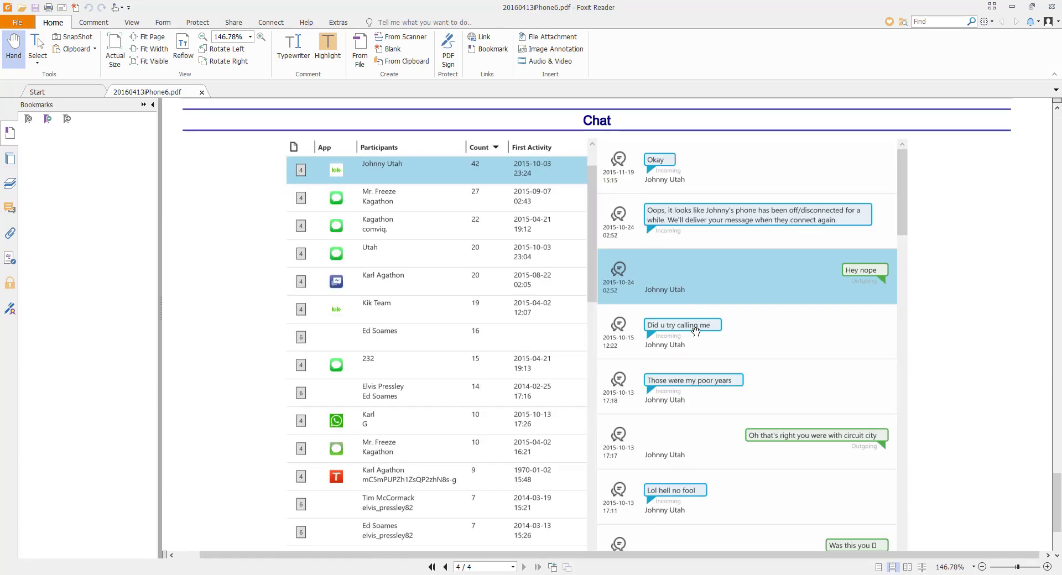
scroll(695, 331, "down", 5)
scroll(696, 332, "up", 1)
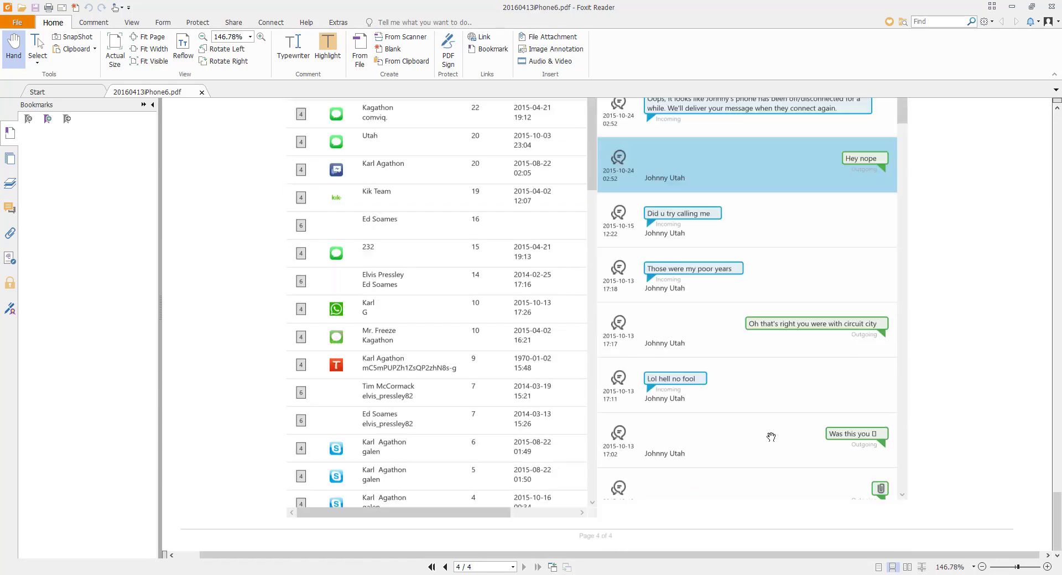
scroll(697, 416, "down", 1)
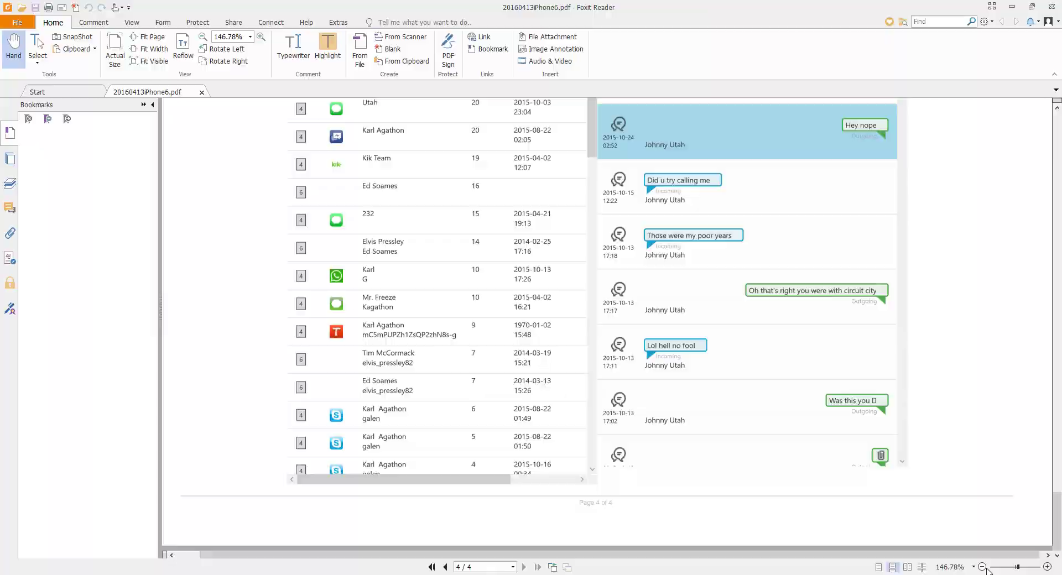
key("alt+F4")
left_click(866, 94)
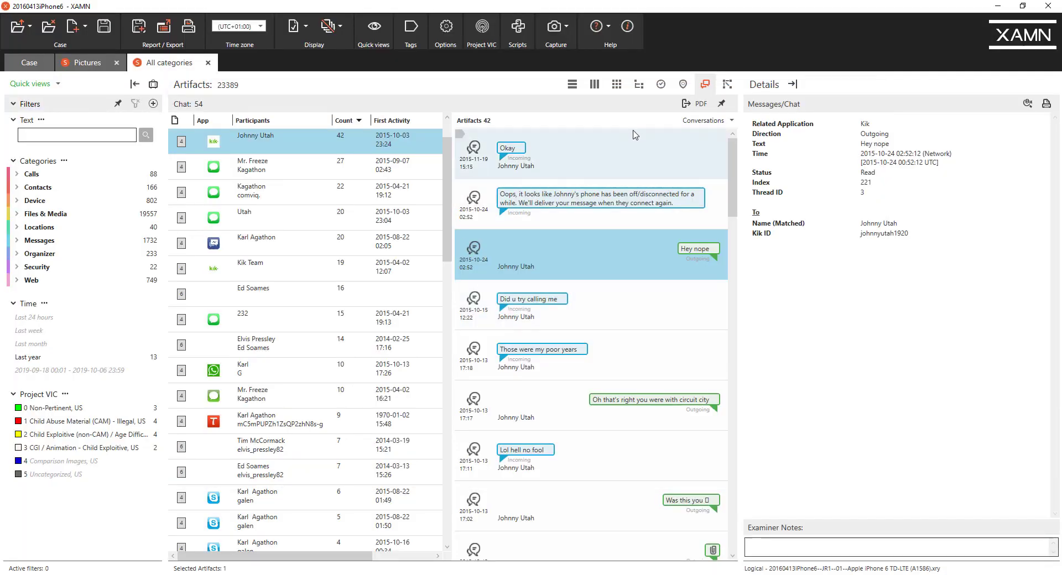
Step: Review the page layouts in the PDF options of the Report / Export wizard for the selected artifact, and cancel the export
left_click(165, 28)
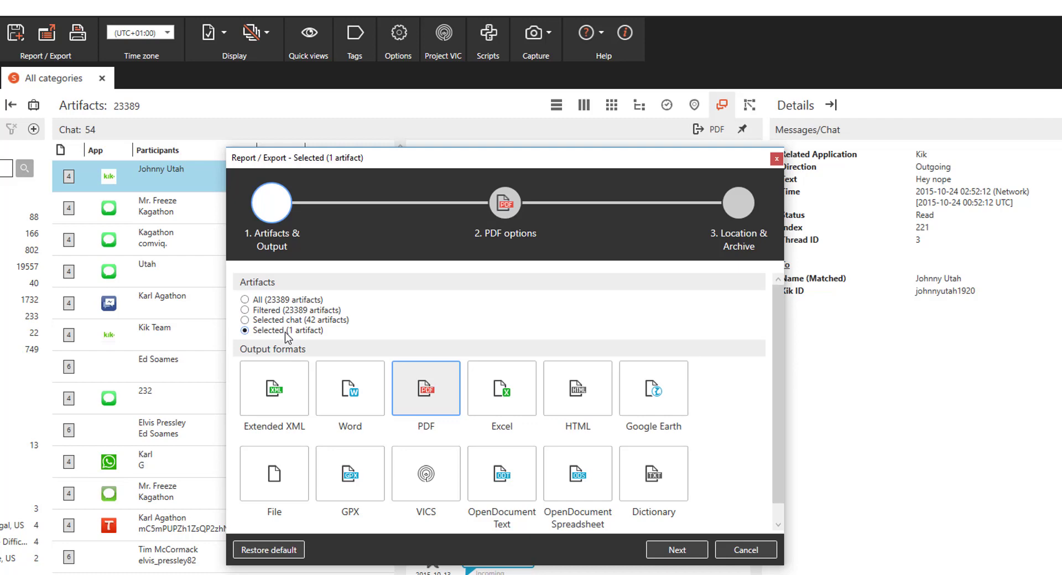
left_click(505, 212)
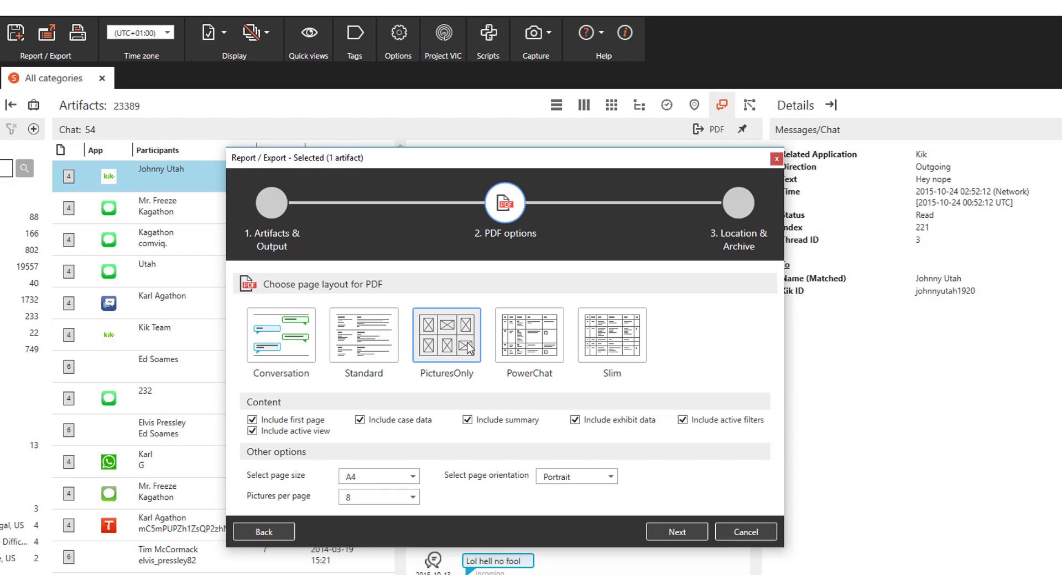
left_click(745, 532)
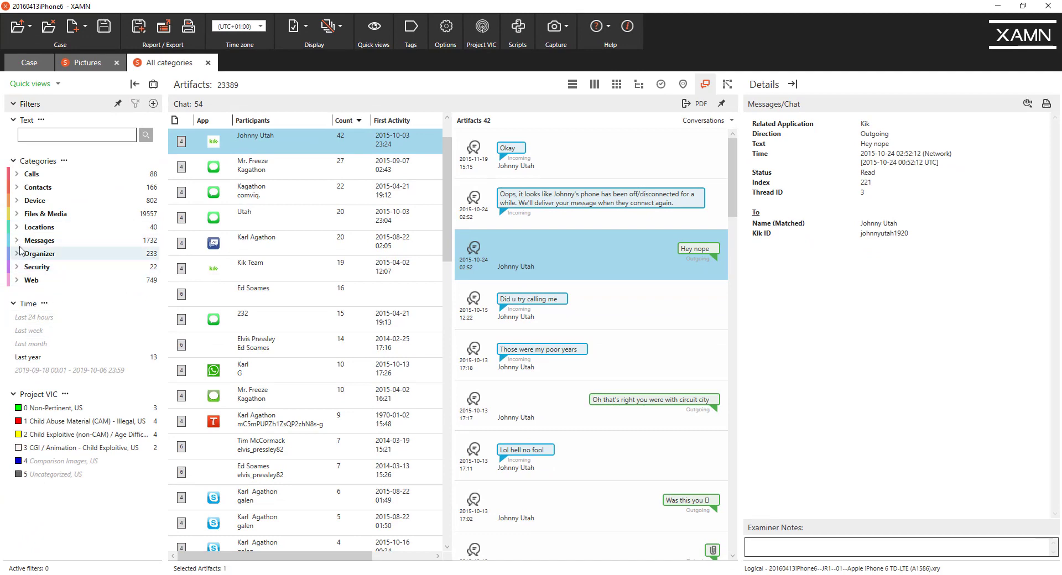
Step: Filter the artifacts to Pictures and show them in the gallery view
left_click(41, 294)
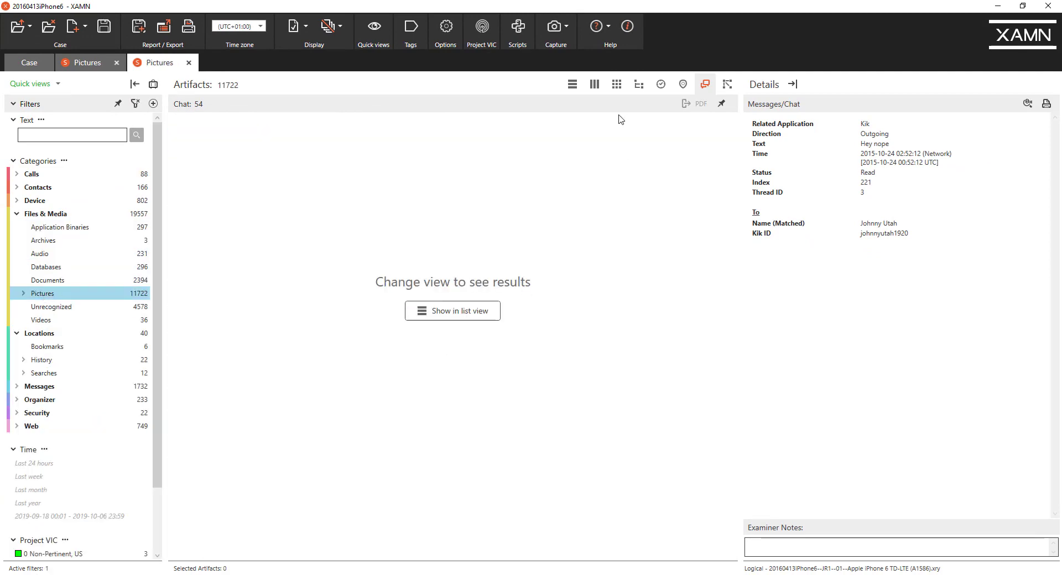
left_click(616, 84)
Step: Select the nine pictures in the first row of the gallery
left_click(190, 176)
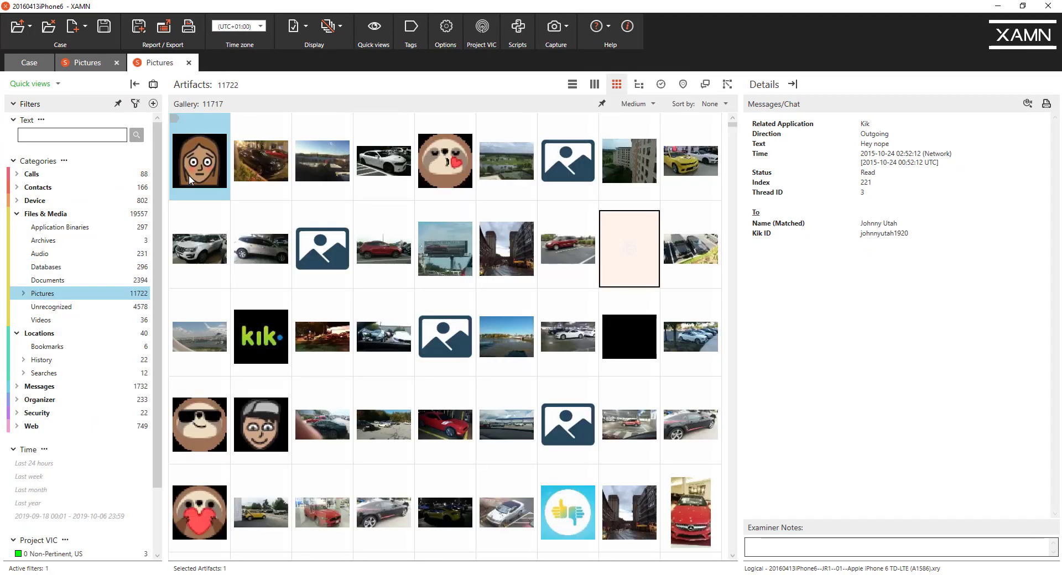
key("shift+Right")
key("shift+Right")
key("shift+Right")
key("shift+Right")
key("shift+Right")
key("shift+Right")
key("shift+Right")
key("shift+Right")
key("shift+Right")
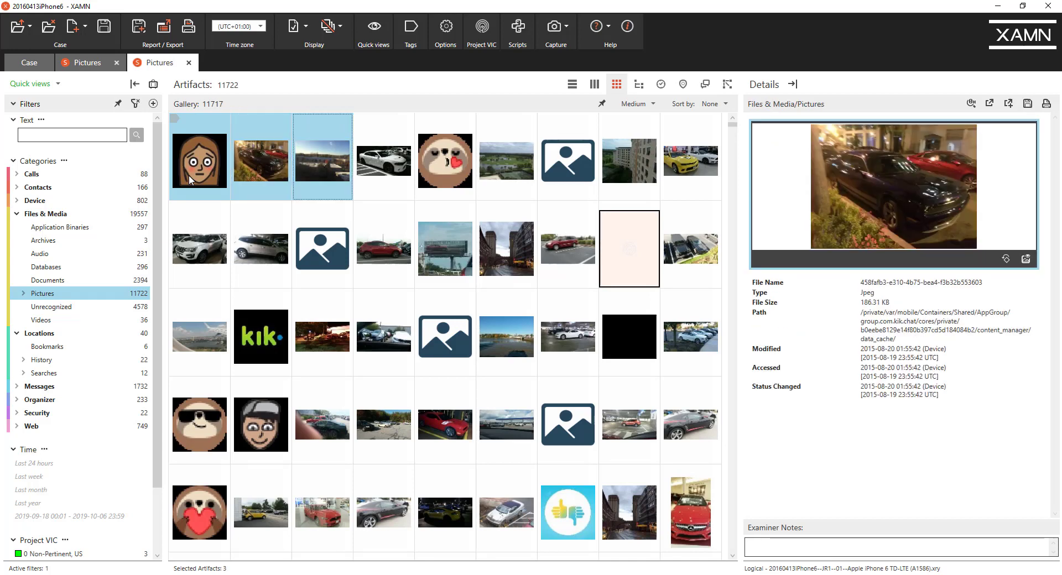
key("shift+Left")
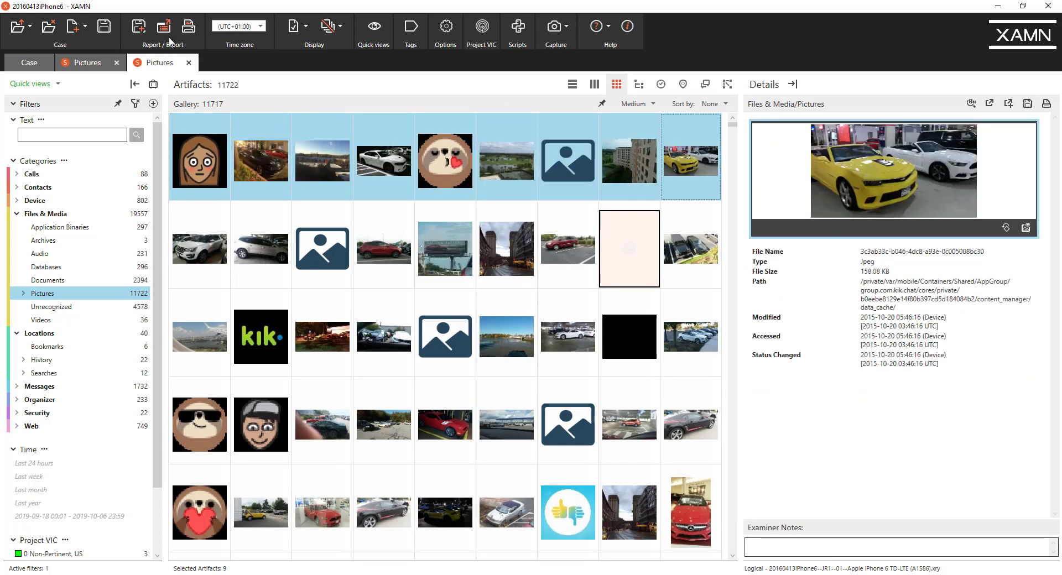
Step: Export the nine selected pictures as a PicturesOnly PDF, 9 per page, zipping all results and opening the files, folder and log after export
left_click(166, 33)
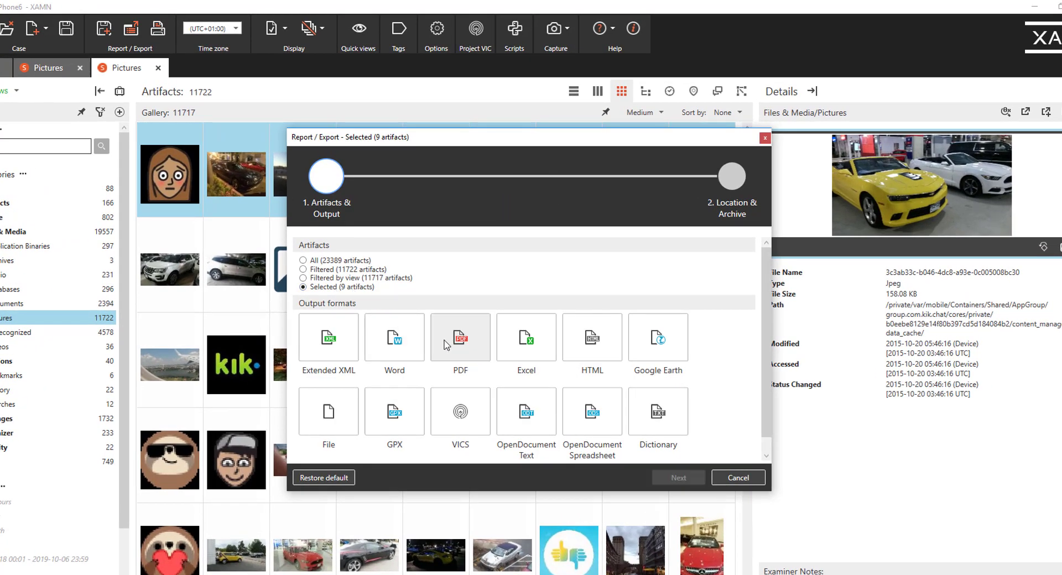
left_click(678, 478)
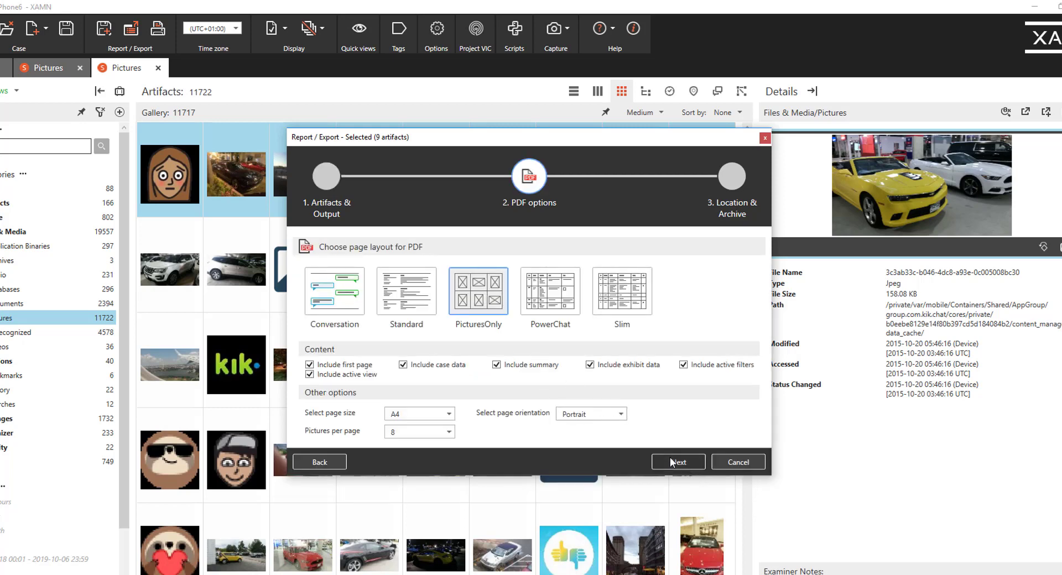
left_click(449, 433)
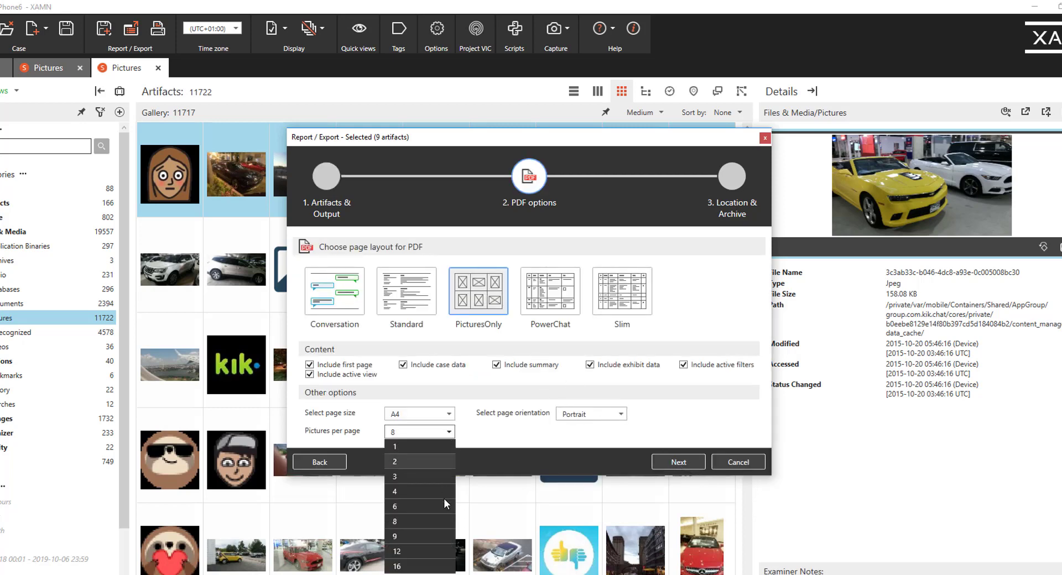
left_click(437, 536)
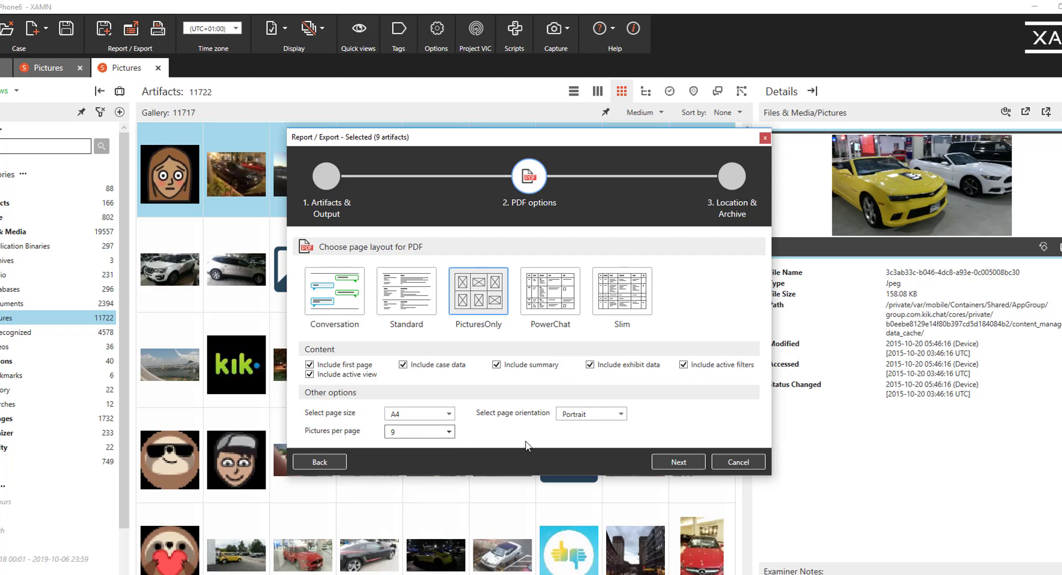
left_click(675, 462)
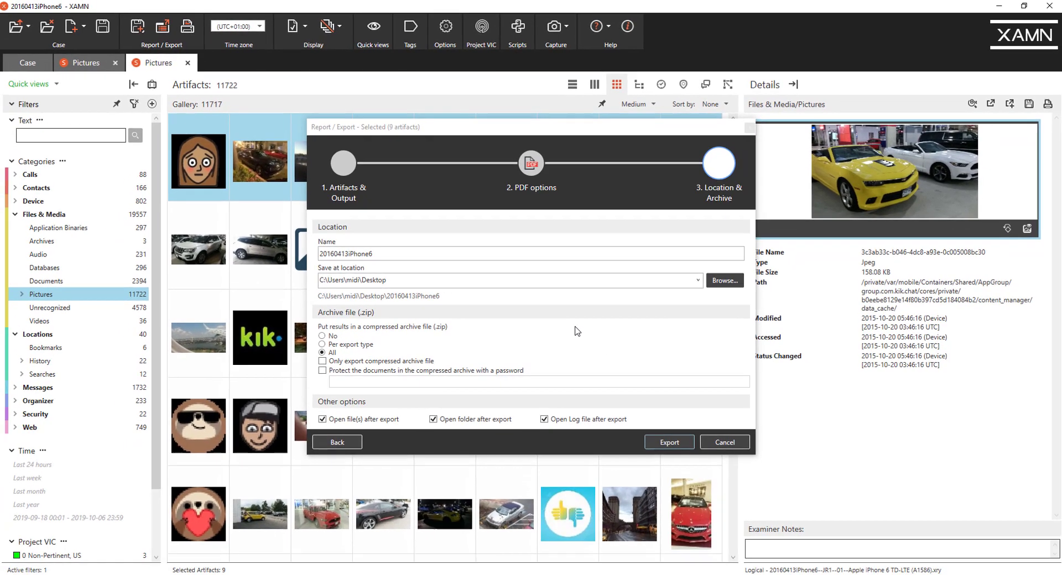
left_click(678, 477)
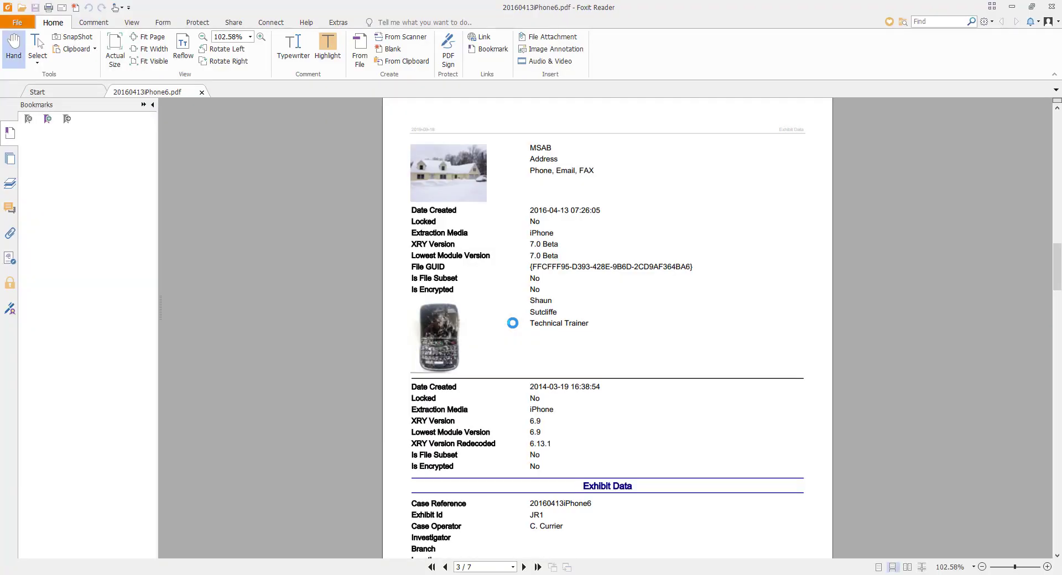
Step: Examine the Gallery page and the picture grid page in the exported report, and close the report and its folder
scroll(513, 326, "down", 10)
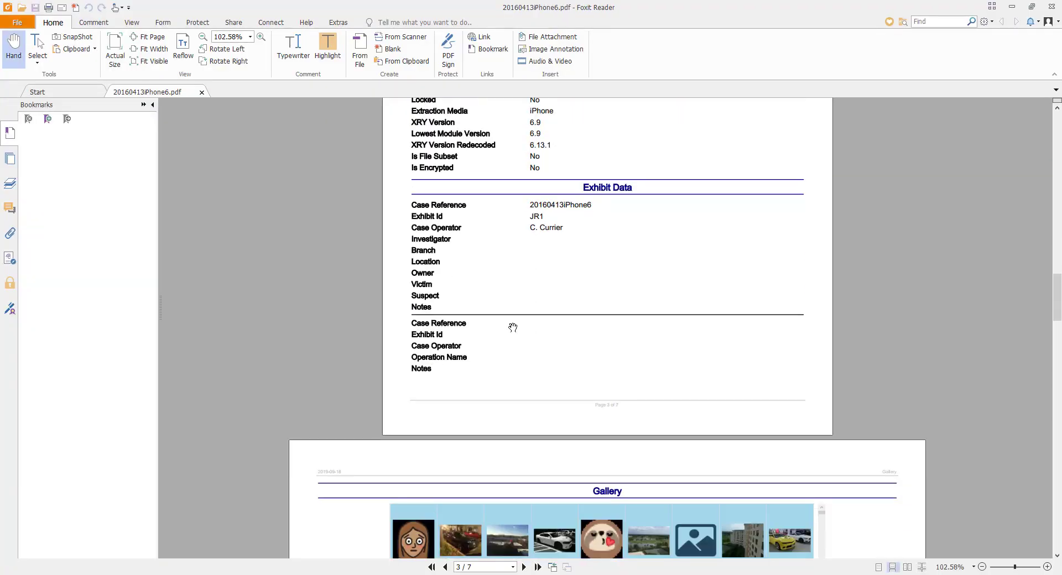
scroll(513, 328, "down", 10)
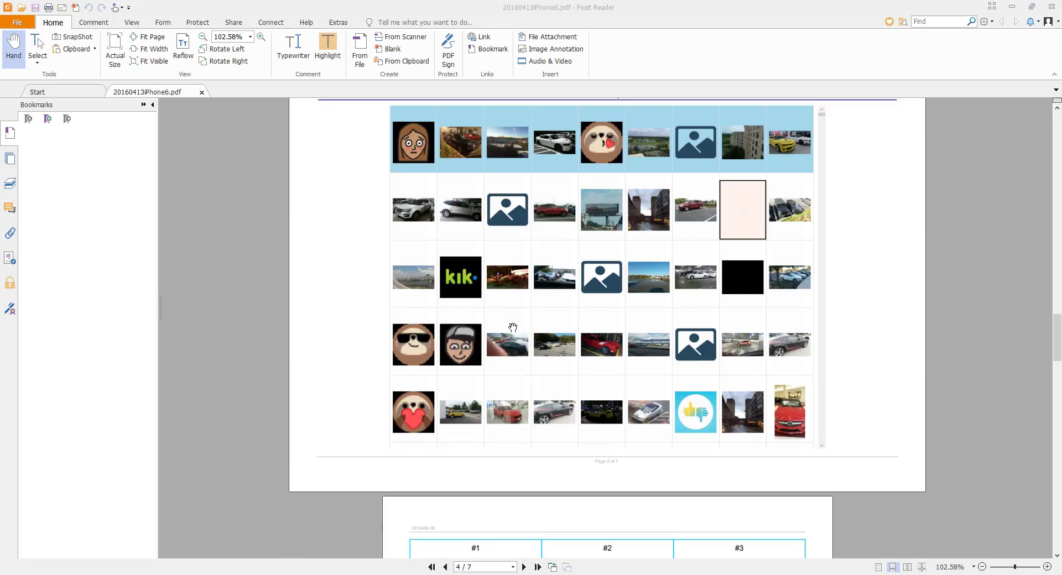
scroll(513, 327, "up", 1)
scroll(512, 328, "down", 10)
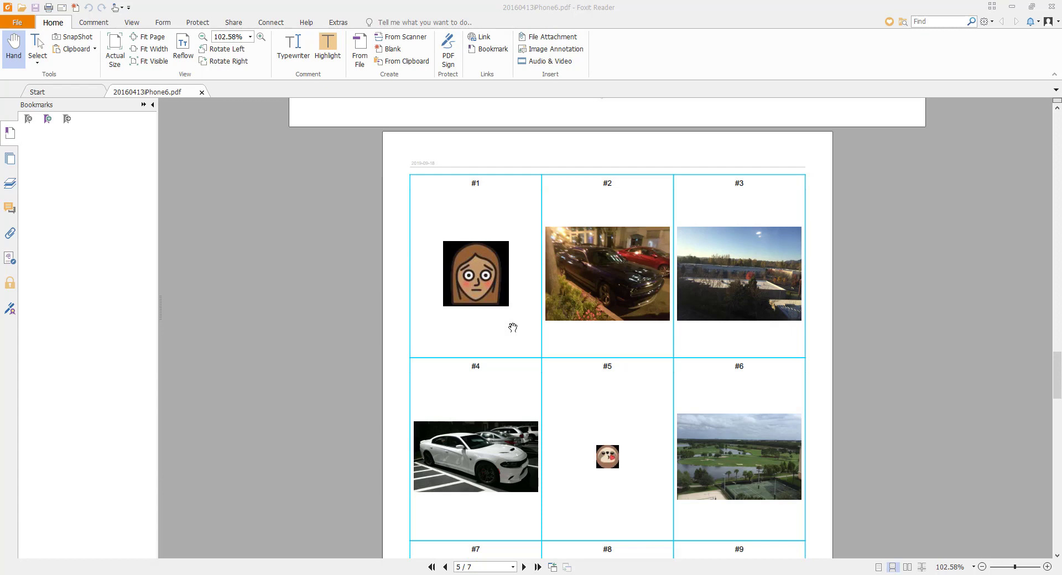
scroll(512, 327, "down", 4)
scroll(513, 328, "up", 12)
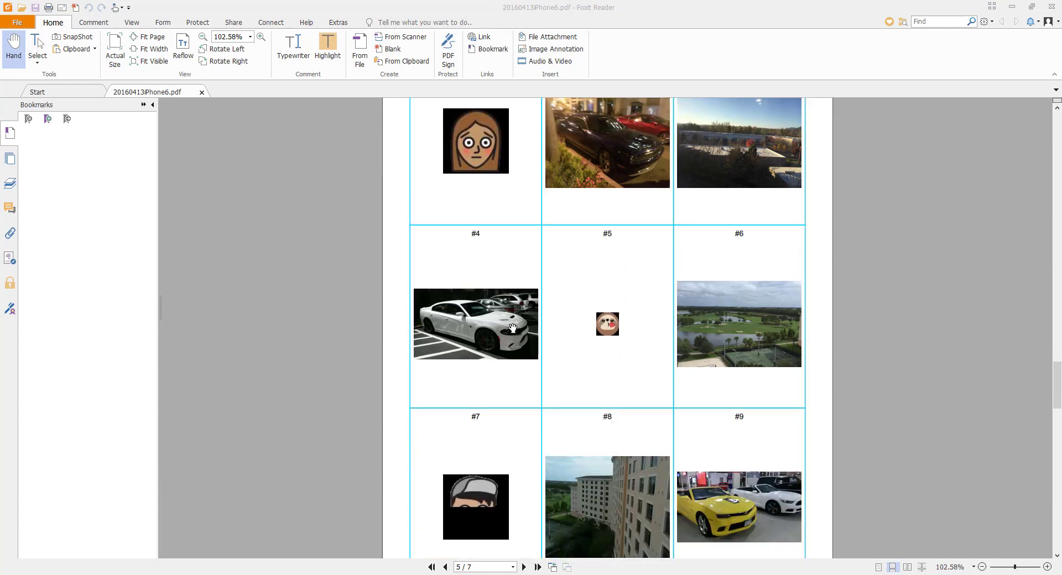
scroll(513, 327, "up", 20)
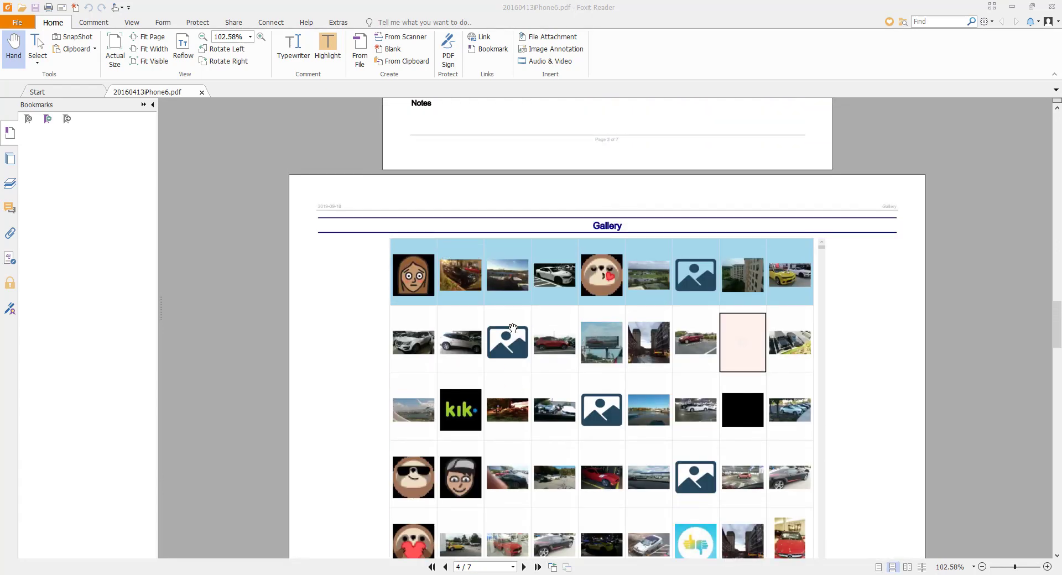
left_click(1051, 7)
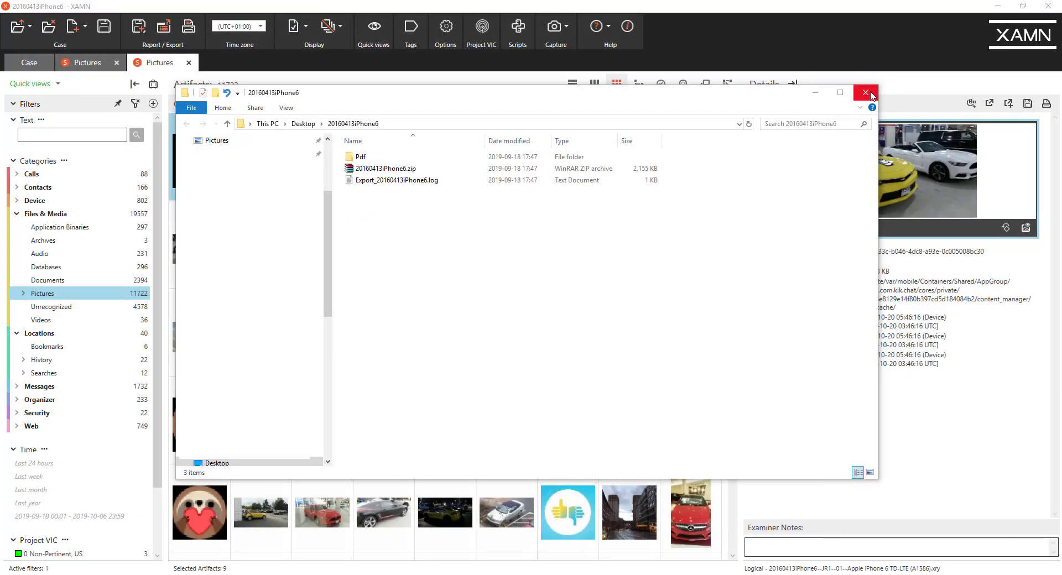
left_click(870, 95)
left_click(589, 329)
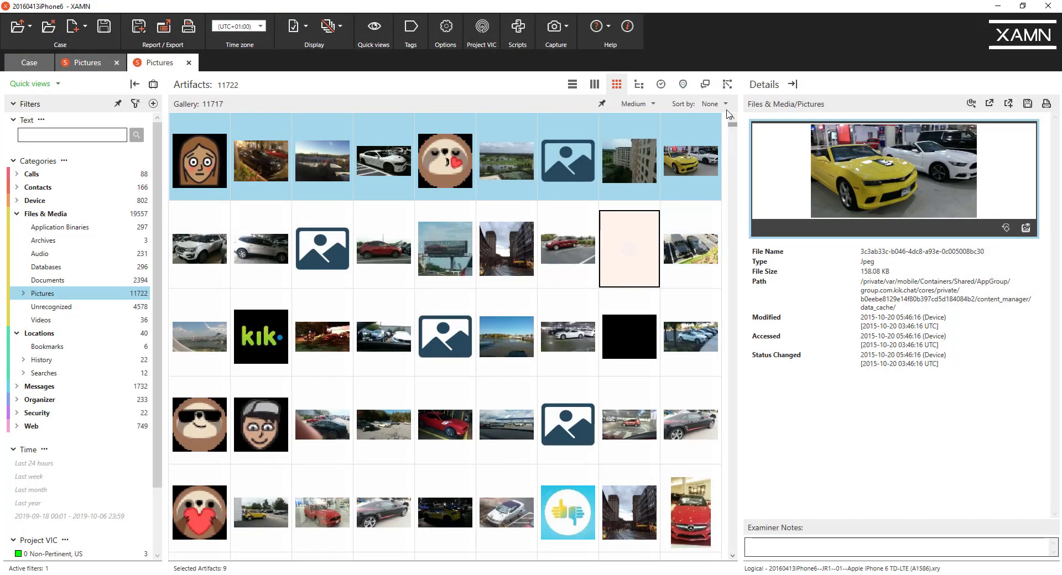
Step: Show the artifacts of all categories on the geographic map and select the picture marker in the northeastern United States
left_click(566, 28)
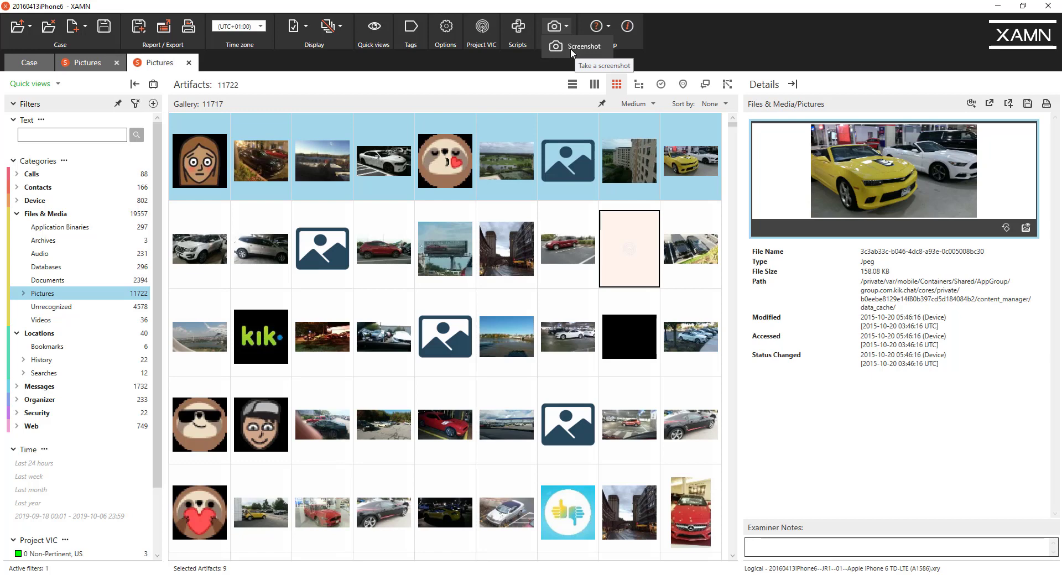
left_click(684, 85)
left_click(684, 86)
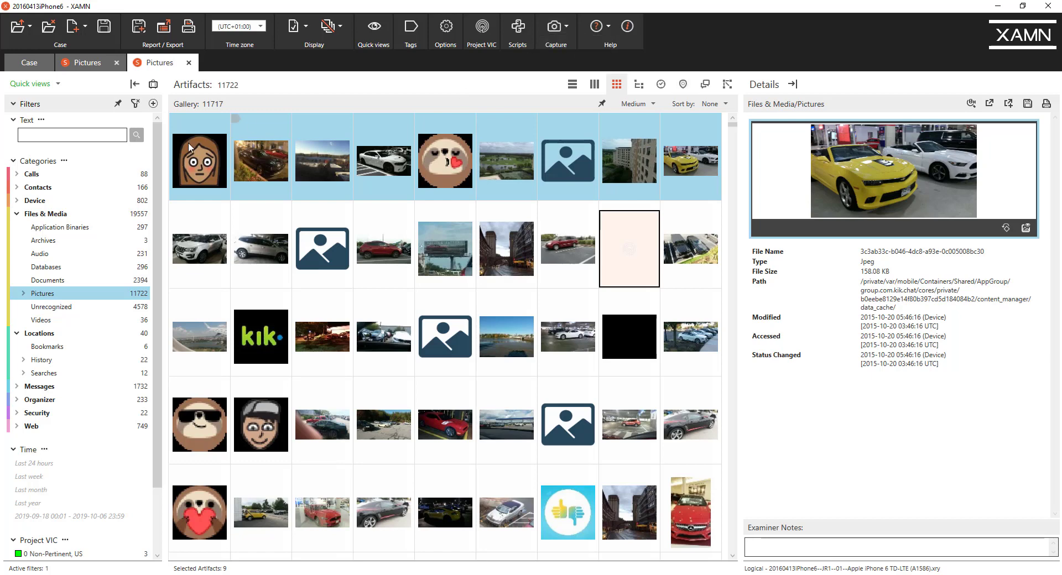
left_click(685, 85)
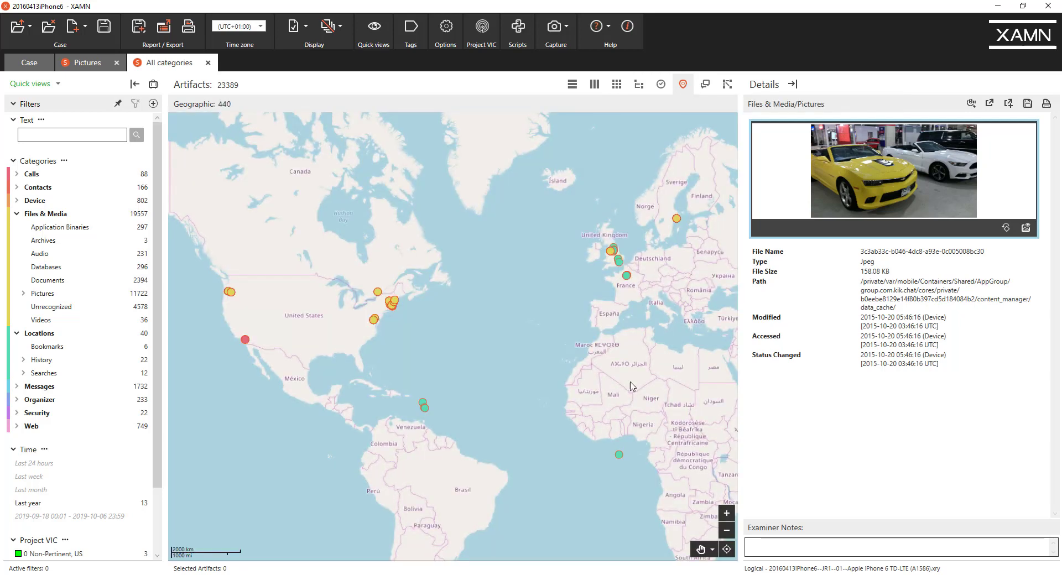
left_click(395, 302)
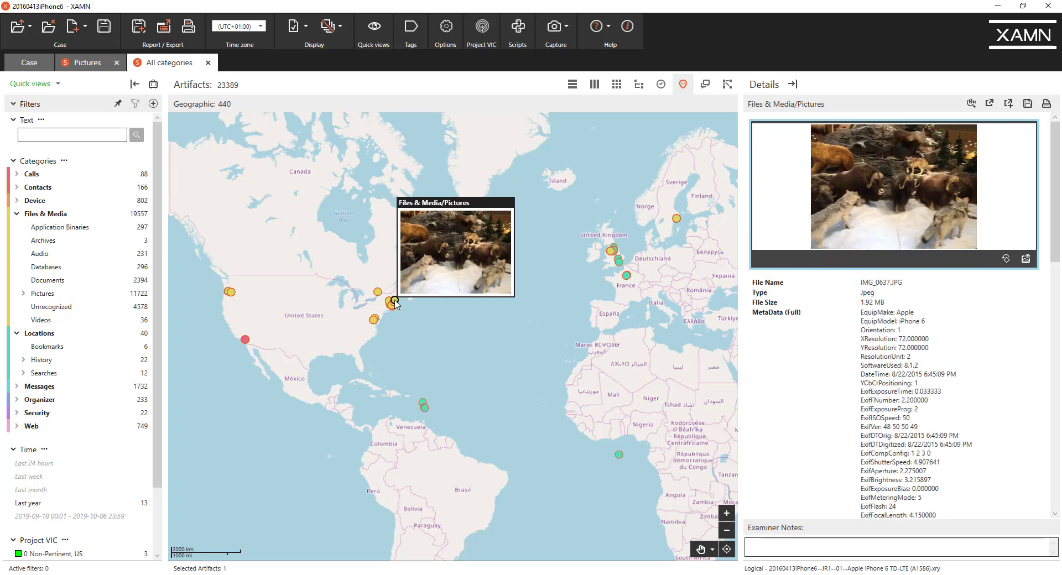
Step: Capture a screenshot of a custom area covering most of the map
left_click(558, 29)
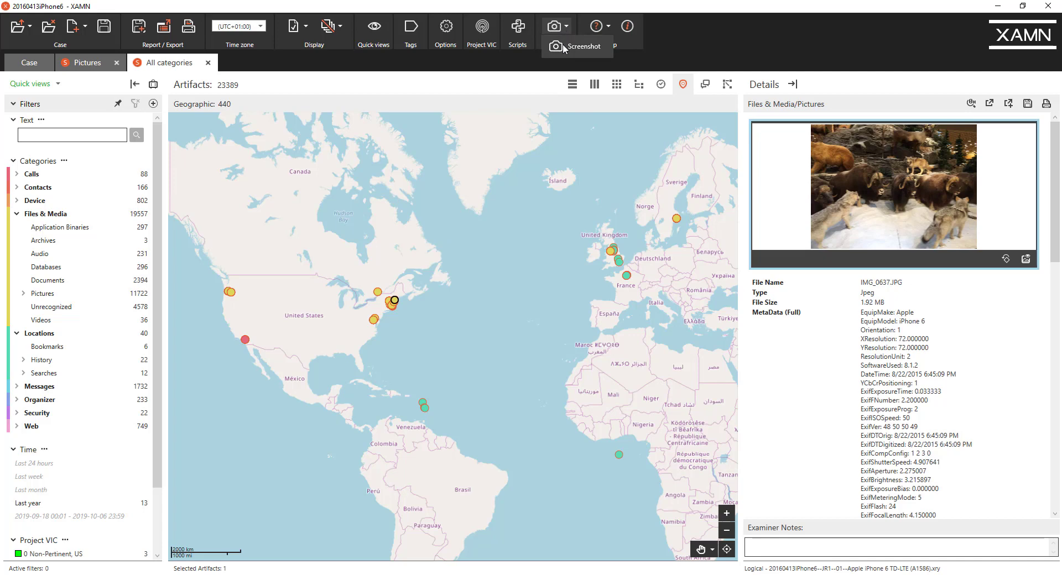
left_click(563, 48)
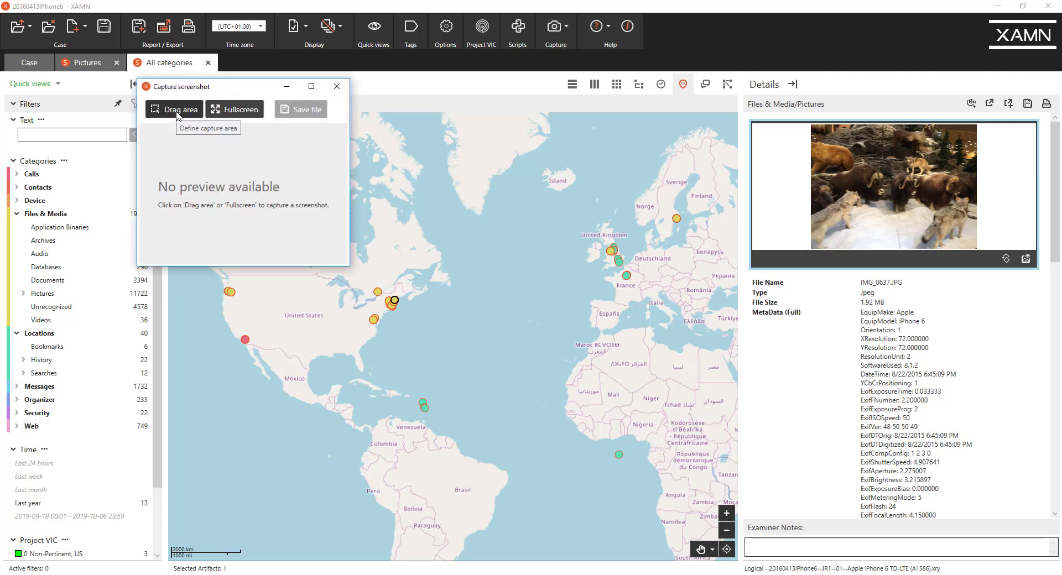
left_click(178, 110)
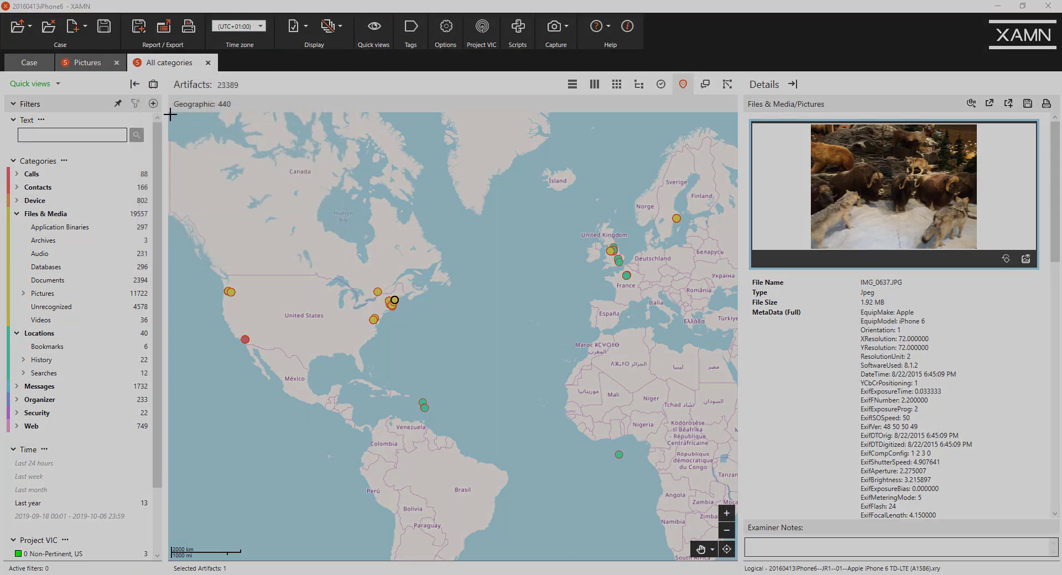
left_click_drag(170, 121, 737, 474)
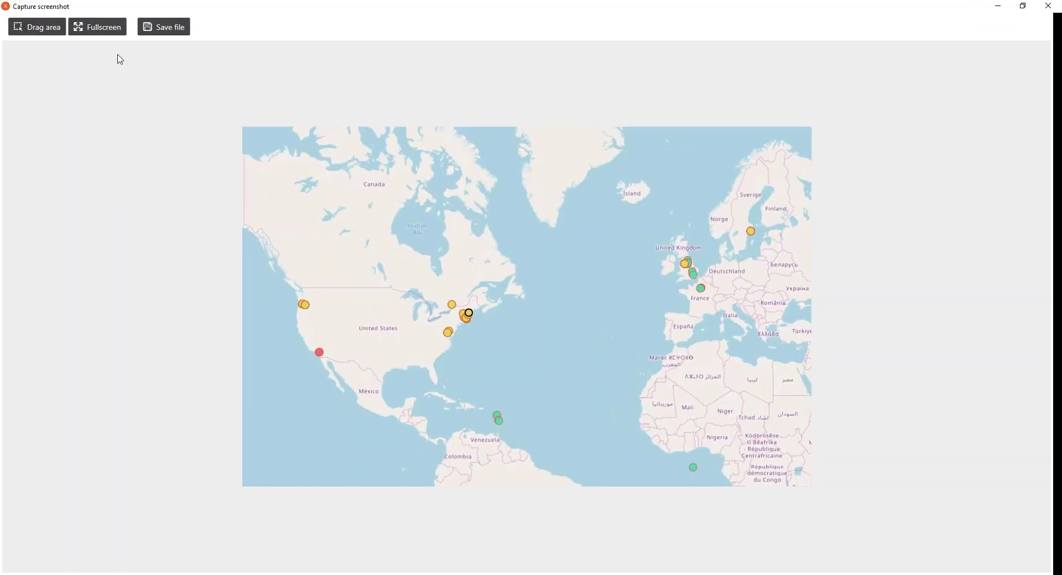
Step: Capture a full-screen screenshot instead, cancel saving it and close the capture window without keeping the image
left_click(104, 31)
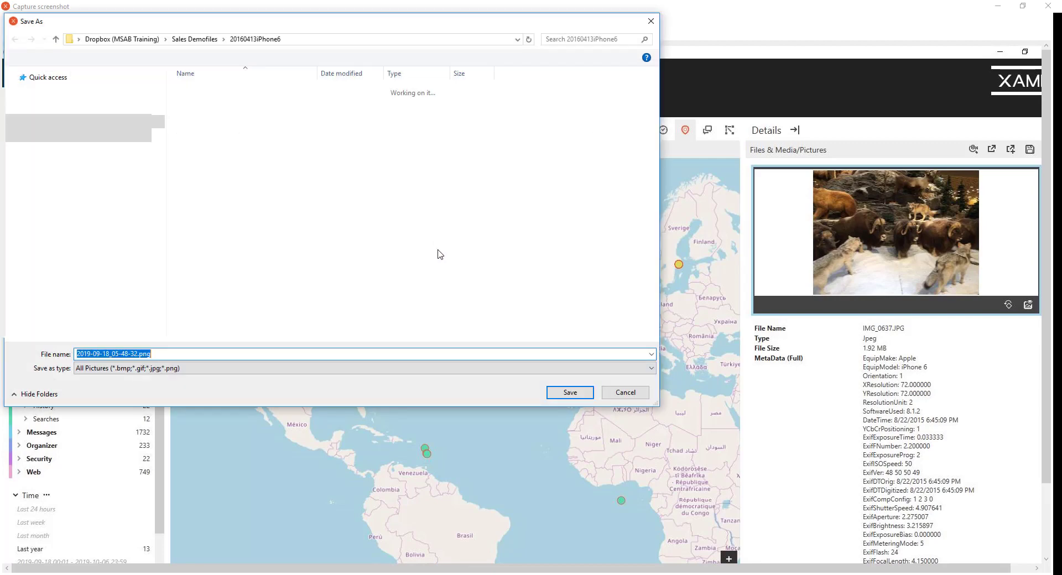
left_click(624, 393)
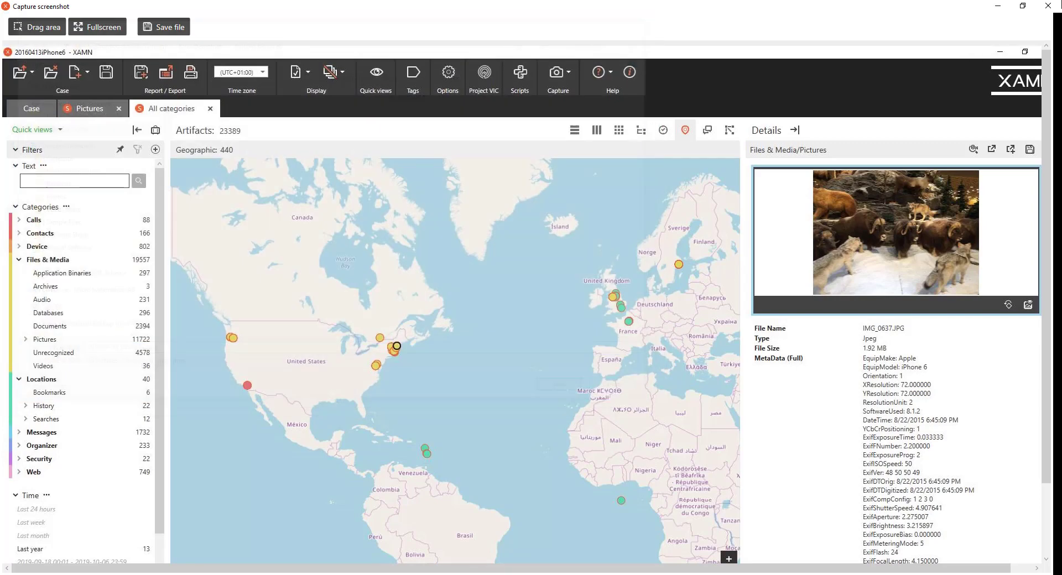
left_click(1048, 6)
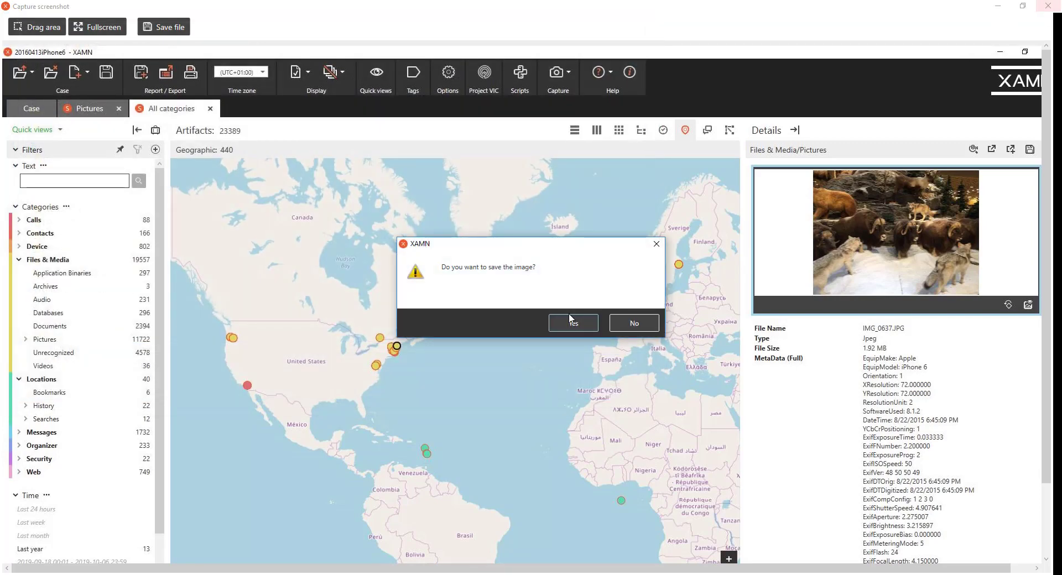
left_click(627, 330)
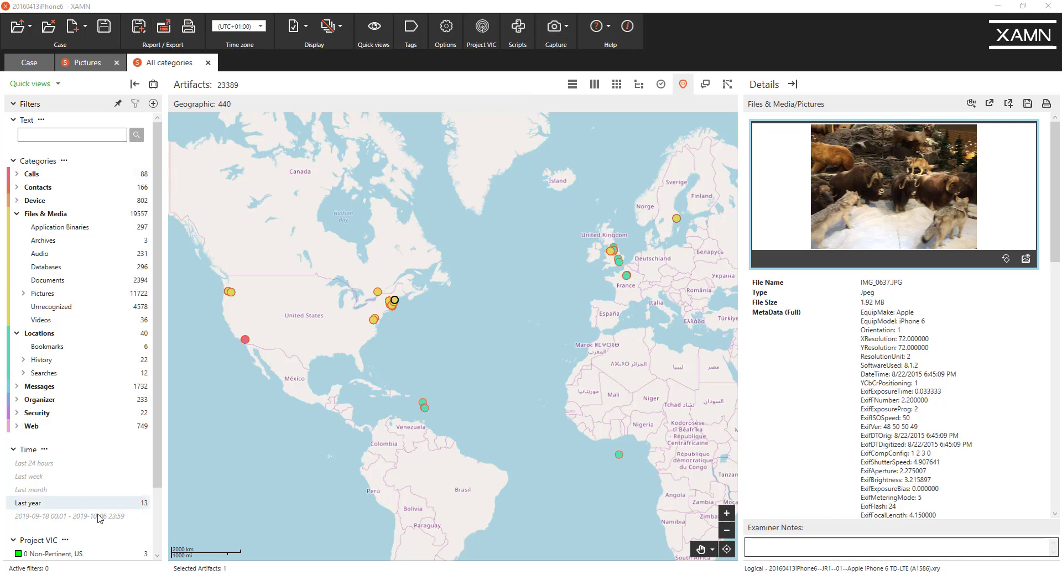
Step: Remove the Project VIC filter from the filters
scroll(100, 486, "down", 3)
scroll(99, 459, "up", 3)
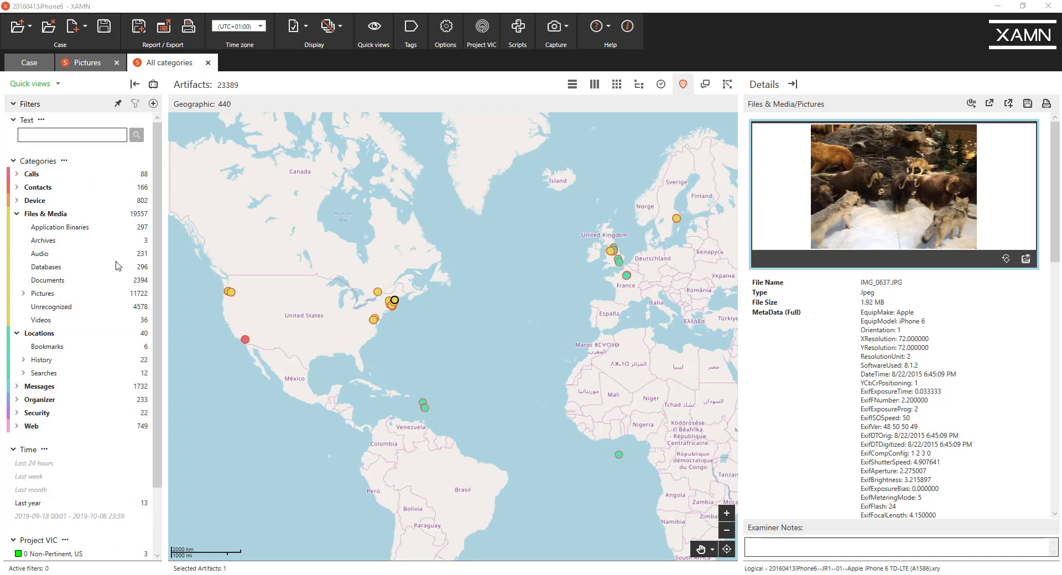
scroll(80, 459, "down", 3)
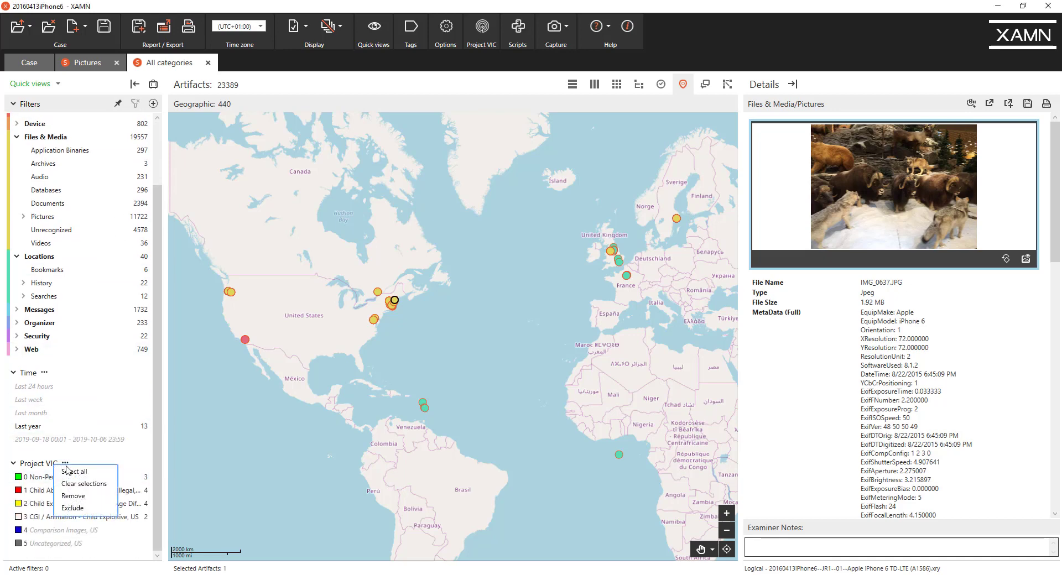
left_click(83, 494)
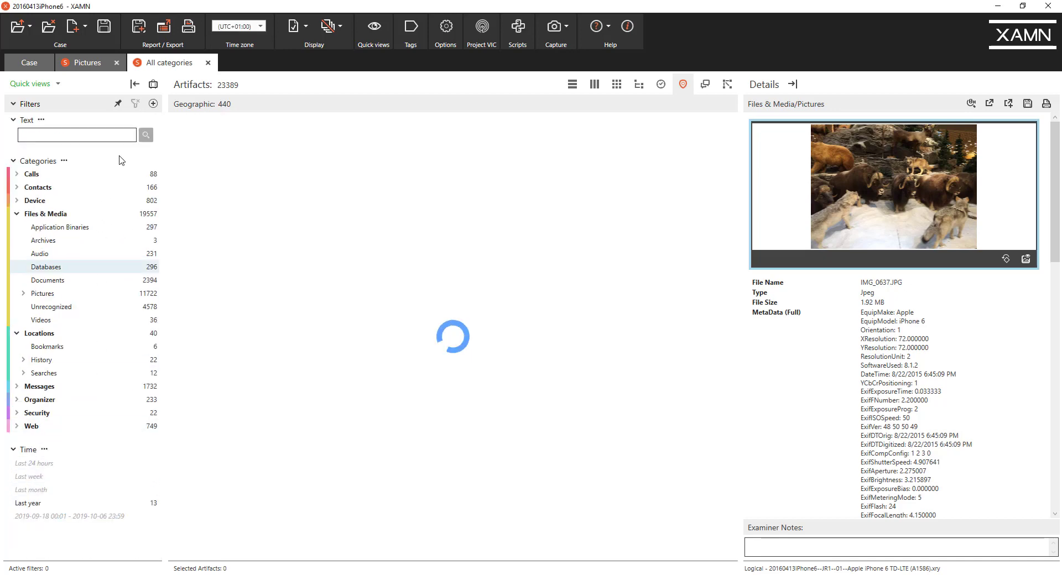
Step: Add a Tags filter to the filters
left_click(153, 103)
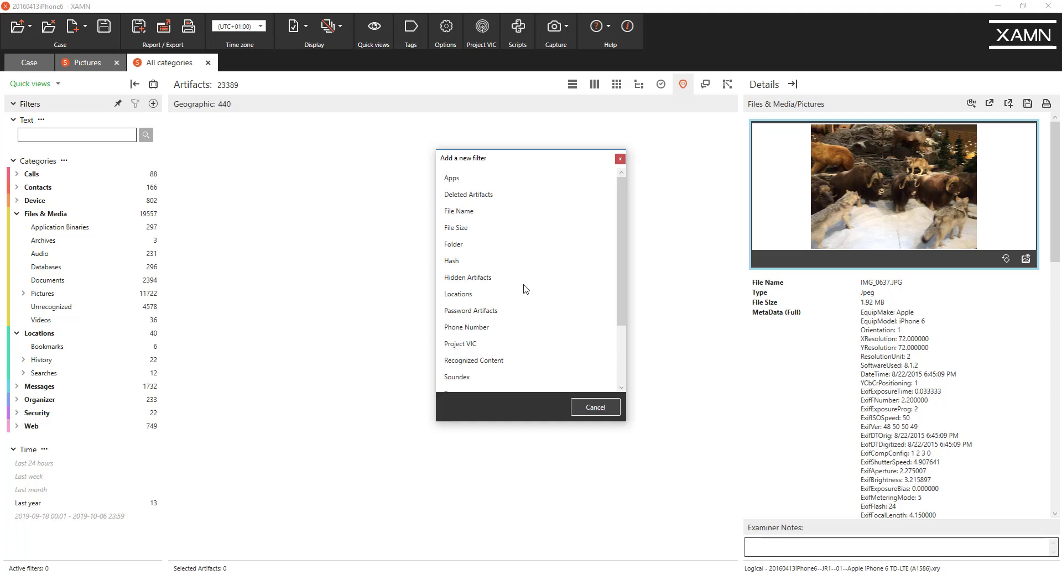
scroll(523, 289, "down", 3)
left_click(478, 313)
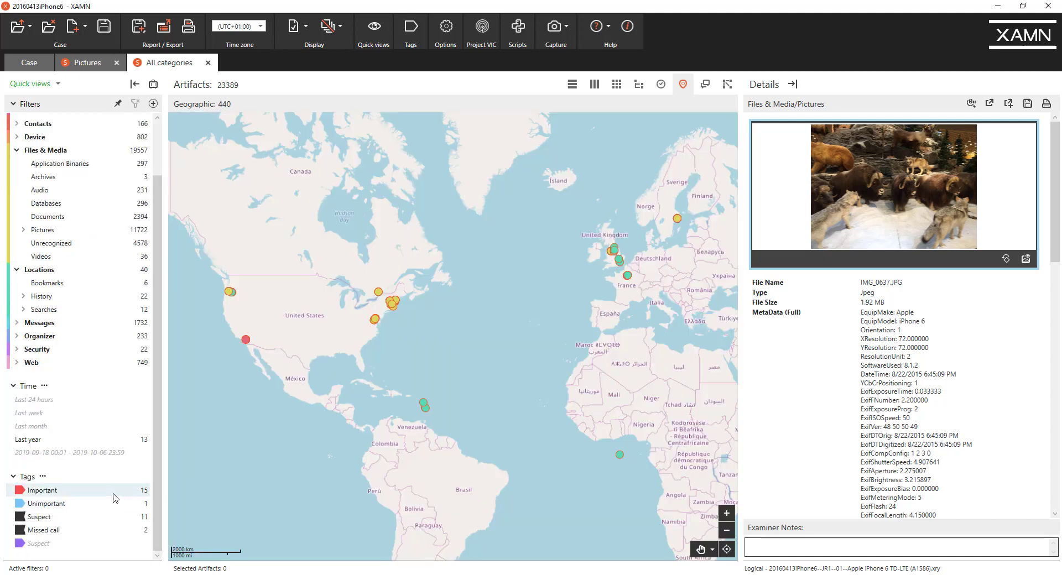
Step: Show the artifacts as a list, tag IMG_0637.JPG and IMG_0638.JPG as Important, and check the available tags without changing them
left_click(574, 85)
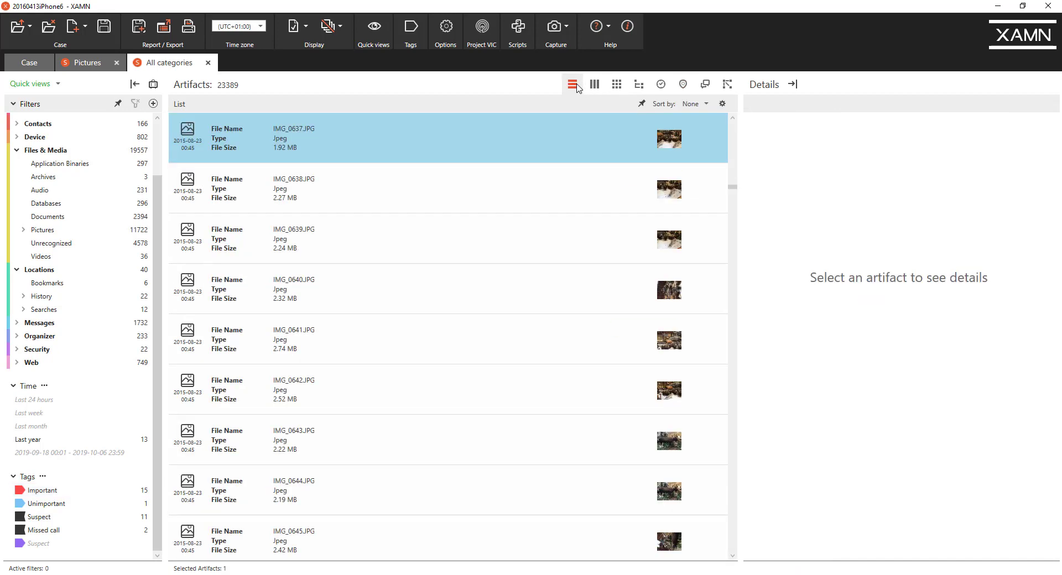
left_click(672, 124)
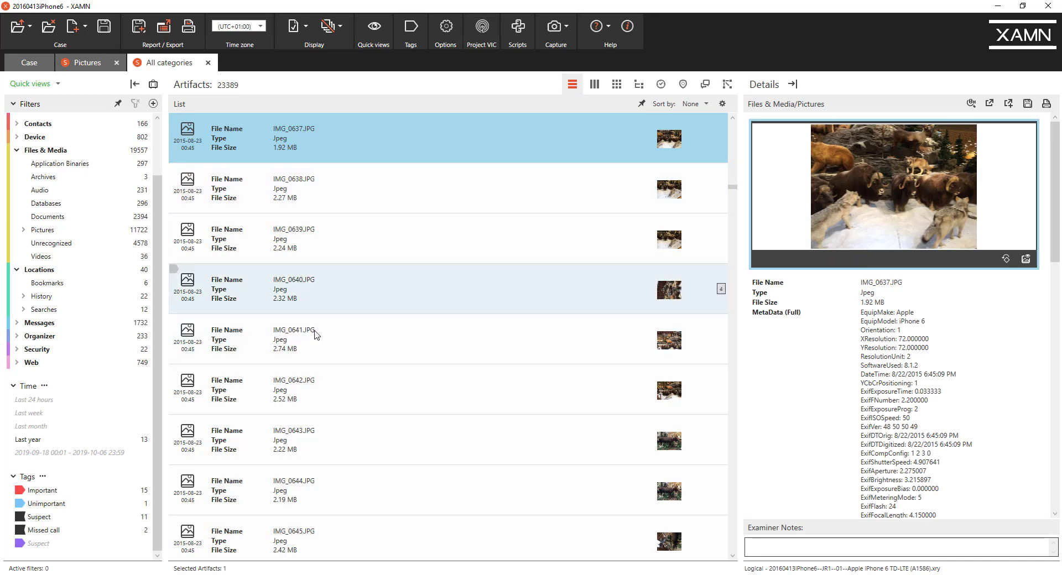
left_click(176, 120)
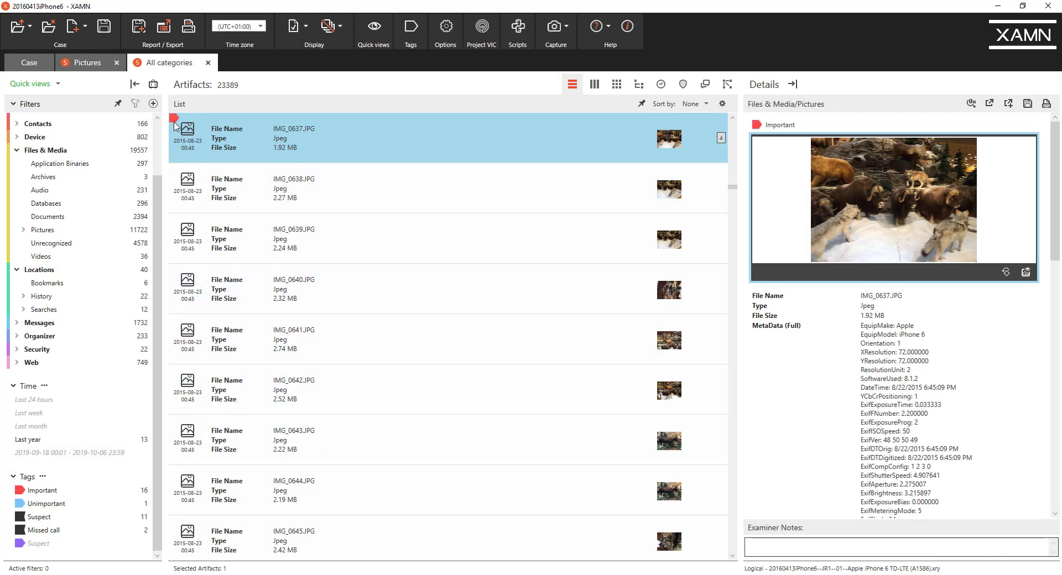
left_click(176, 172)
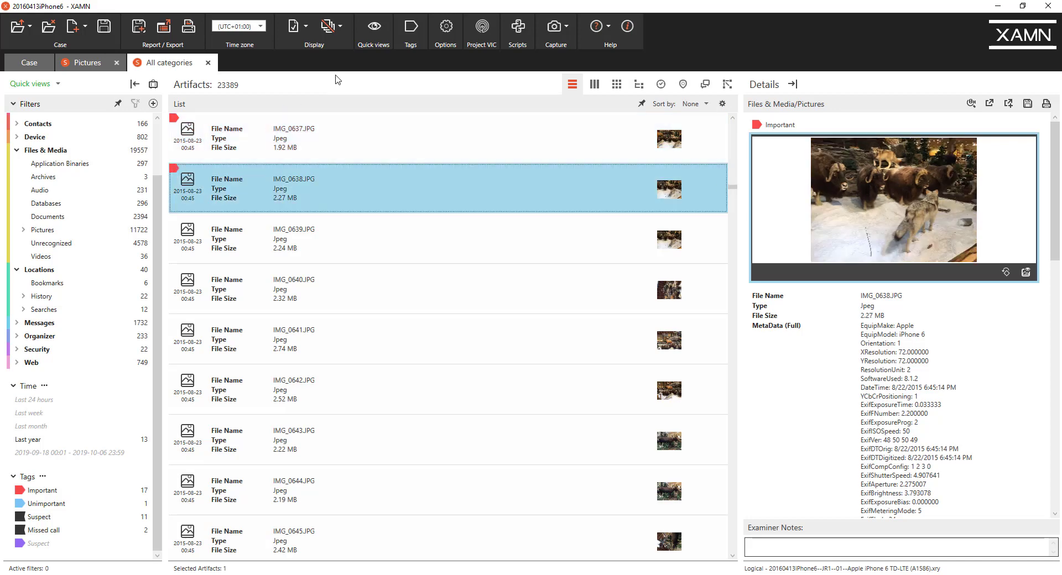
left_click(416, 34)
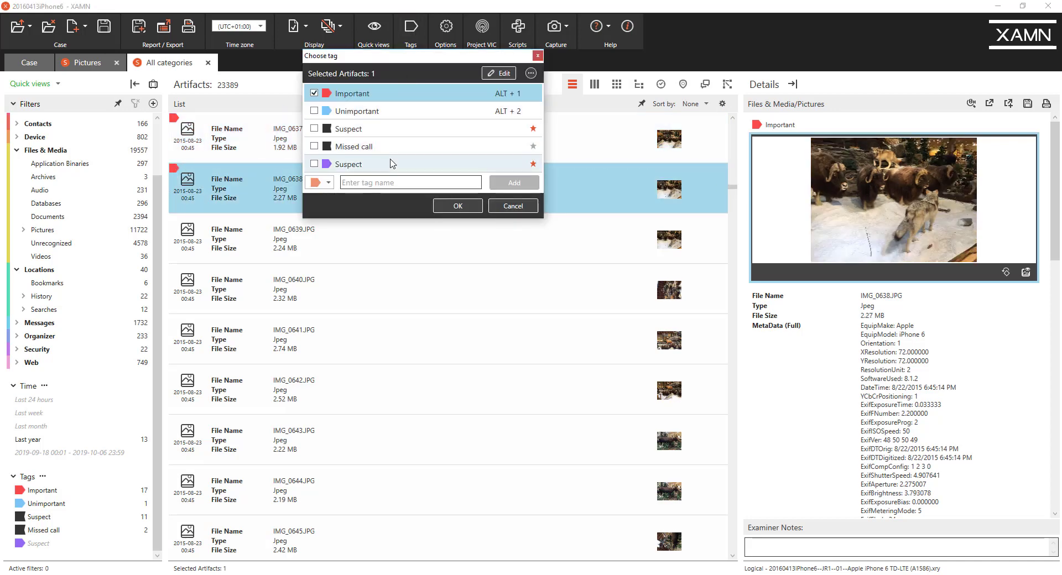
left_click(513, 206)
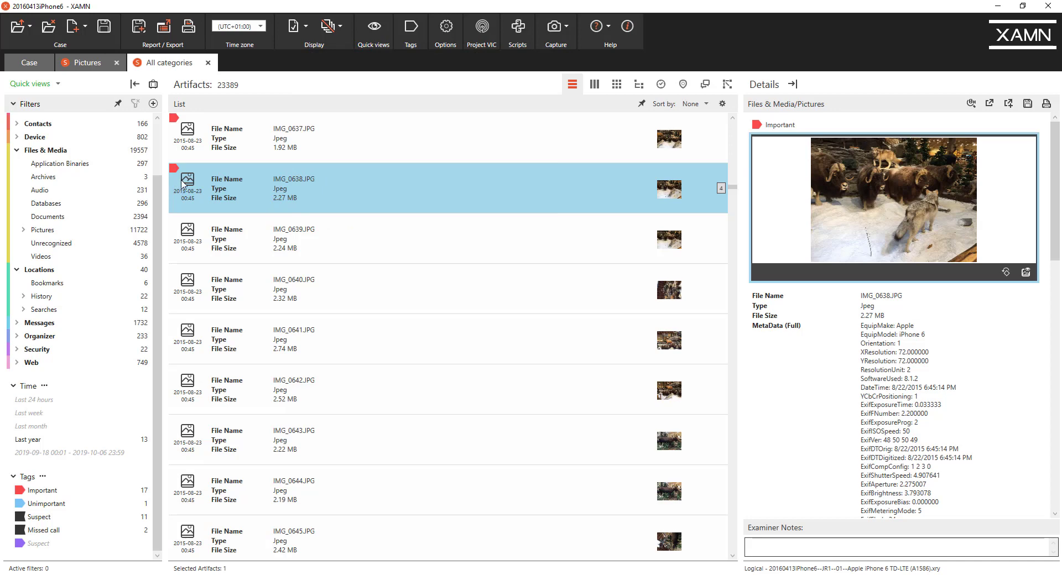
Step: Review the Extended XML export format for the selected artifact and the Save Subset options, cancelling both
left_click(164, 28)
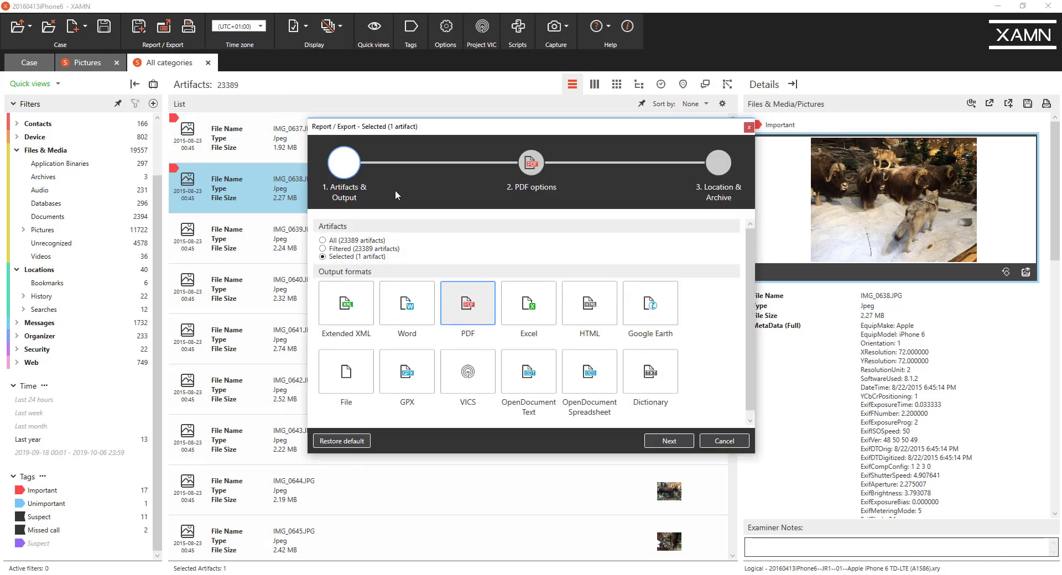
left_click(357, 316)
left_click(465, 310)
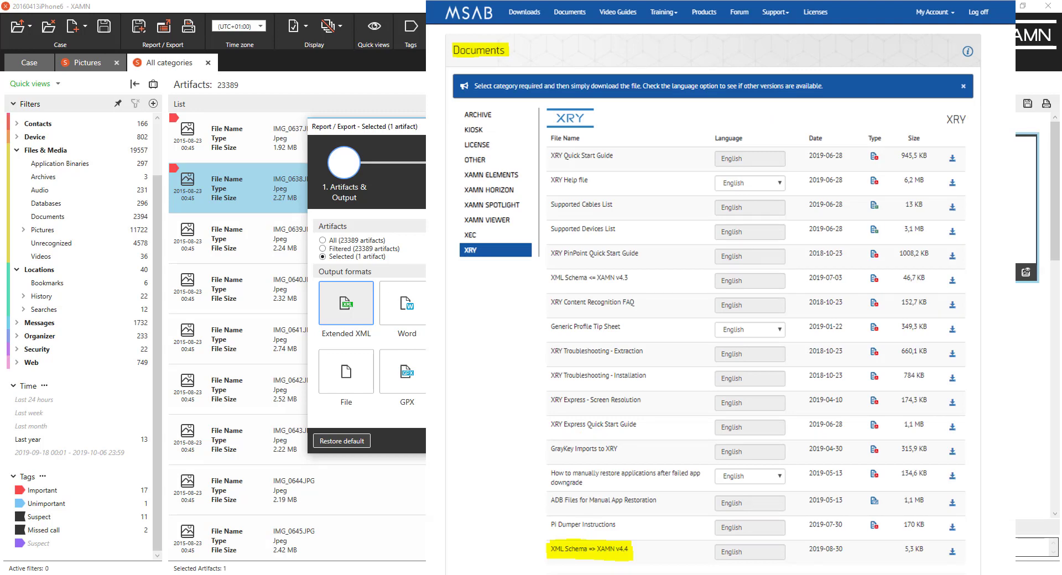
left_click(188, 61)
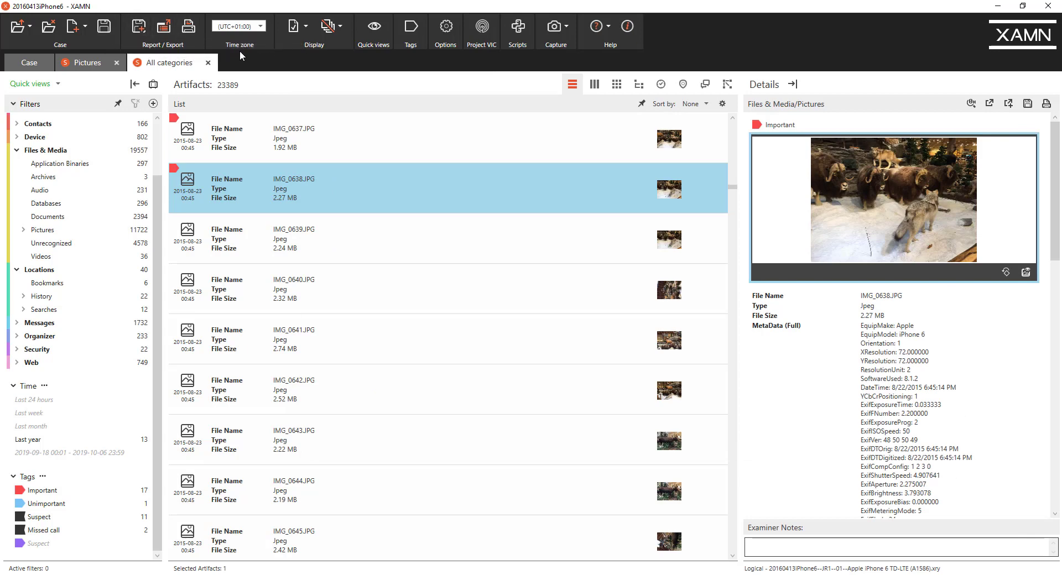
left_click(139, 27)
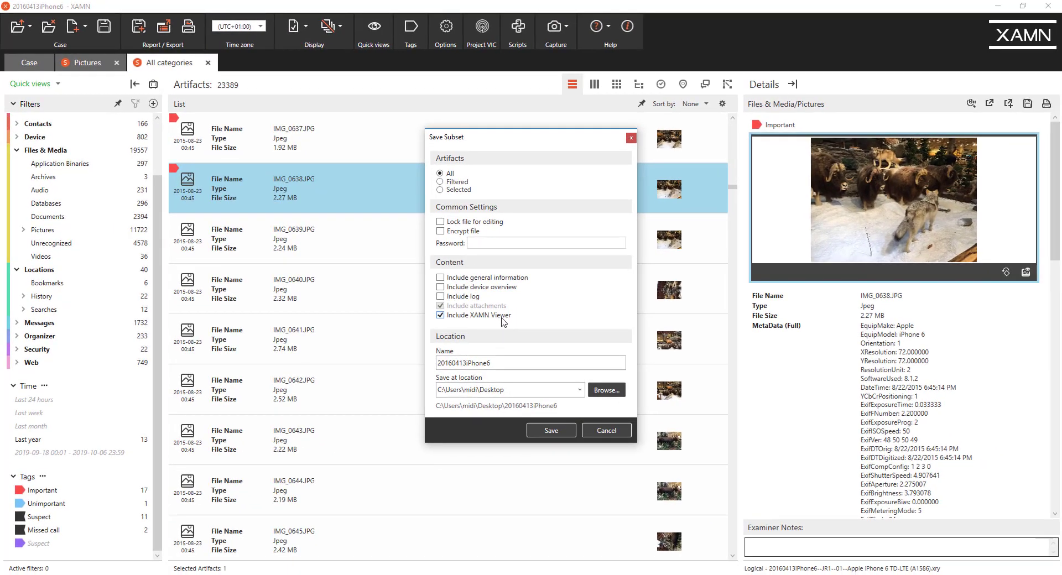
left_click(607, 432)
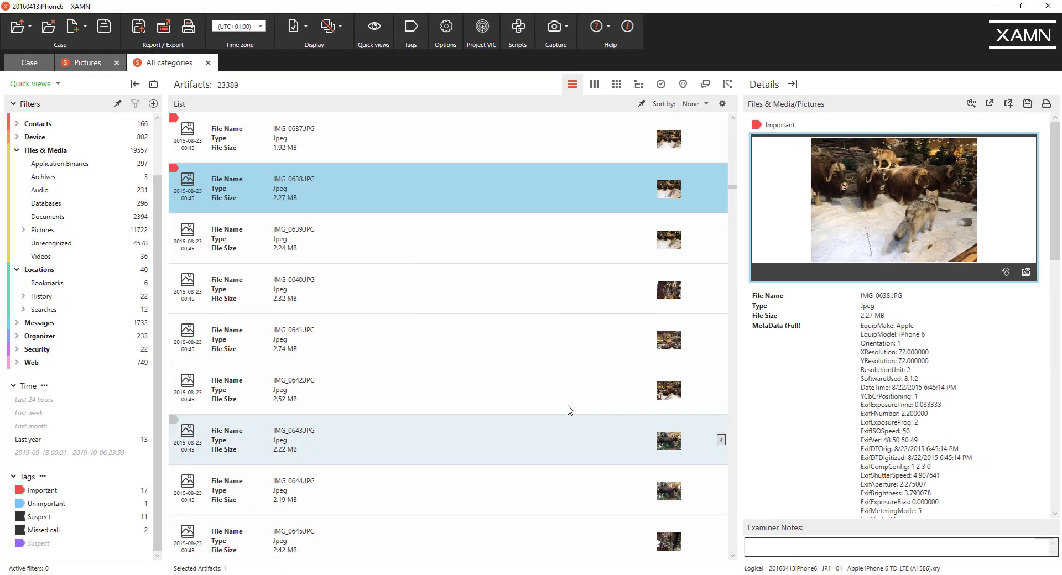
Step: Start a CDR import with Vodafone Call Data Report.xlsx as the source file
left_click(80, 31)
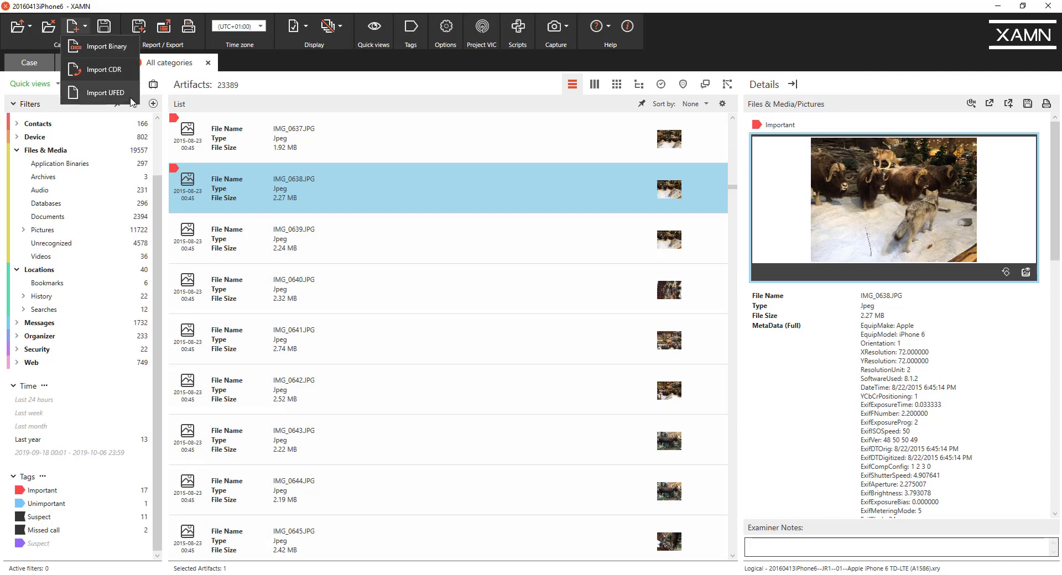
left_click(122, 74)
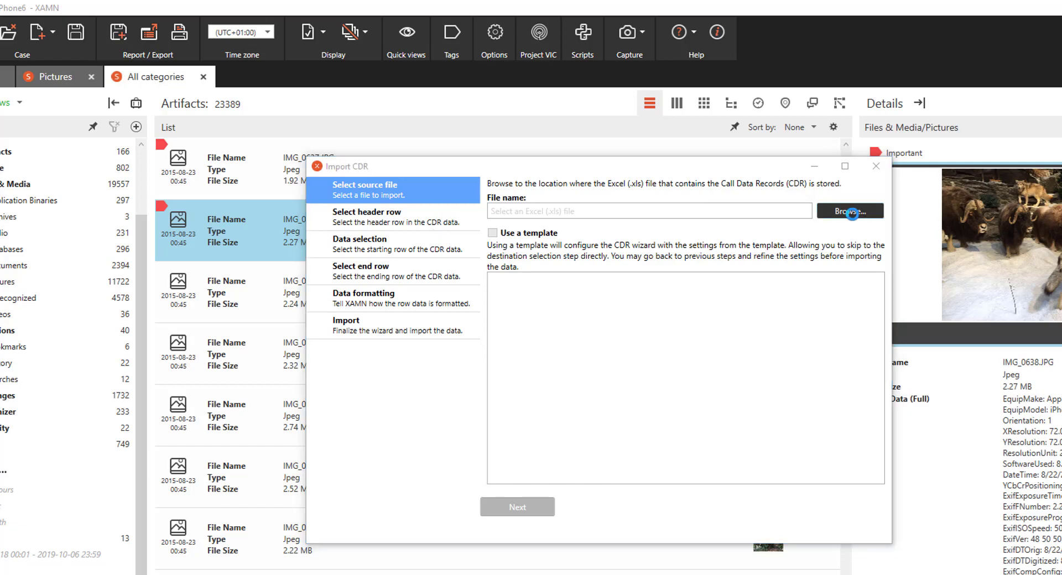
left_click(852, 211)
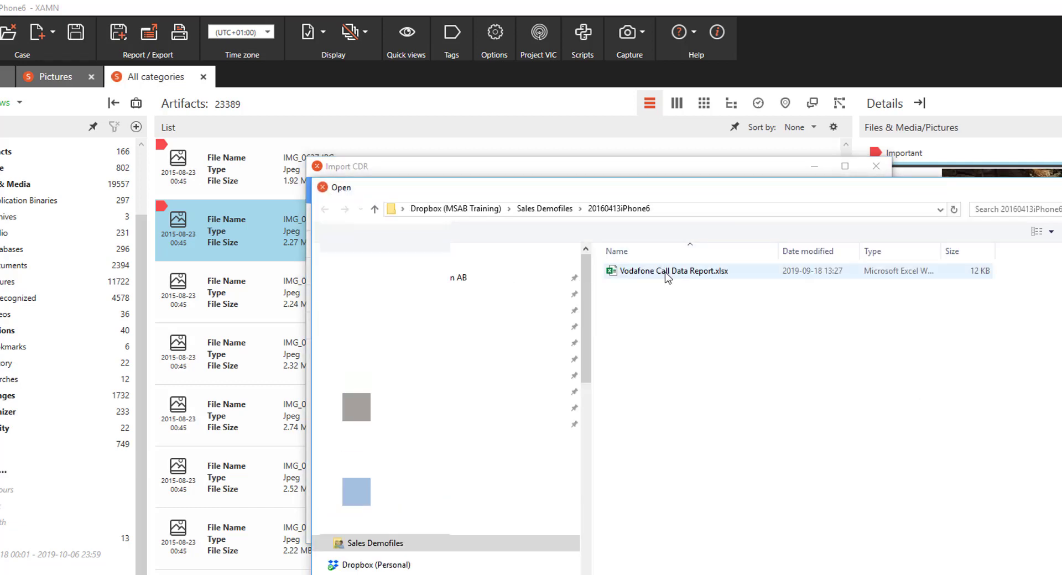
double_click(665, 271)
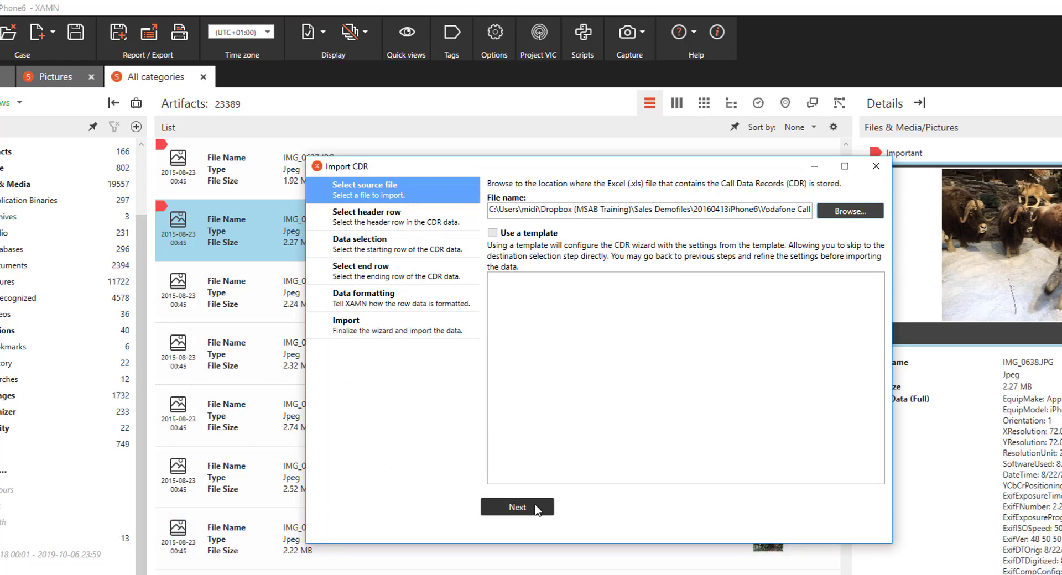
Step: Set the row of column titles starting with MSISDN as the header row of the CDR data
left_click(534, 514)
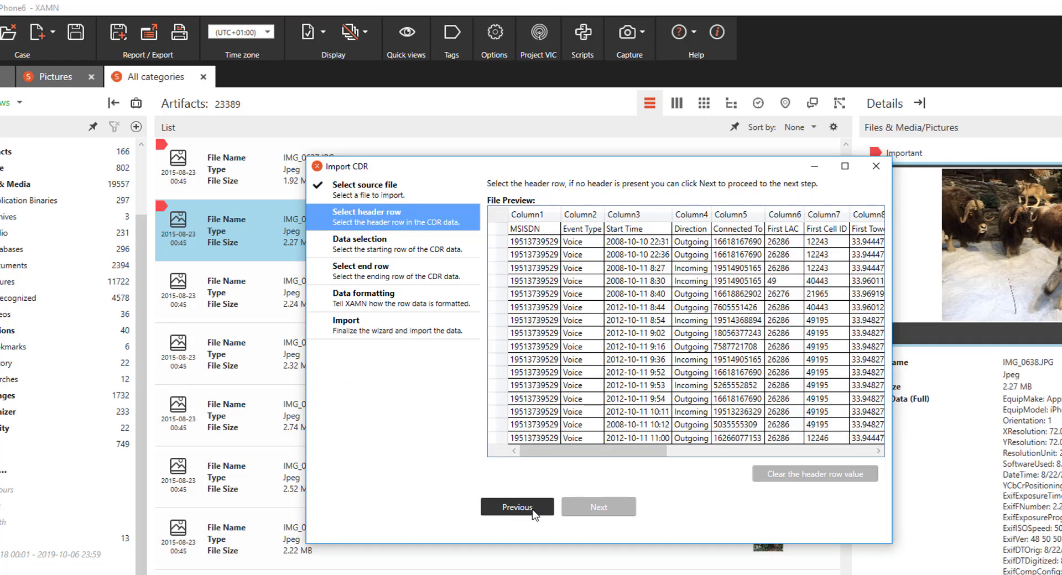
left_click(498, 231)
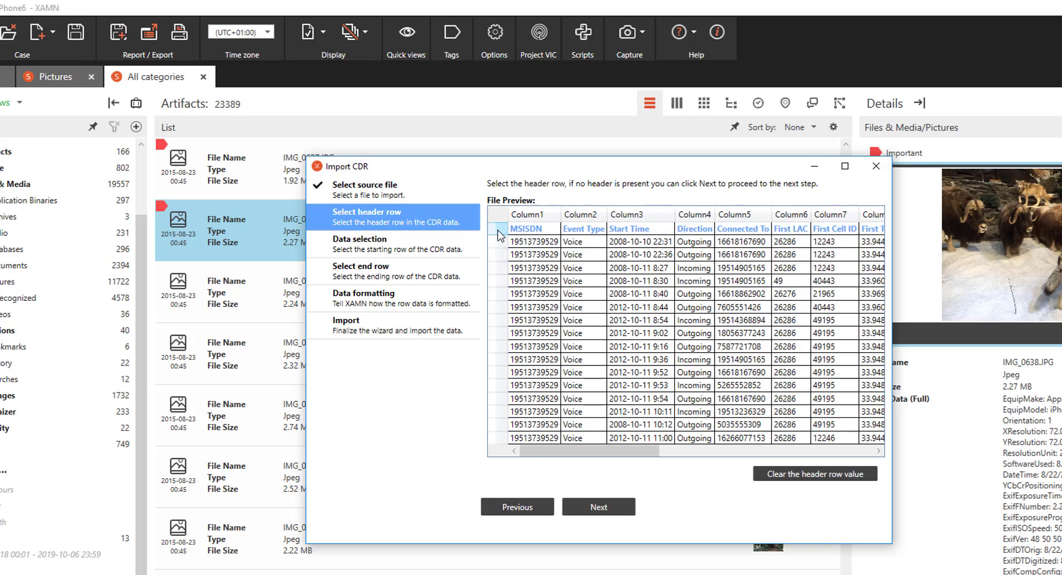
left_click(600, 507)
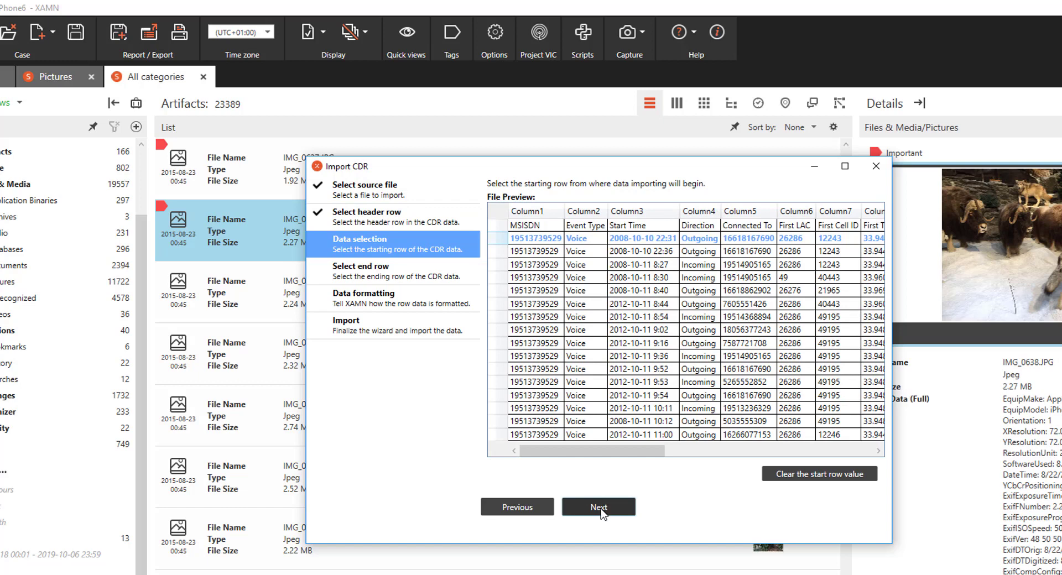
Step: Accept the first data row below the column titles as the starting row and leave the end row unset
left_click(599, 507)
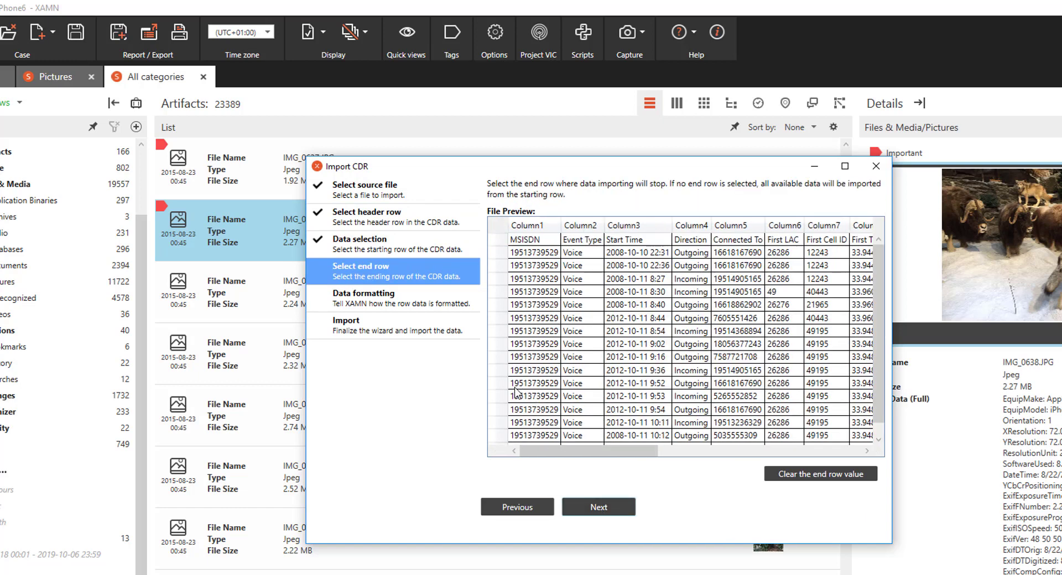
scroll(621, 402, "down", 1)
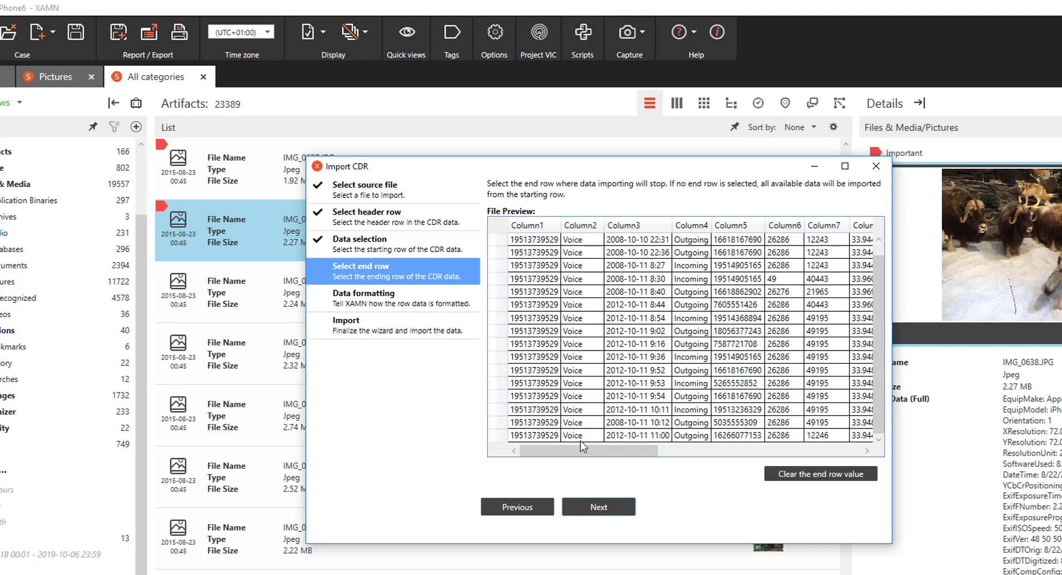
left_click(590, 508)
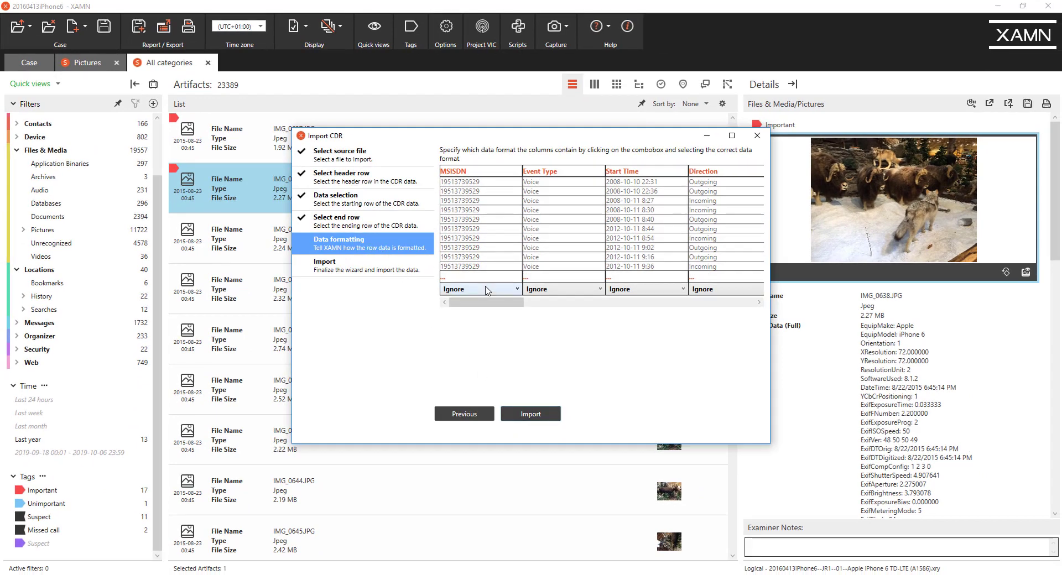
Step: Maximize the CDR import wizard and set the data format of the Cell Tower Name column to Cell Tower Name
left_click(731, 136)
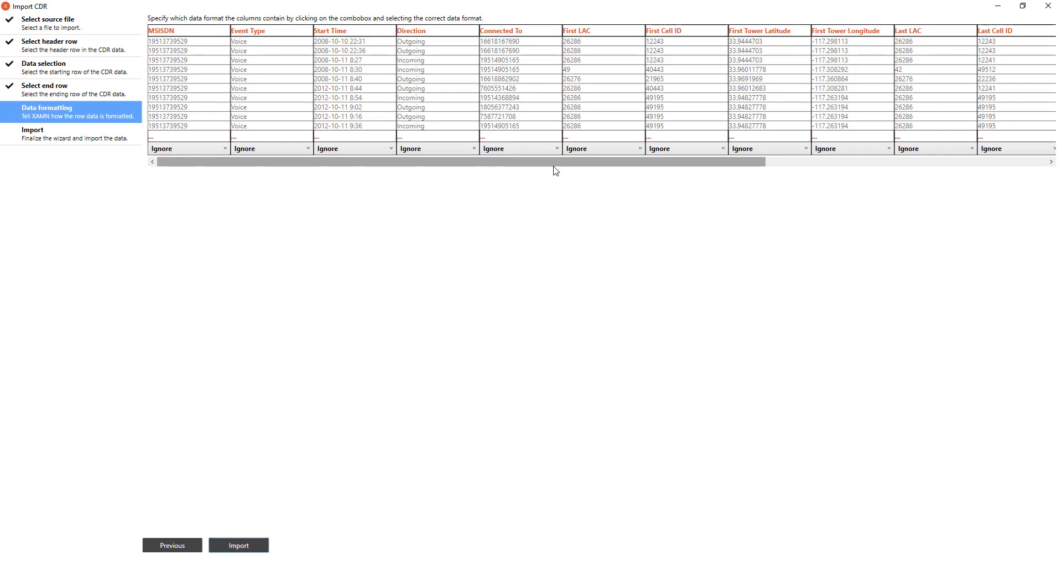
left_click(206, 151)
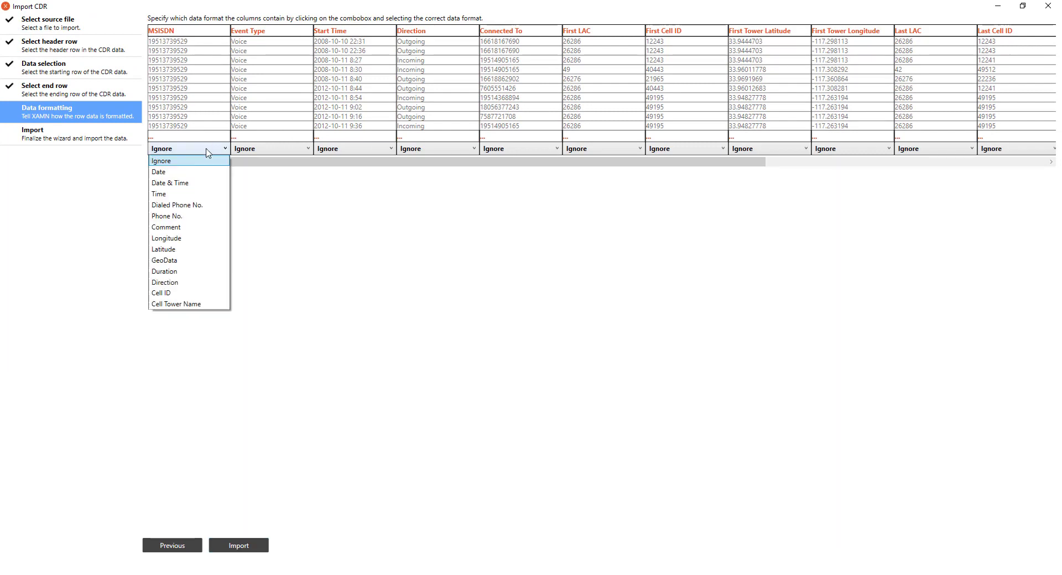
left_click(210, 153)
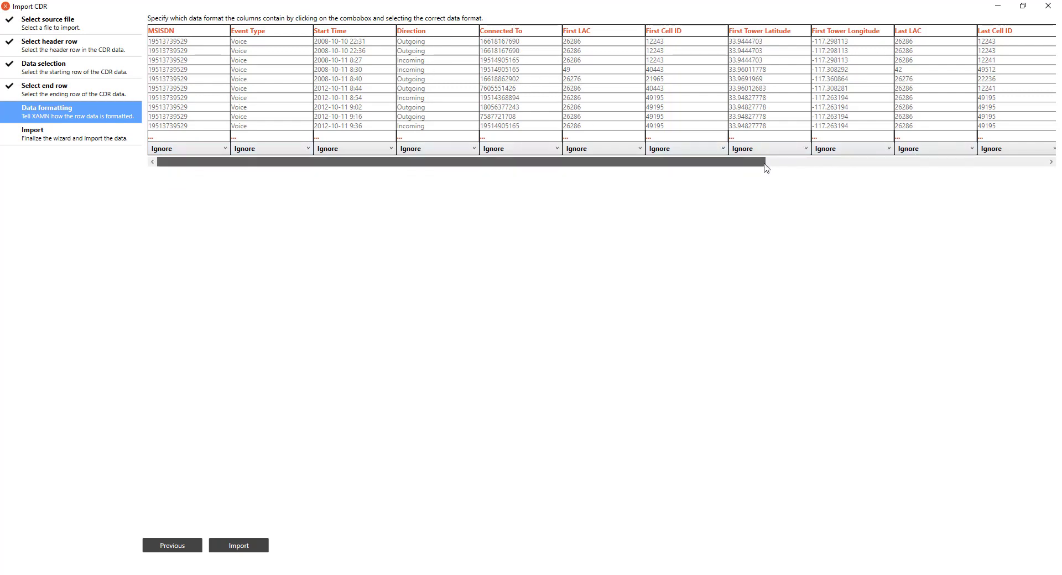
left_click_drag(763, 162, 1042, 163)
left_click(1031, 150)
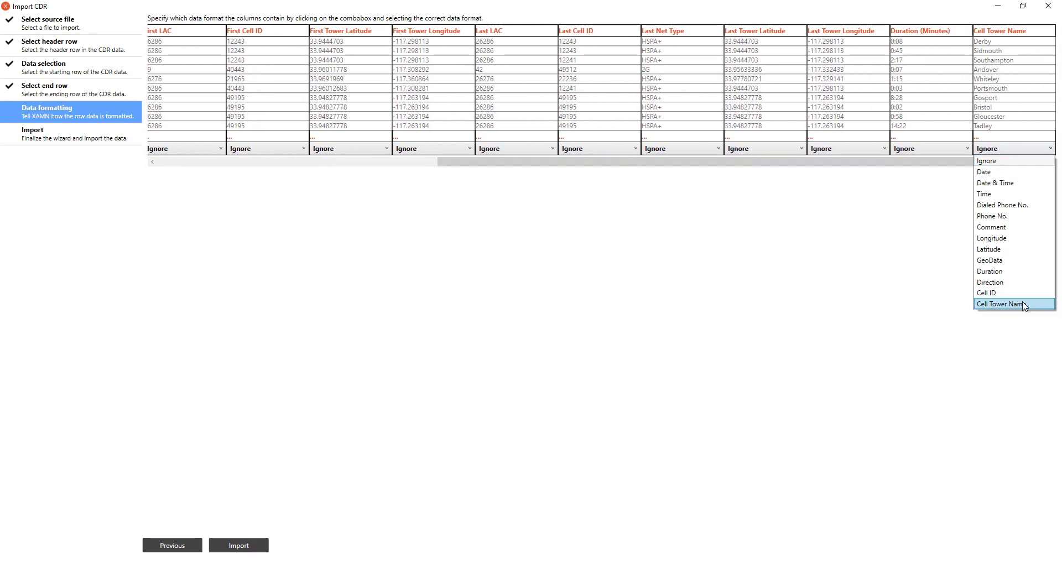
left_click(1021, 304)
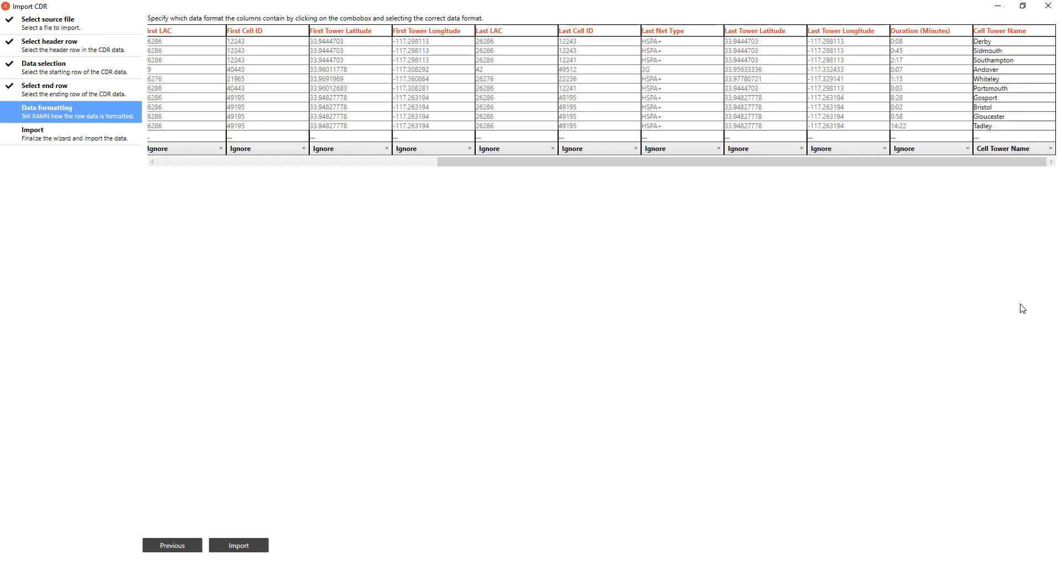
Step: Format First Cell ID as Cell ID, First Tower Latitude as Latitude, First Tower Longitude as Longitude, and Duration (Minutes) as Duration
left_click(268, 148)
left_click(272, 294)
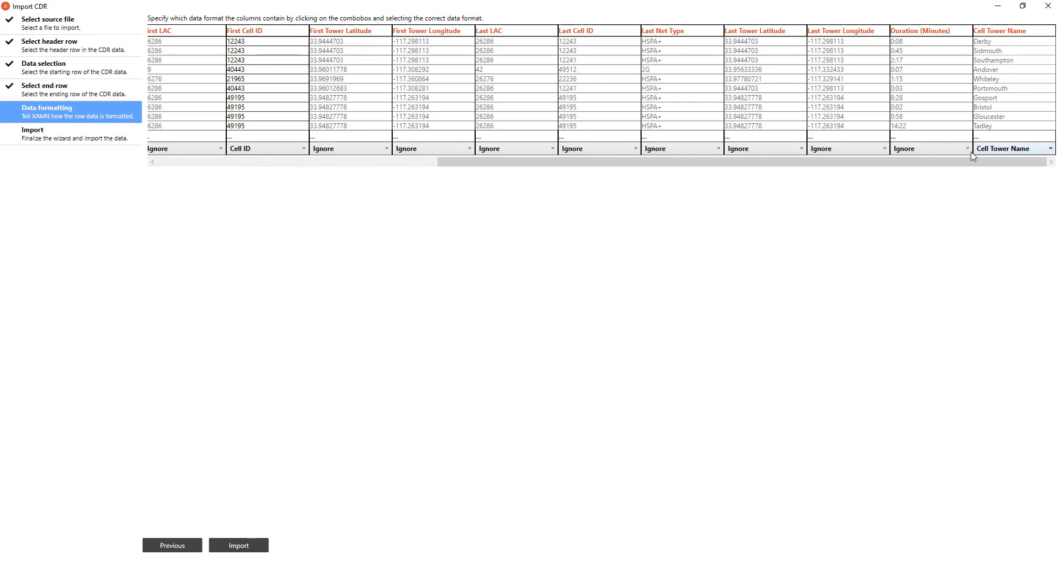
left_click(341, 149)
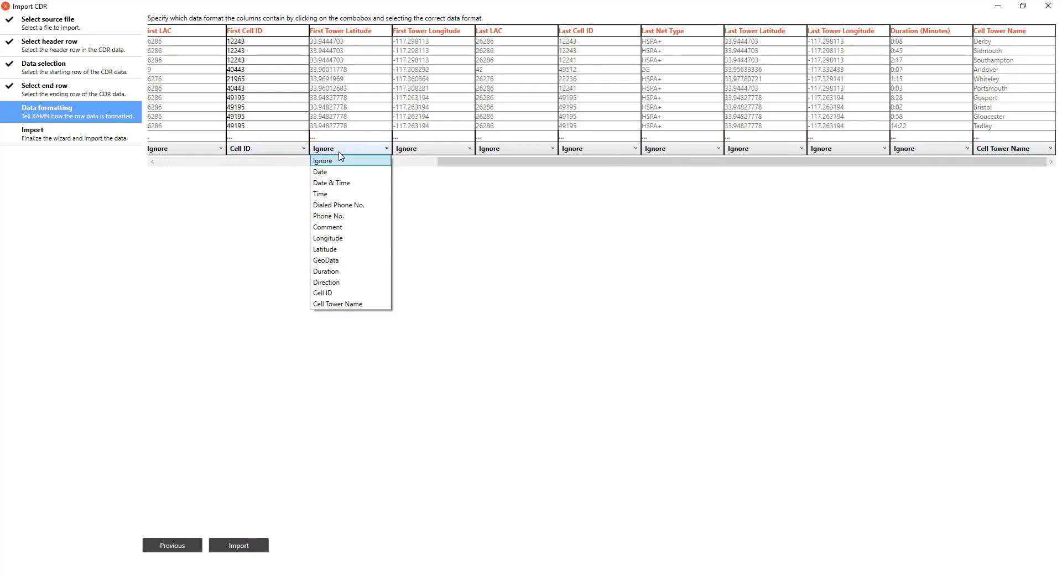
left_click(349, 250)
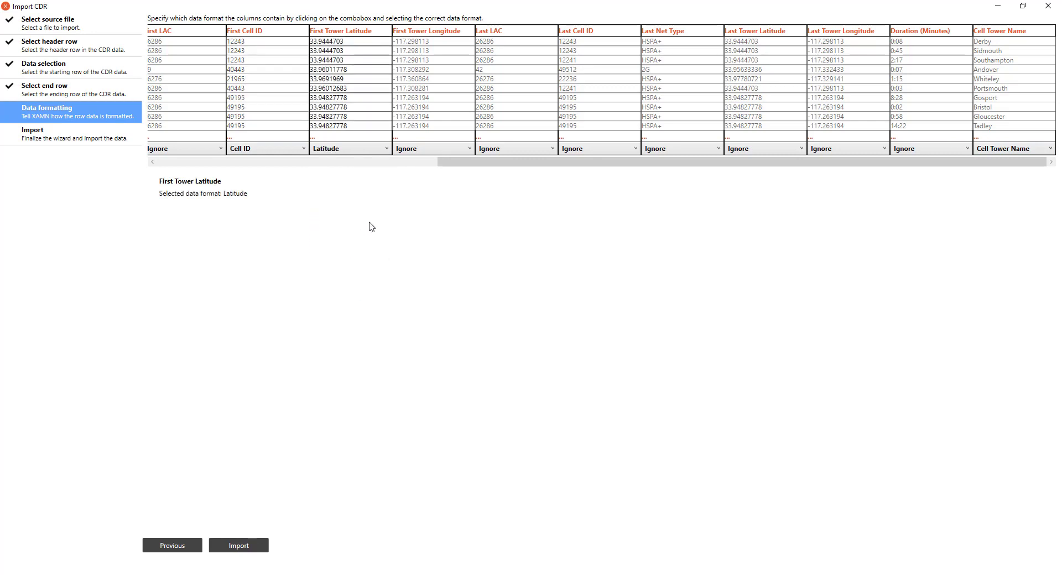
left_click(443, 149)
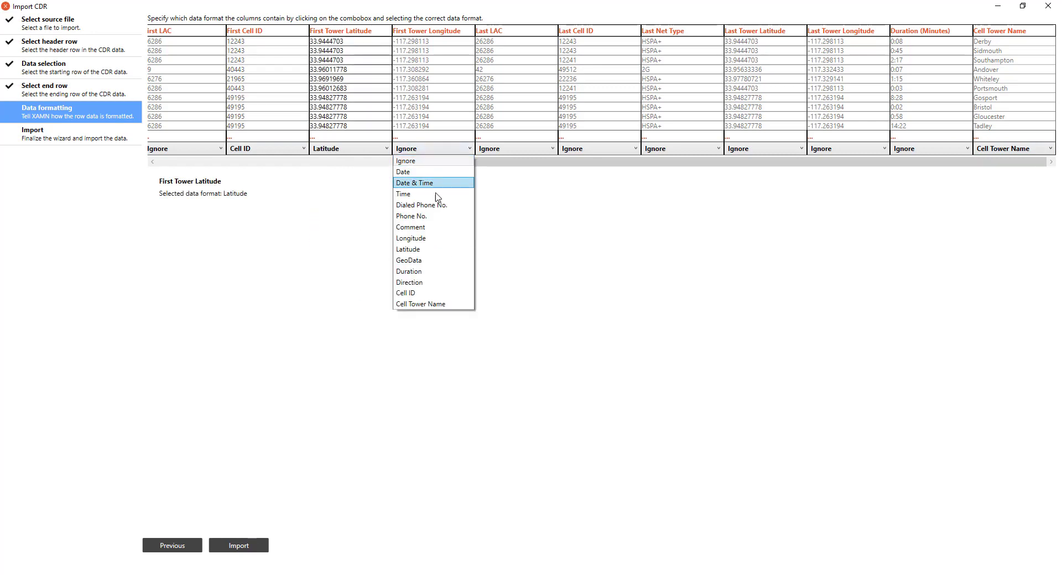
left_click(441, 239)
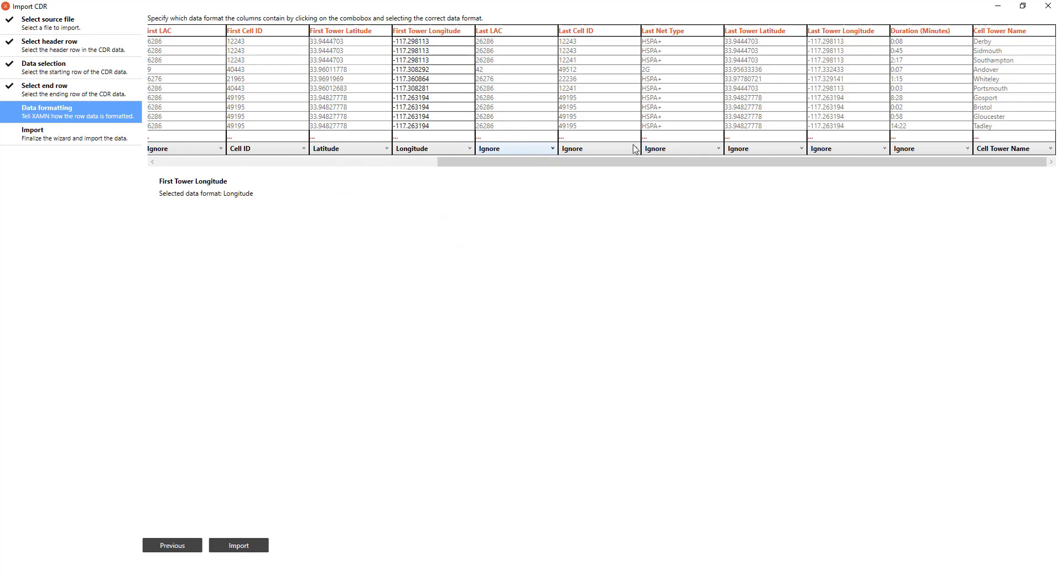
left_click(918, 155)
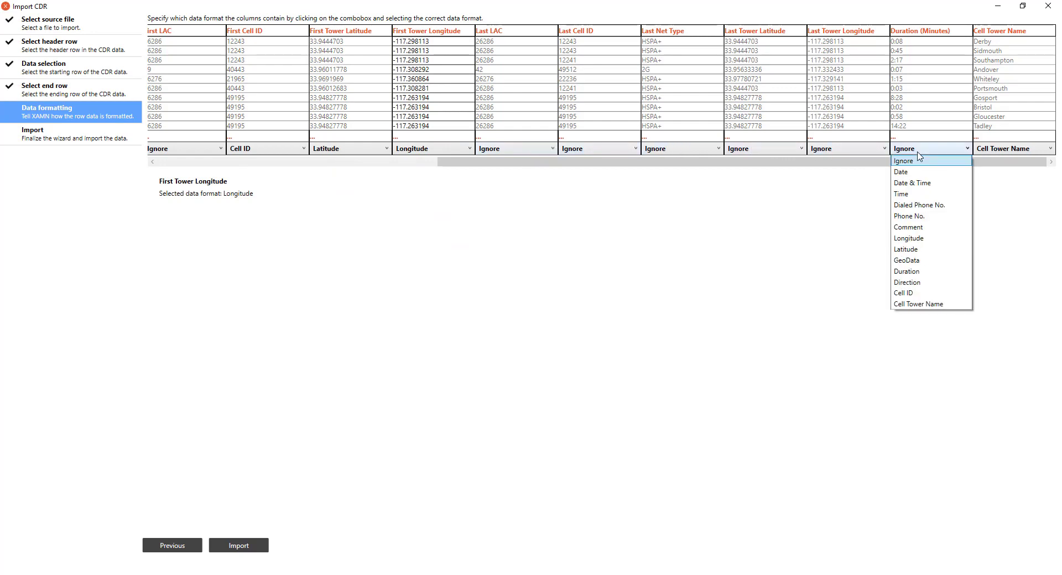
left_click(917, 271)
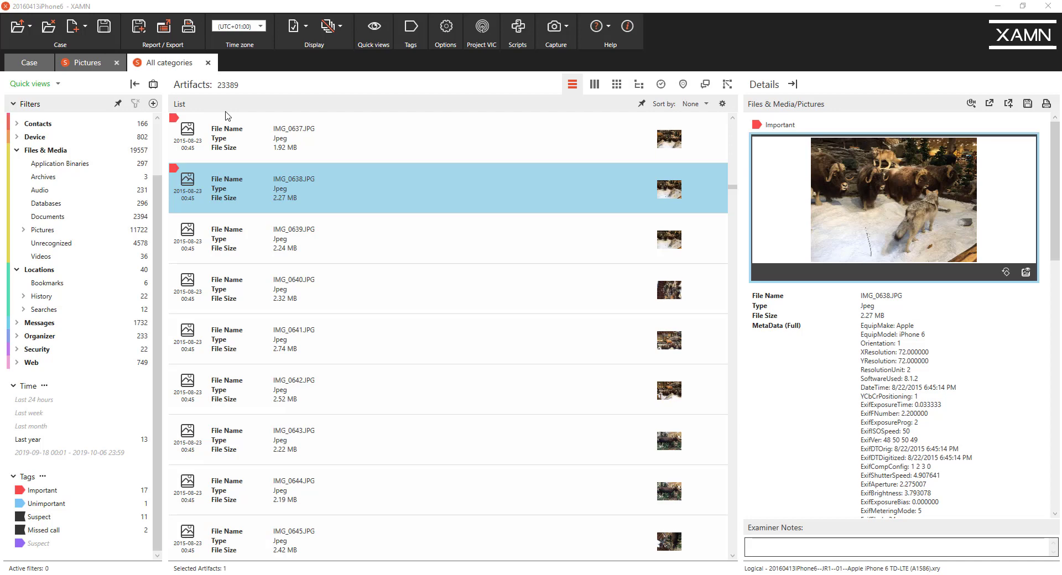
Step: Close the All categories and Pictures views and close the 20160413iPhone6 case without saving the changes
left_click(208, 65)
left_click(124, 65)
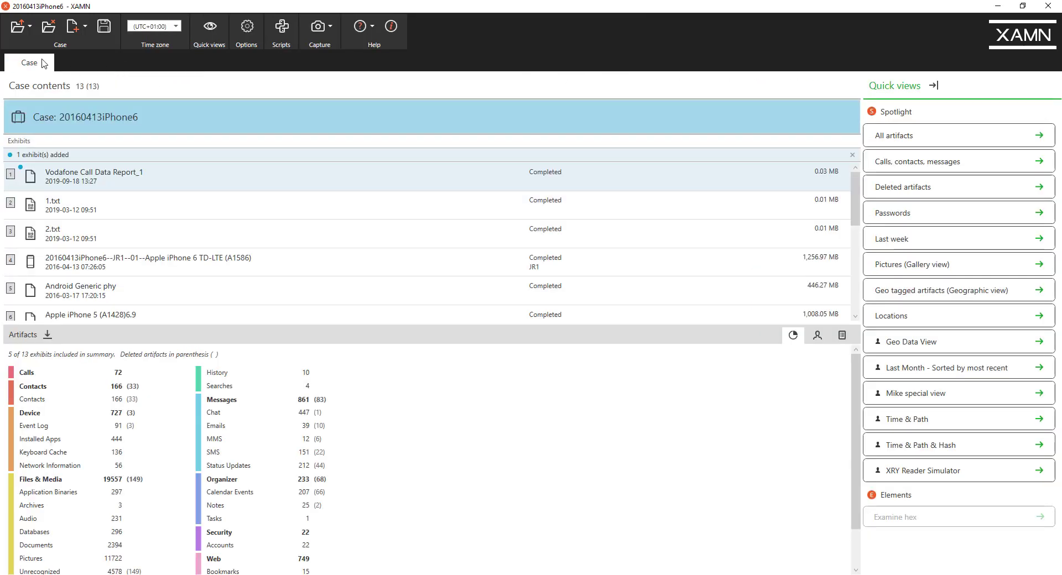
left_click(49, 26)
left_click(546, 330)
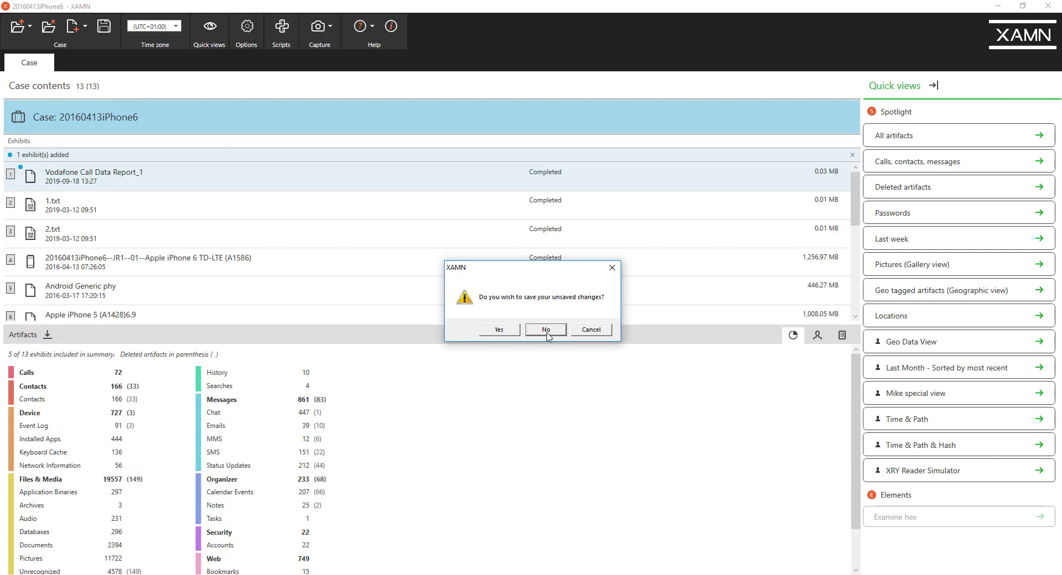
Step: Open the 2018-09-18_Health case, enlarge its artifact summary and show only the Health artifacts
left_click(92, 175)
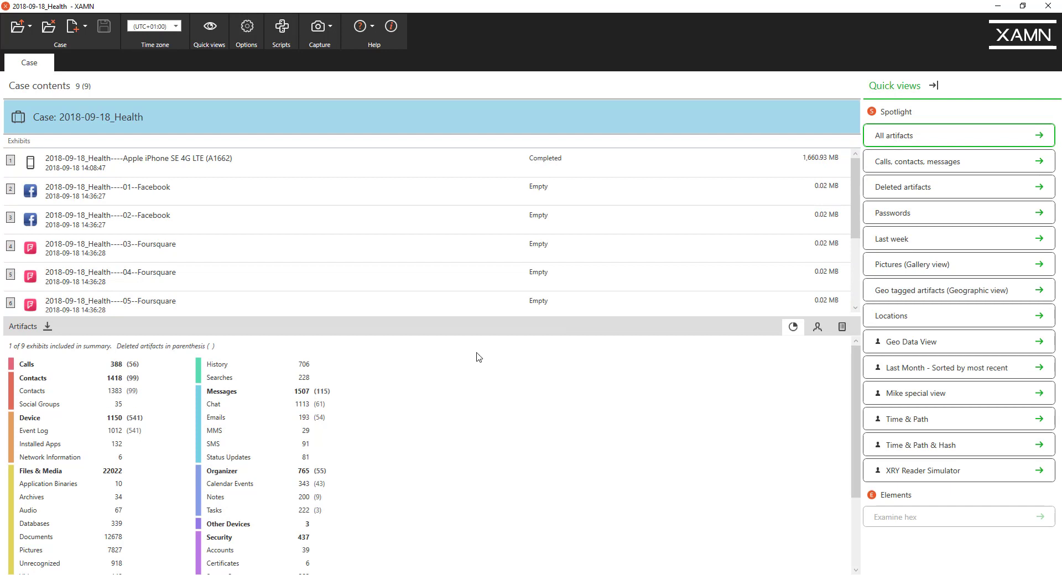
left_click_drag(246, 315, 249, 186)
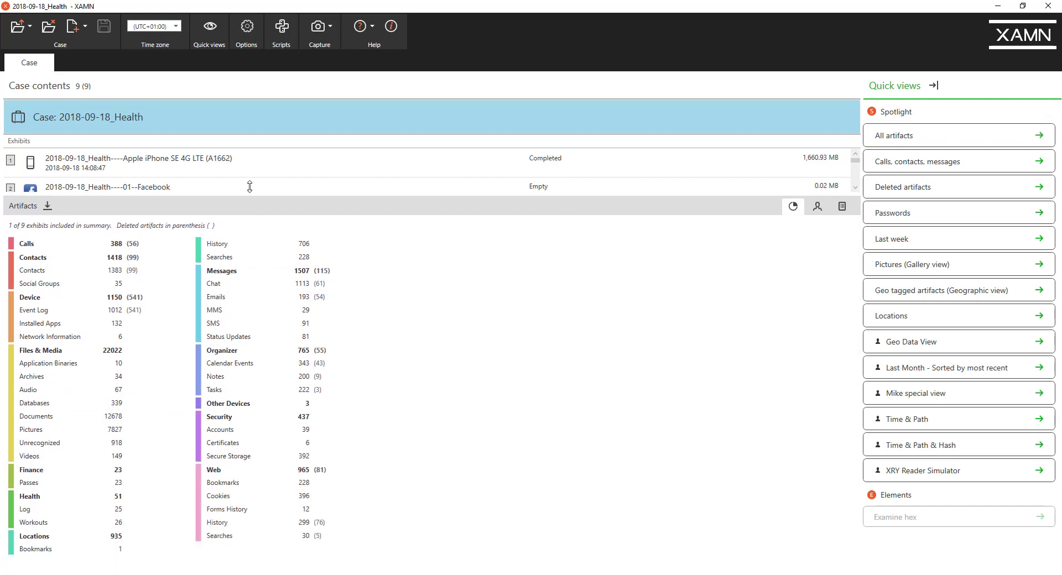
left_click(57, 500)
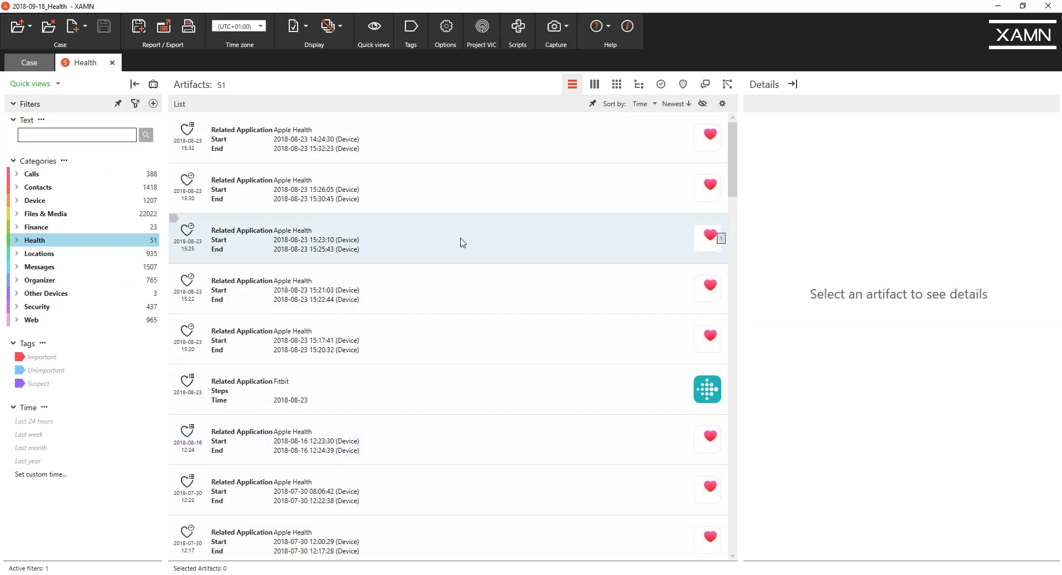
scroll(461, 277, "down", 2)
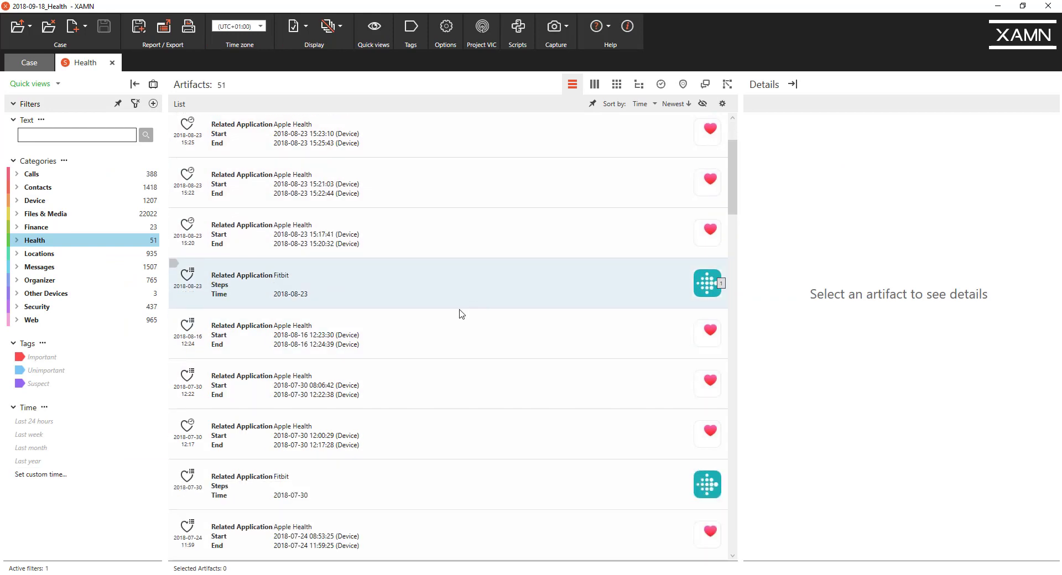
left_click(412, 392)
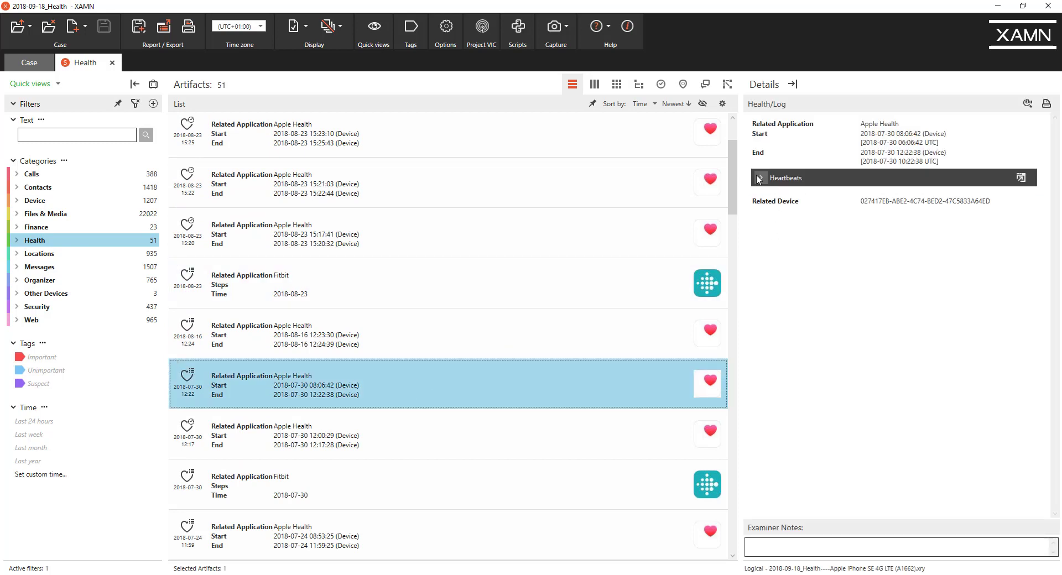
left_click(758, 178)
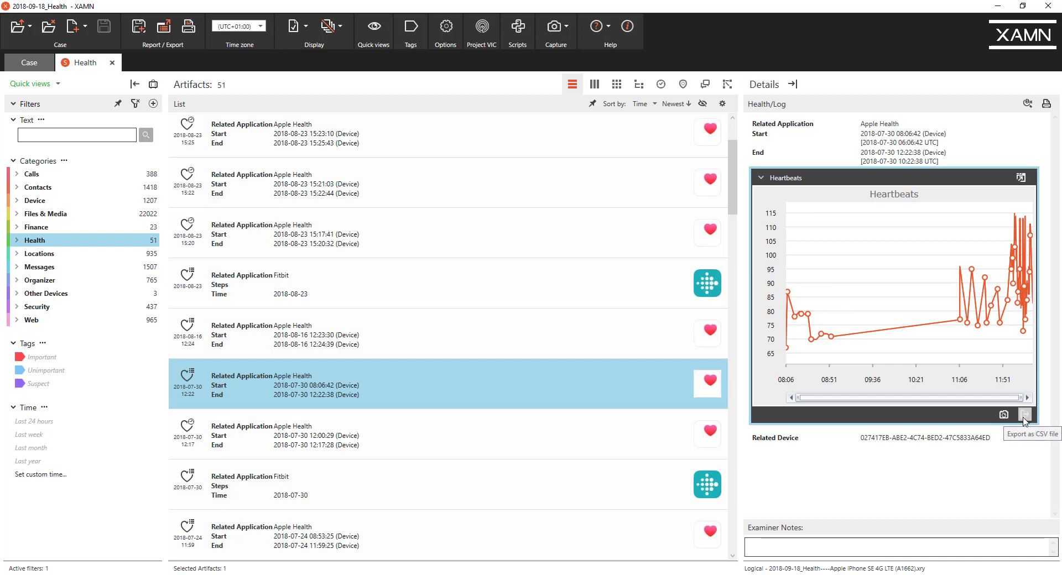
key("Down")
key("Down")
key("Down")
key("Down")
key("Down")
key("Down")
key("Down")
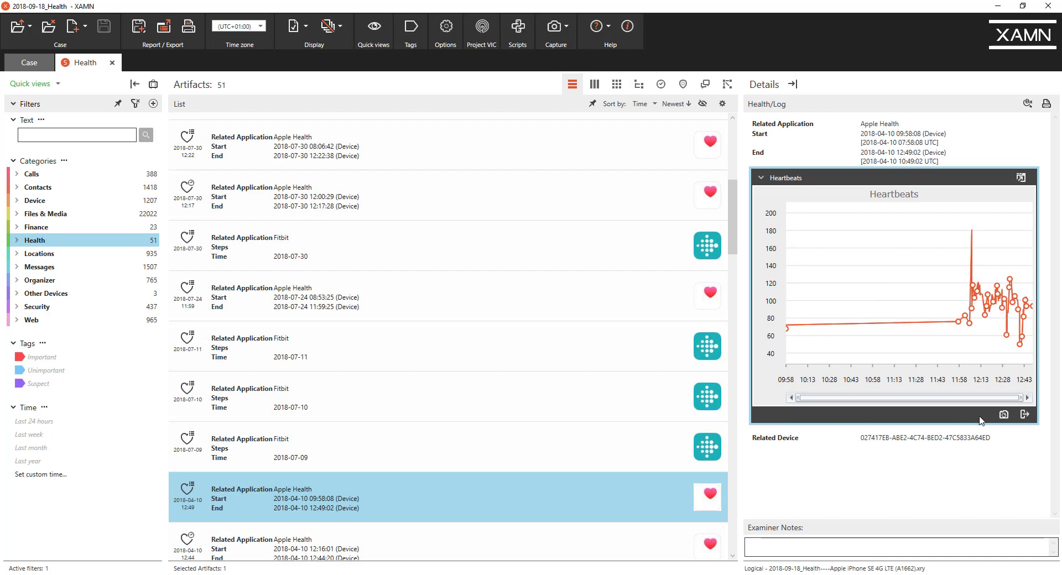
left_click(1025, 415)
type("test2")
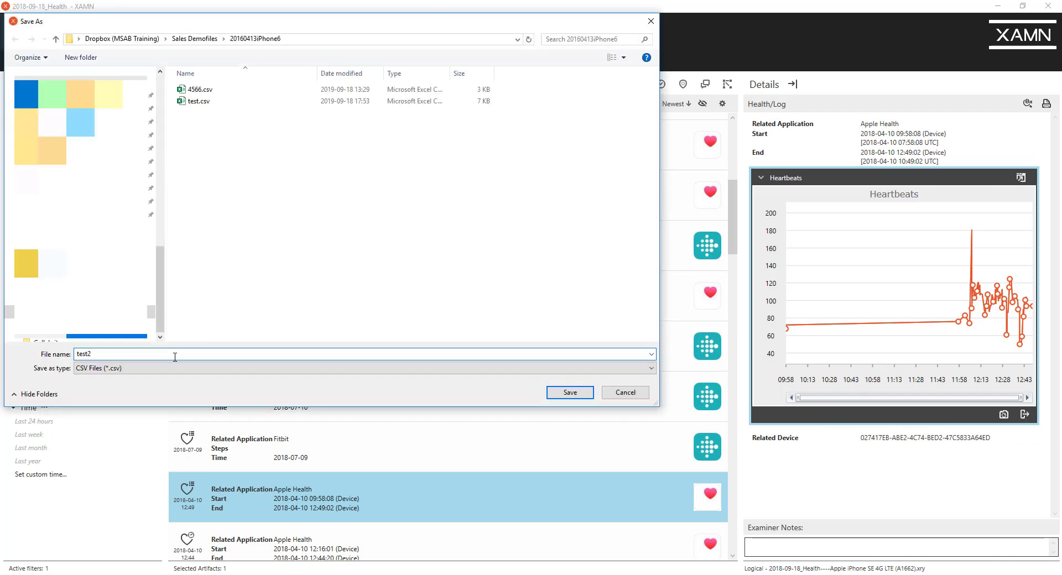
key("Return")
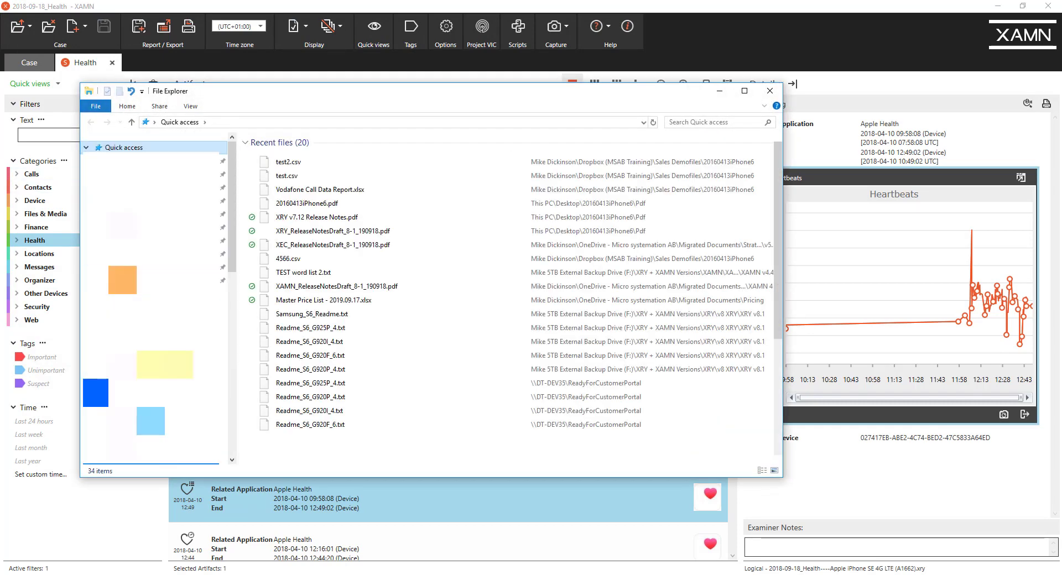
Step: Switch to File Explorer, open test2.csv from Sales Demofiles > 20160413iPhone6 in a maximized Excel window, and fit the Date column's width
double_click(299, 199)
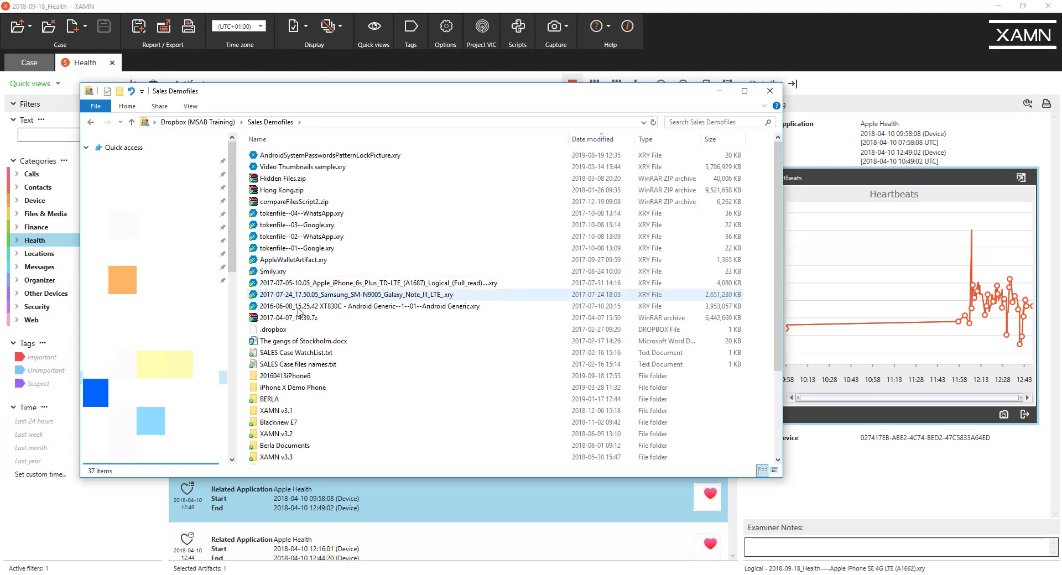
double_click(289, 369)
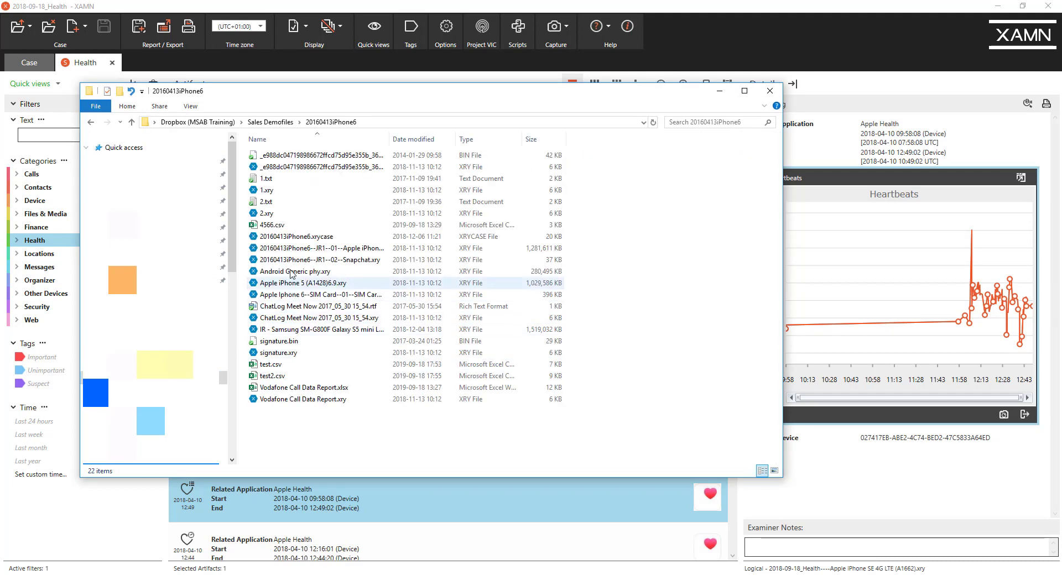
double_click(272, 377)
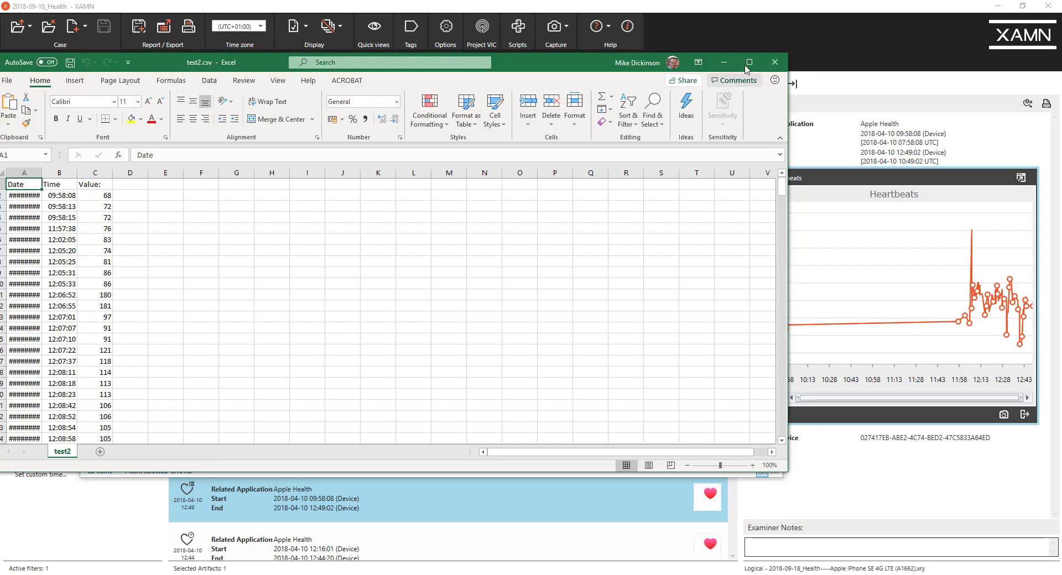
left_click(749, 62)
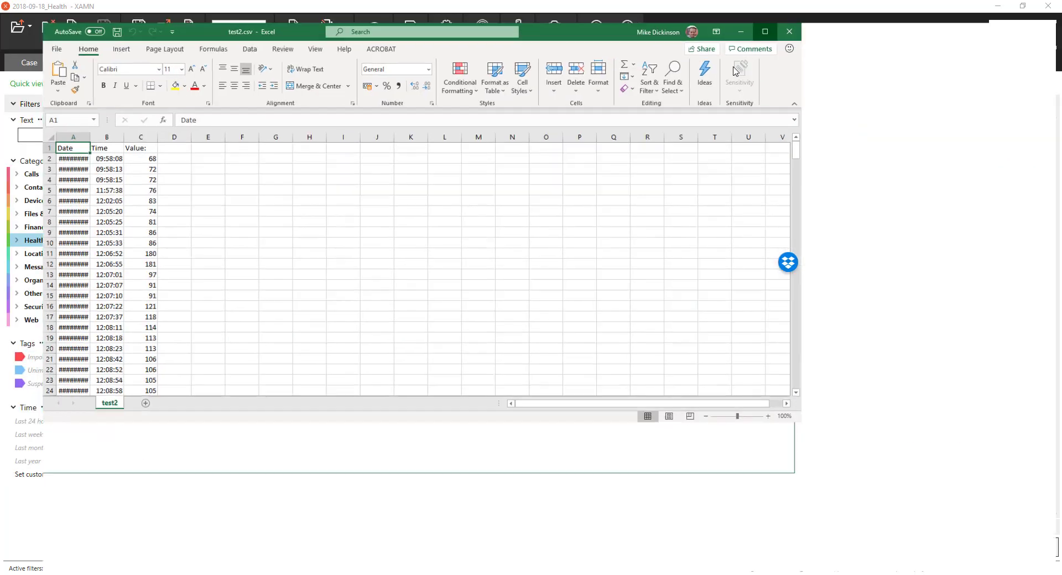
double_click(52, 121)
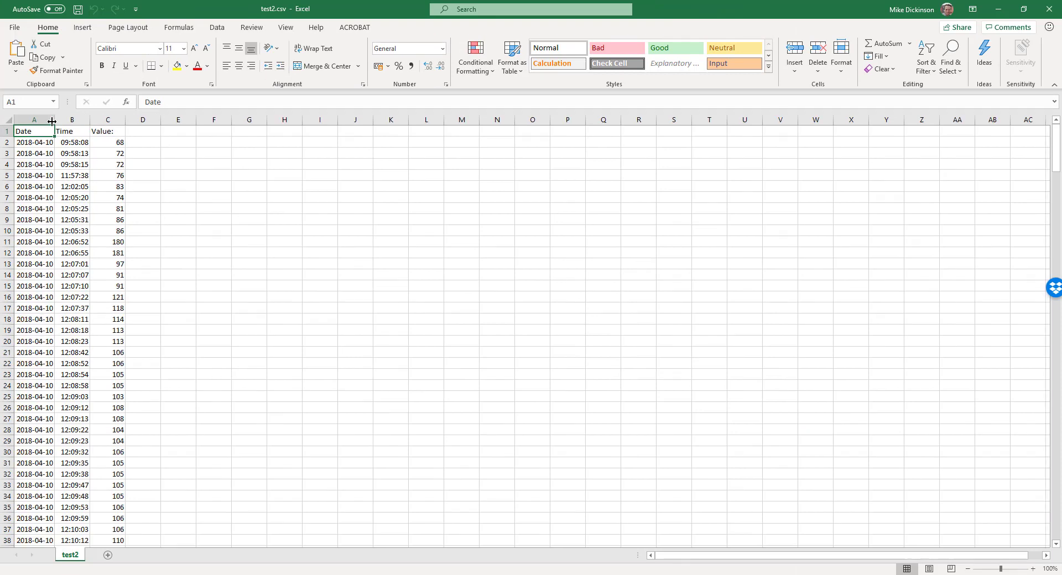
Step: Insert a basic 2-D line chart from all the Date, Time and Value data, rows 1 to 326
scroll(132, 432, "down", 20)
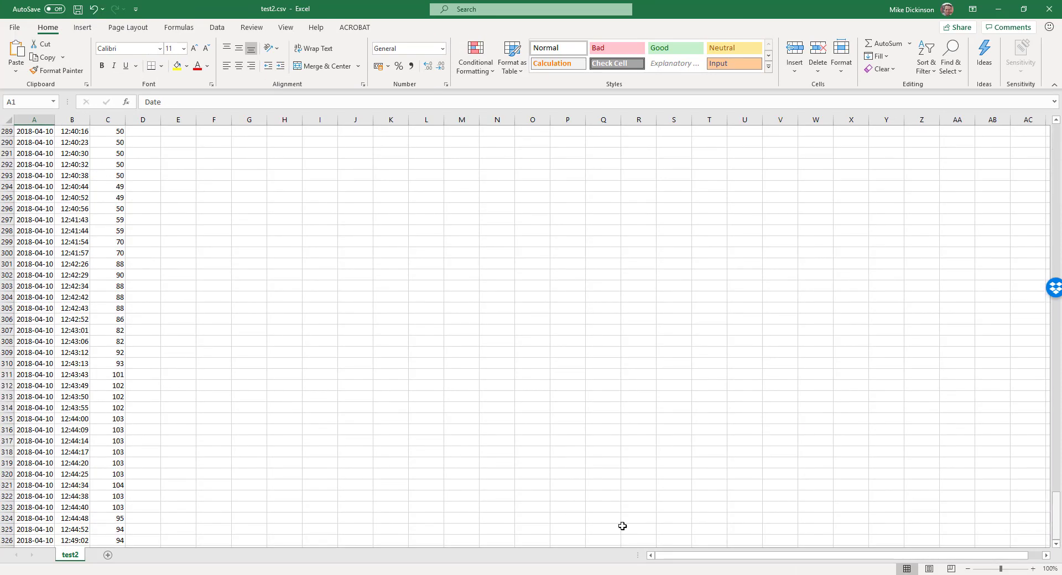
scroll(109, 525, "down", 4)
left_click_drag(121, 409, 31, 31)
key("ctrl+shift+Up")
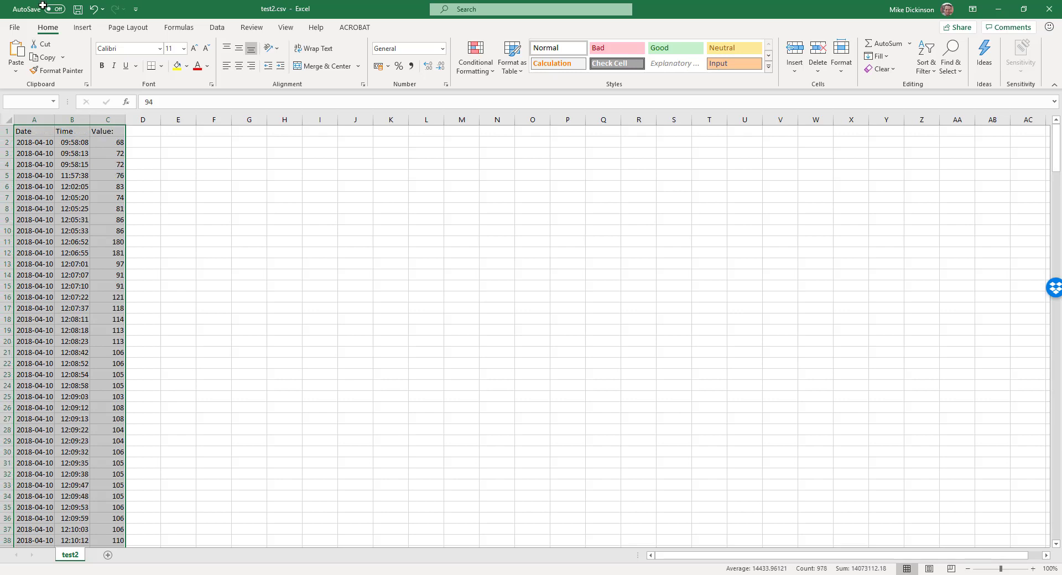
left_click(90, 31)
left_click(483, 57)
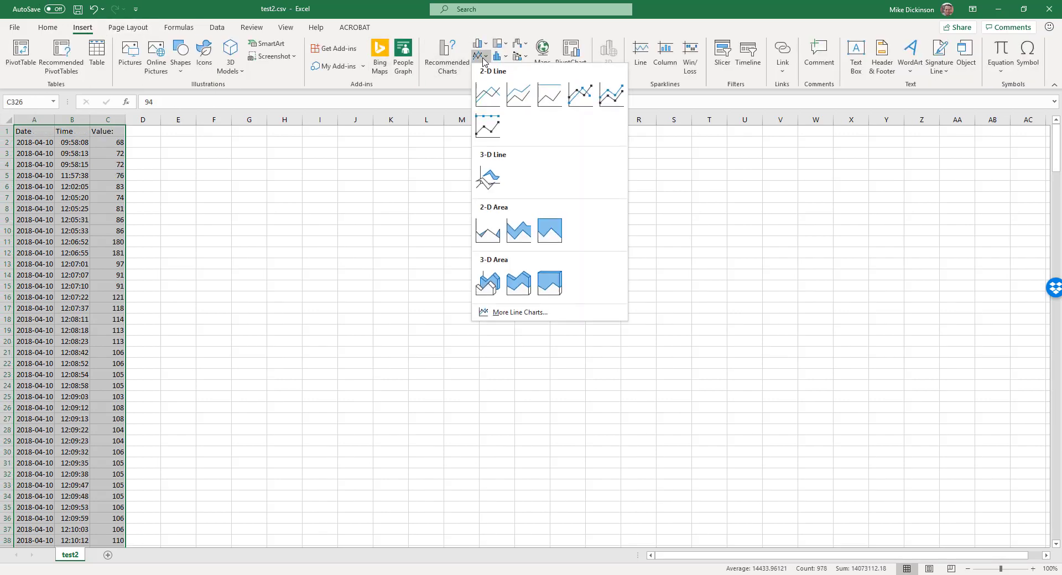
left_click(487, 94)
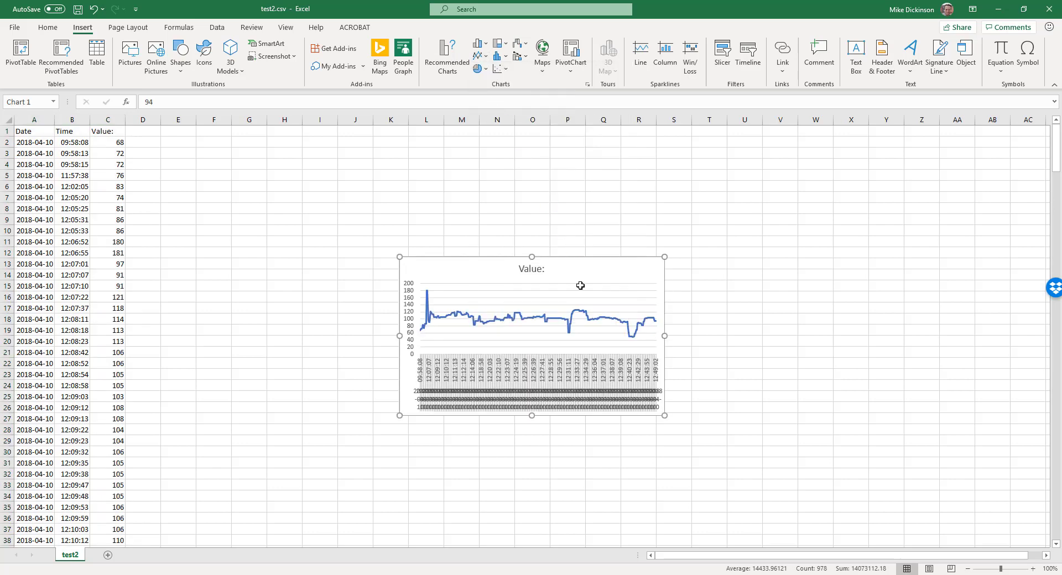
Step: Enlarge the line chart so it spans about columns G to S and rows 3 to 34
left_click_drag(399, 257, 251, 148)
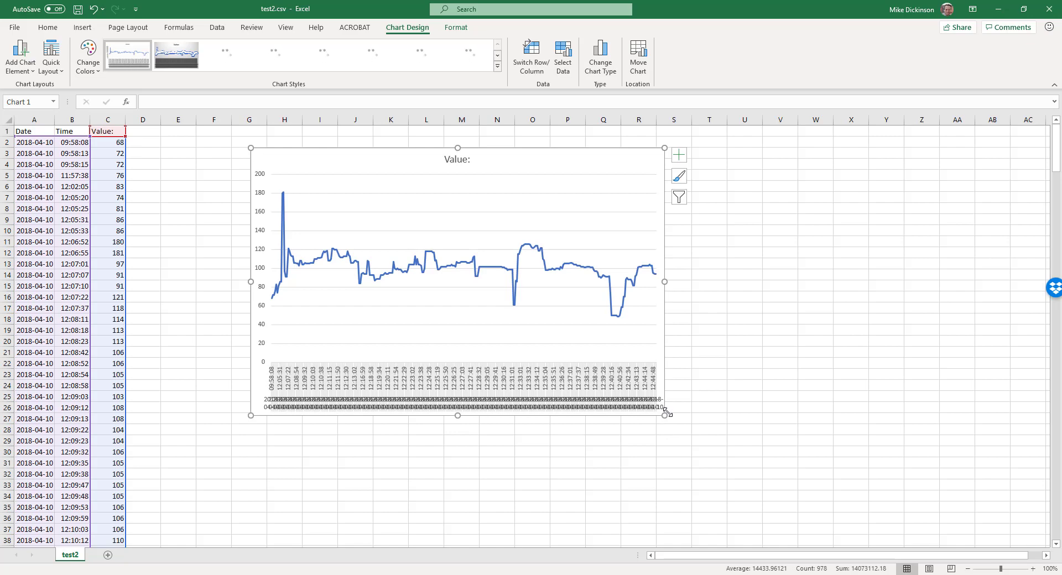
left_click_drag(664, 416, 693, 494)
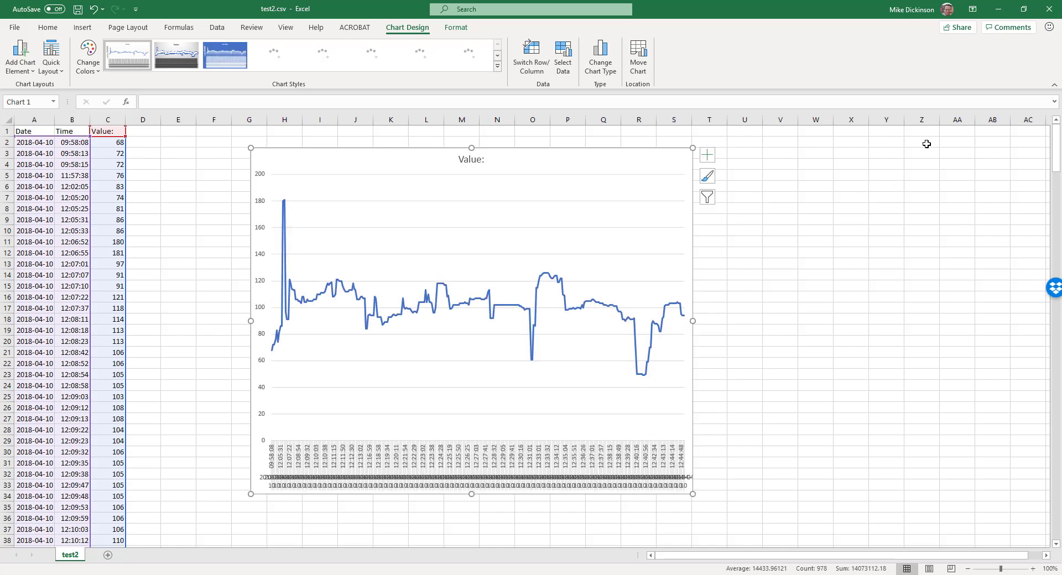
Step: Restore the Excel window to a smaller size and switch to XAMN, narrowing the Heartbeats graph to about 11:57 to 12:47
left_click(1024, 9)
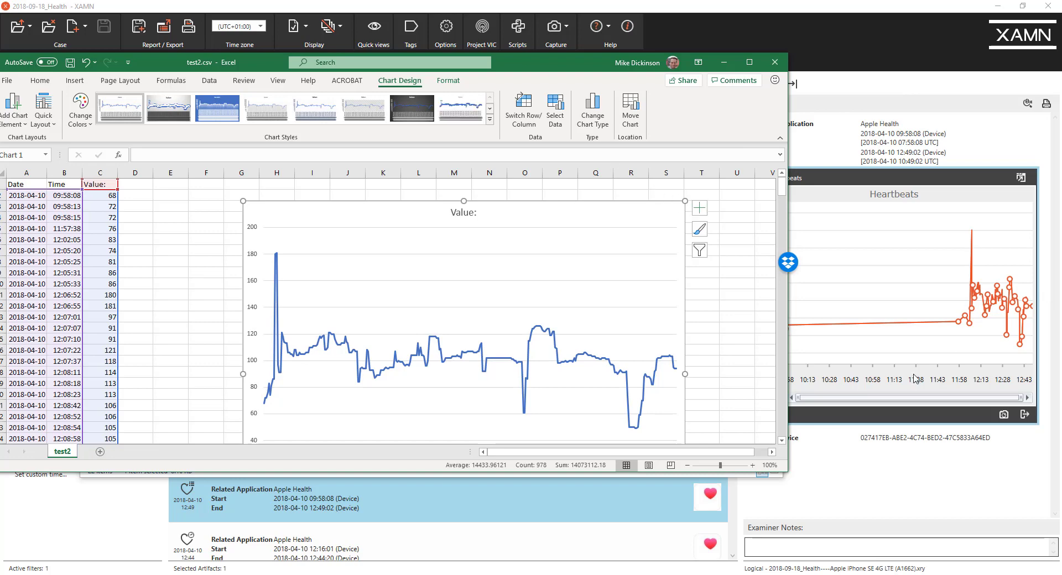
left_click_drag(799, 402, 959, 398)
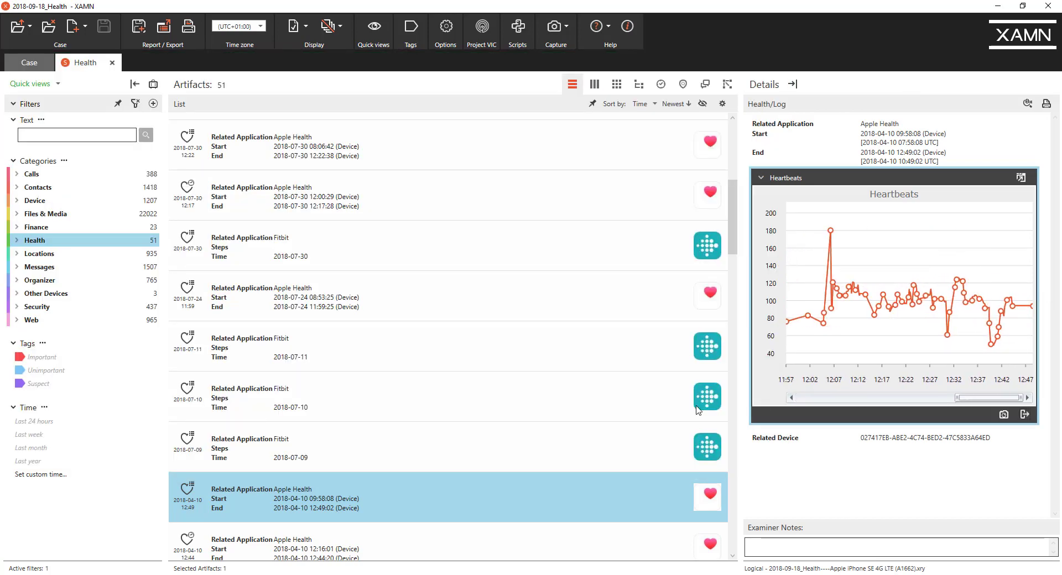
Step: Switch back to Excel and close test2.csv without saving the changes
key("alt+Tab")
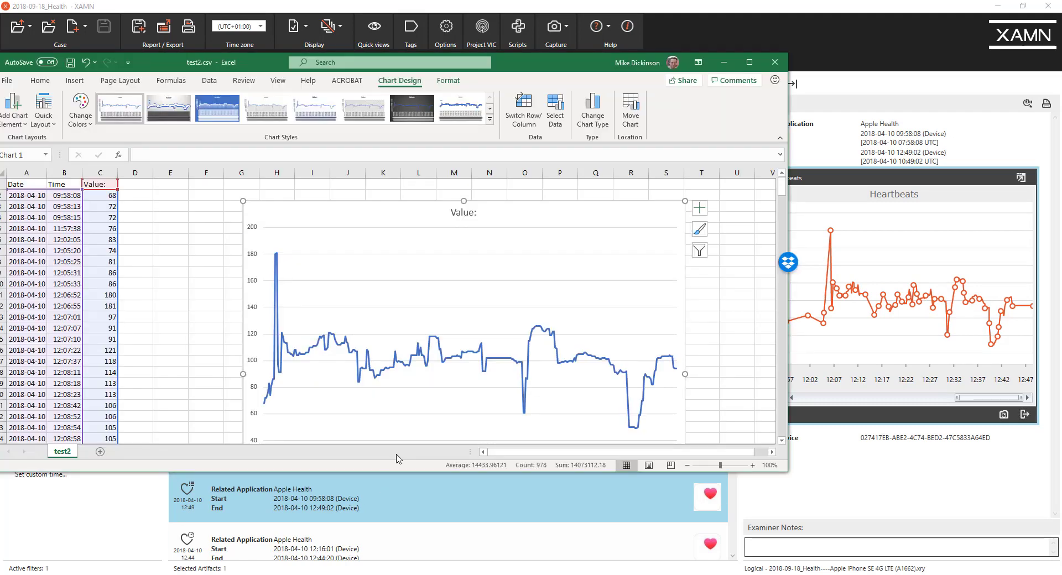
left_click(775, 62)
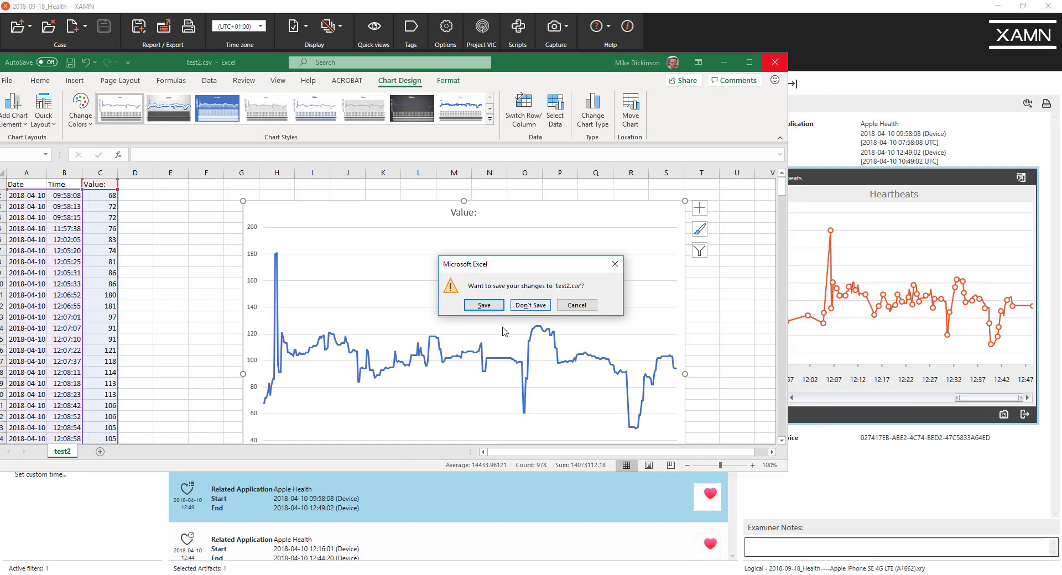
left_click(529, 306)
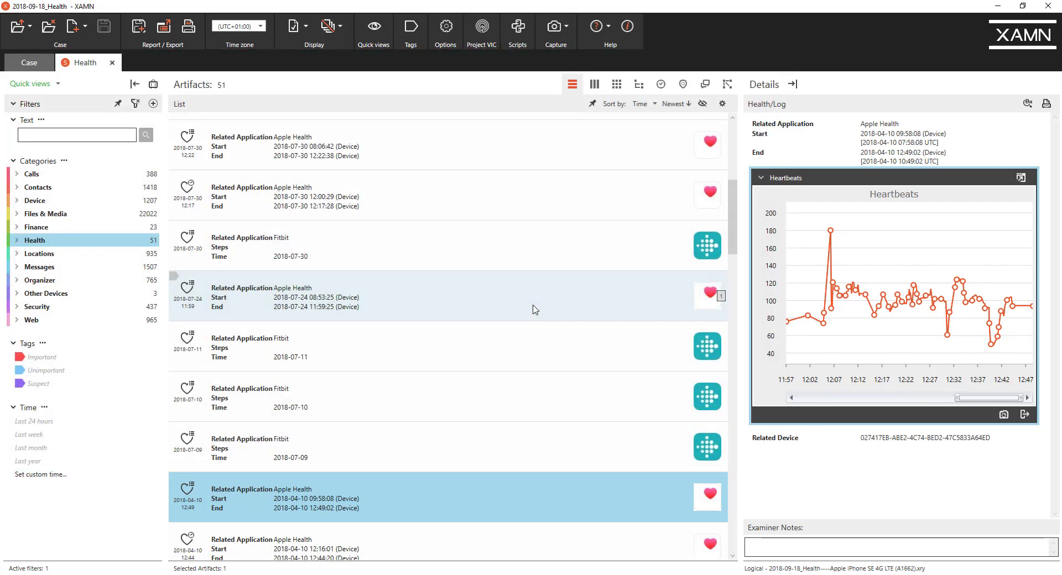